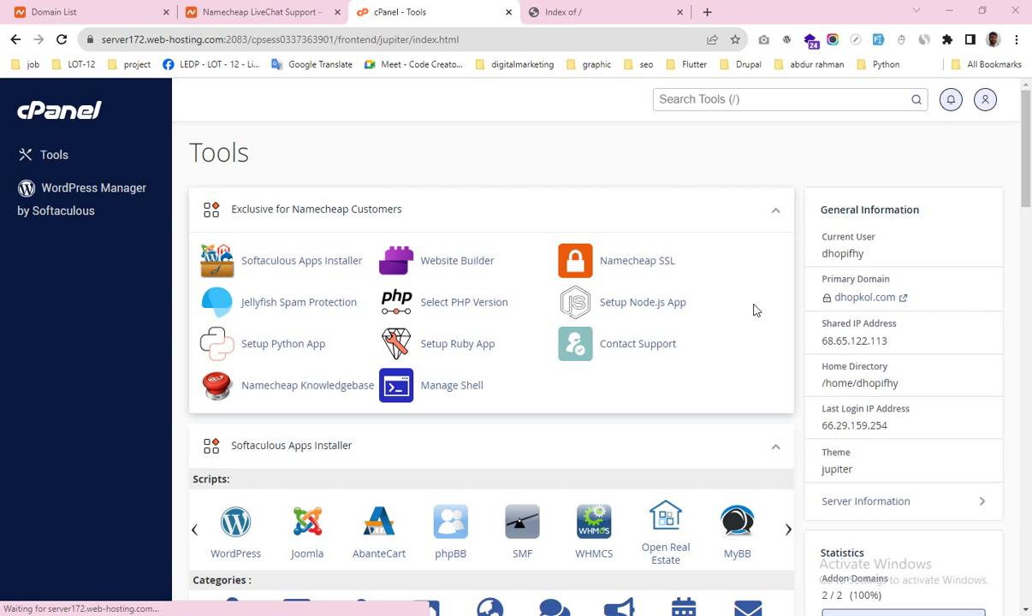
# Step: Open Notepad via system search and start a note headed 'server req'
pyautogui.press('super+s')
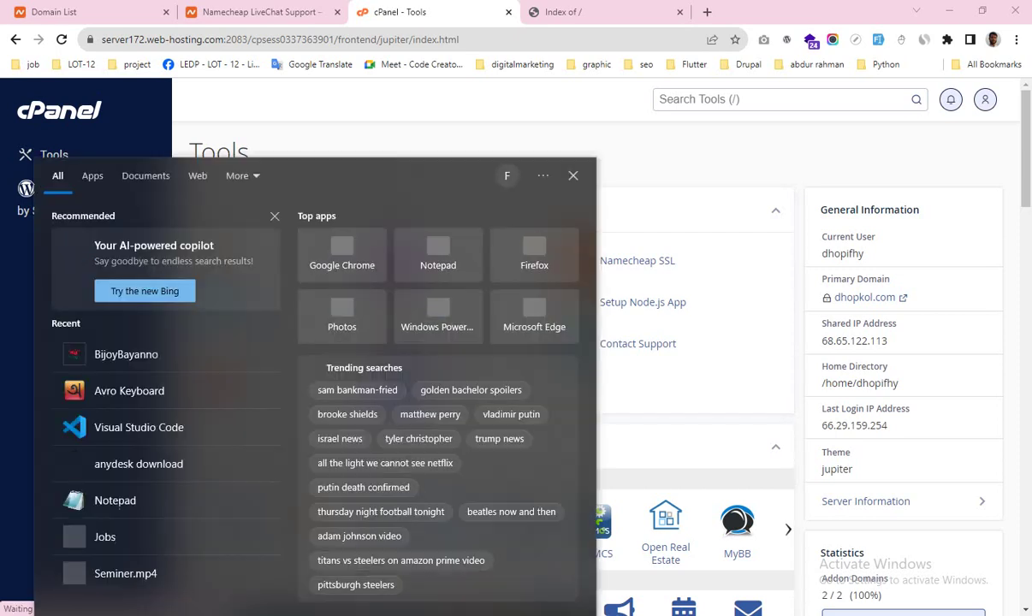
pyautogui.write('no')
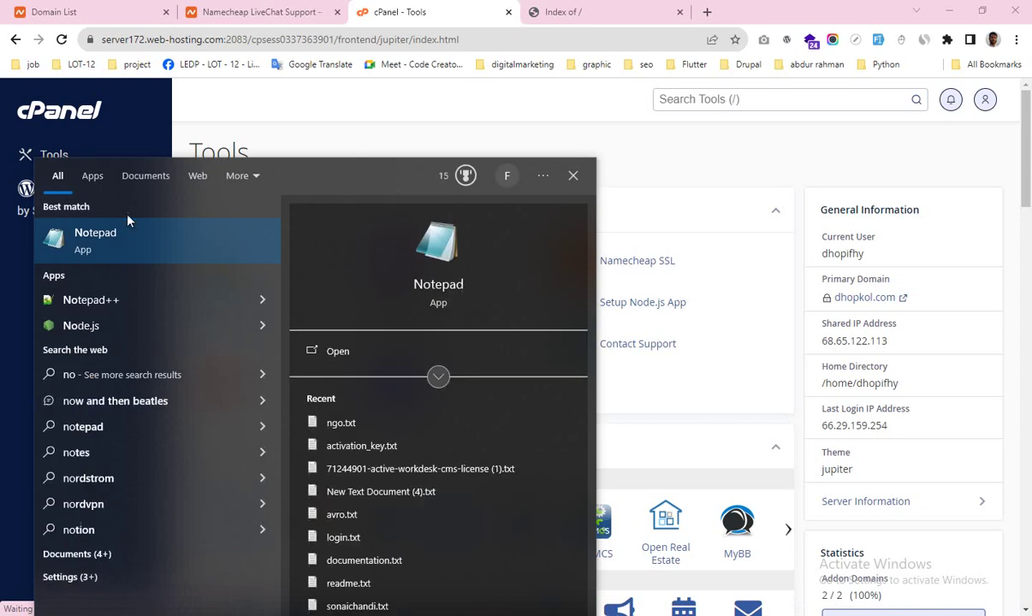
pyautogui.click(128, 221)
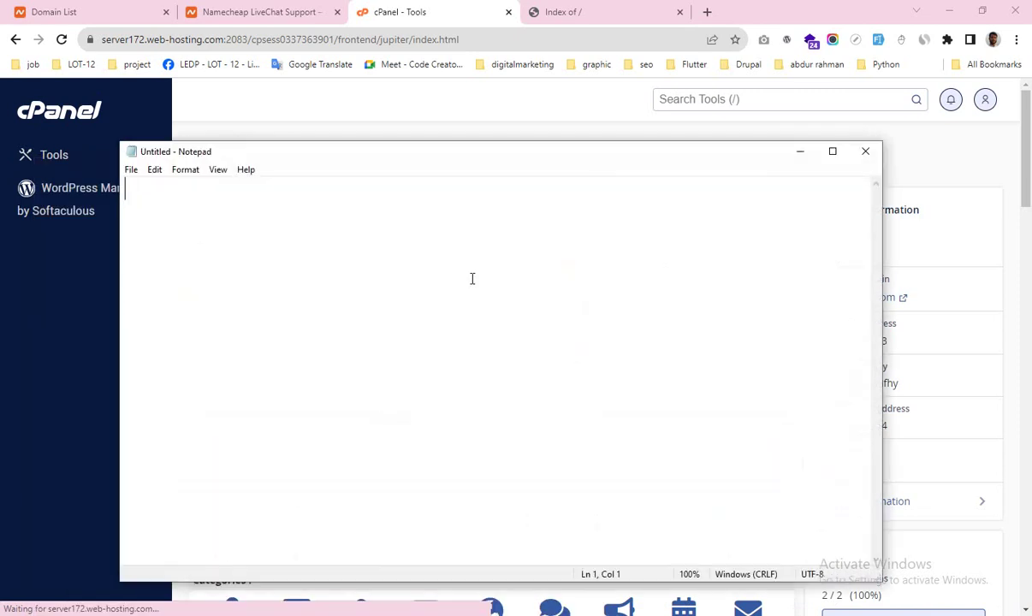
pyautogui.write('awer')
pyautogui.press('BackSpace')
pyautogui.press('BackSpace')
pyautogui.press('BackSpace')
pyautogui.press('BackSpace')
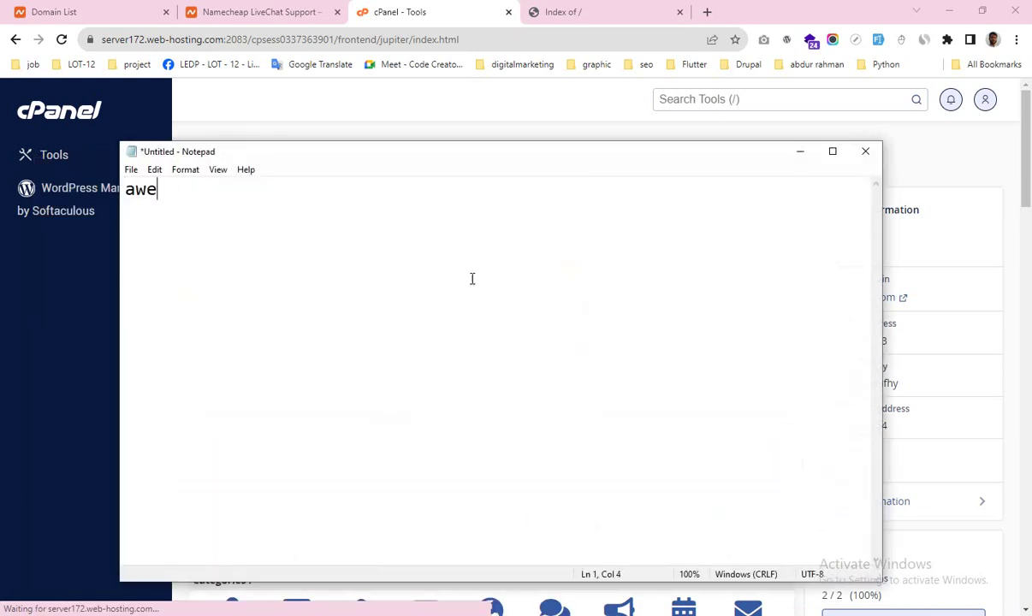
pyautogui.write('server req')
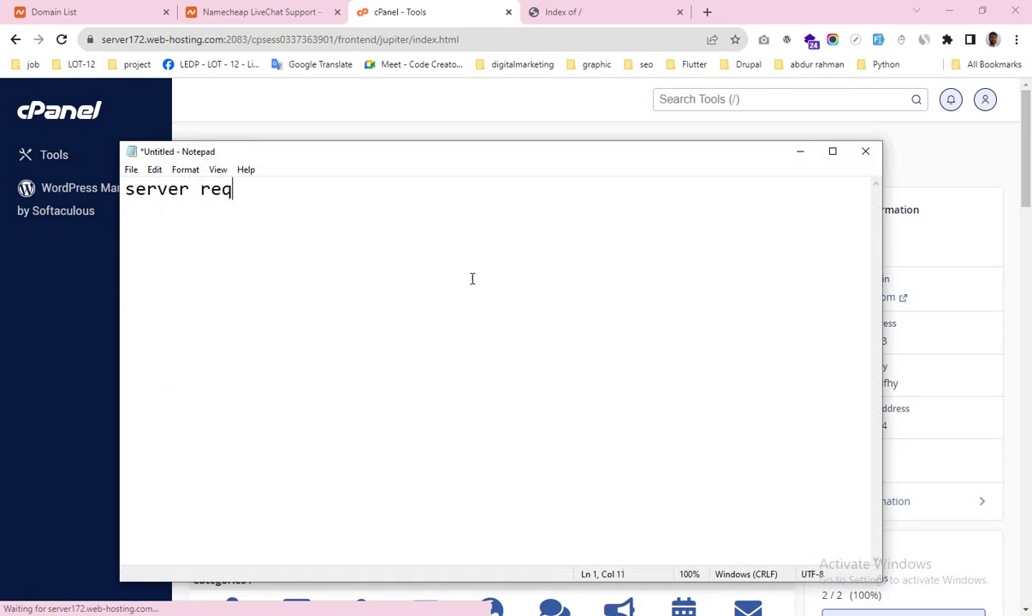
pyautogui.press('Return')
# Step: Add lines '1. terminal option' and '2. GCC enable' to the note, then minimize it
pyautogui.write('1. ')
pyautogui.write('terminal ')
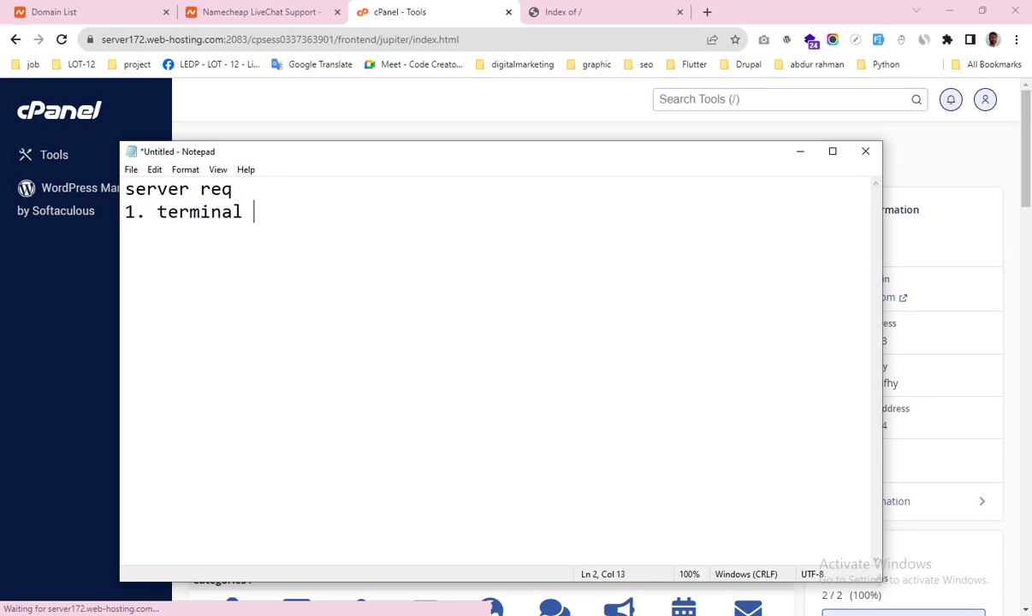
pyautogui.write('optio')
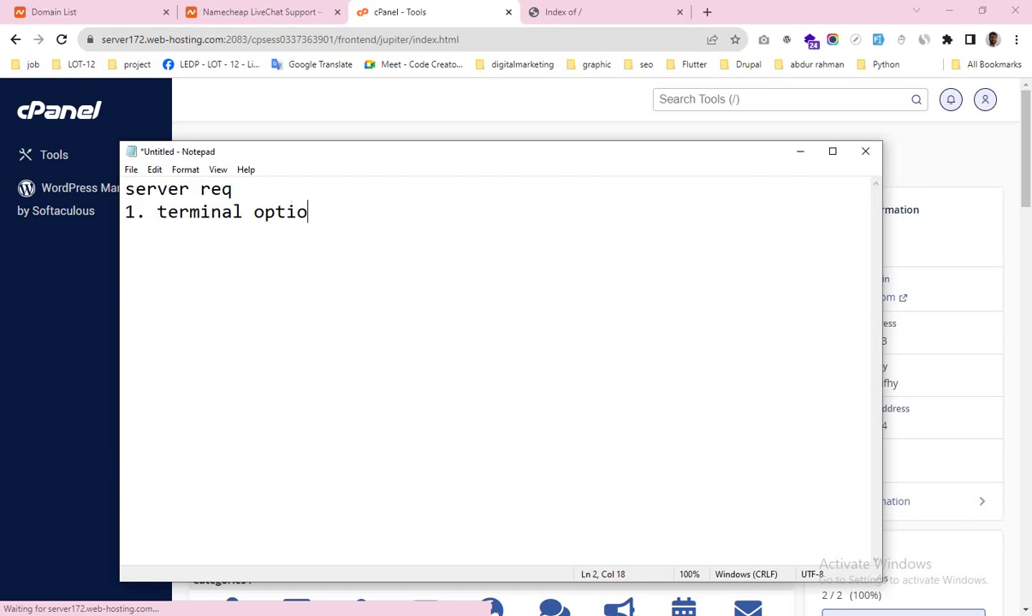
pyautogui.write('n')
pyautogui.press('Return')
pyautogui.write('2. GCC ')
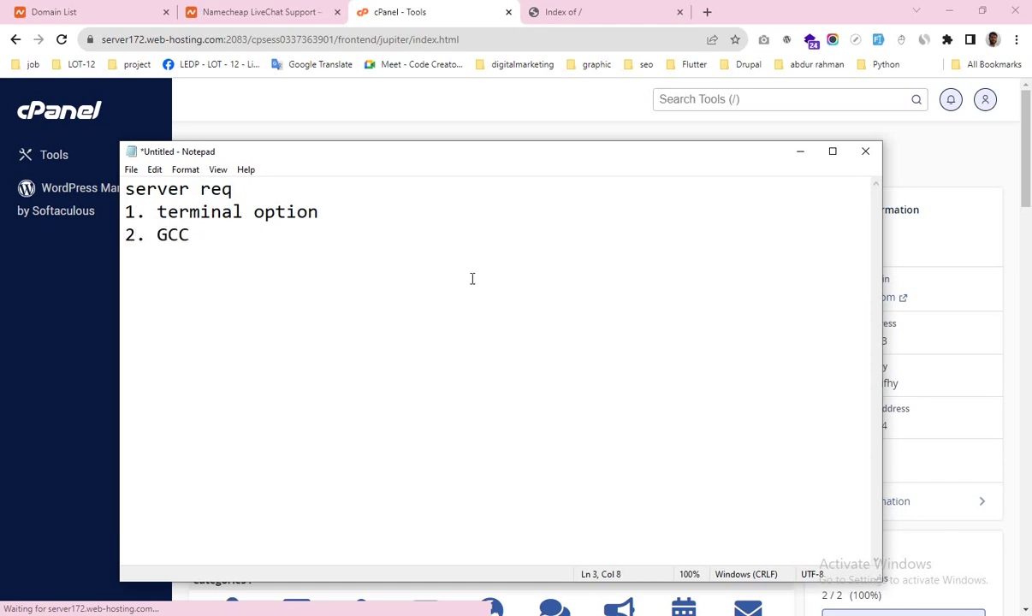
pyautogui.write('enable')
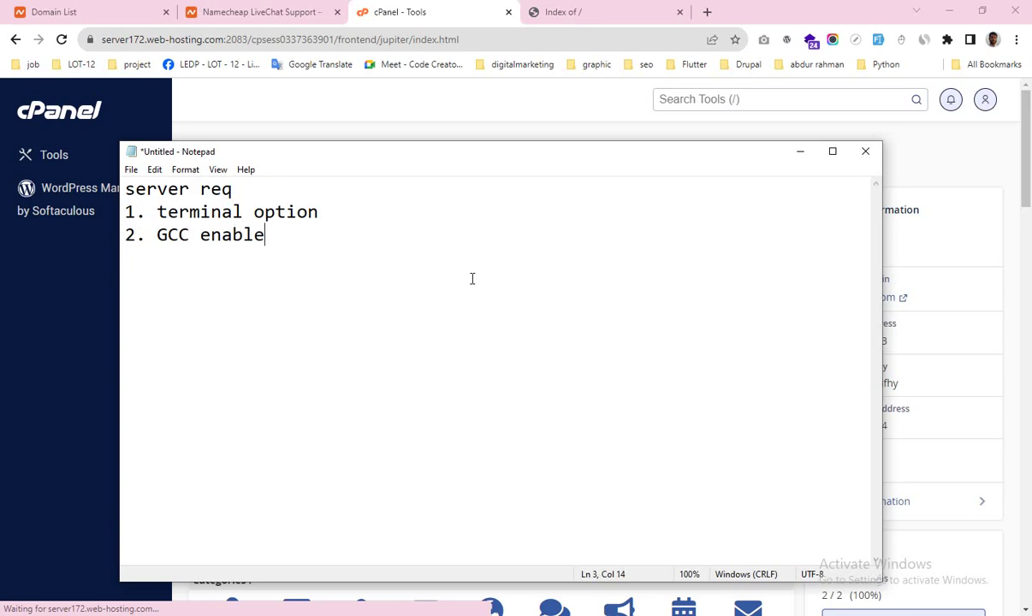
pyautogui.doubleClick(200, 214)
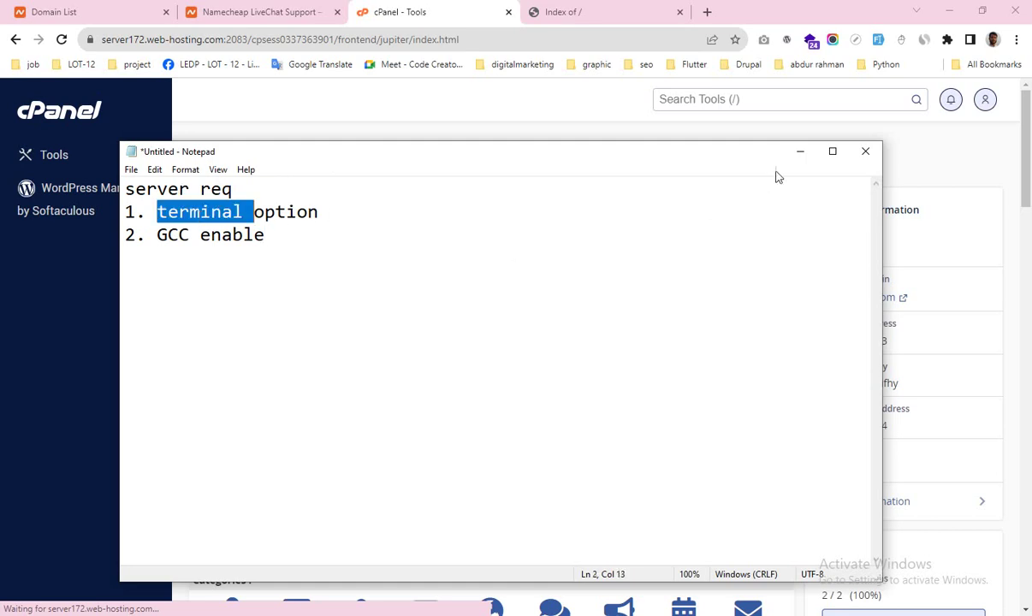
pyautogui.click(801, 151)
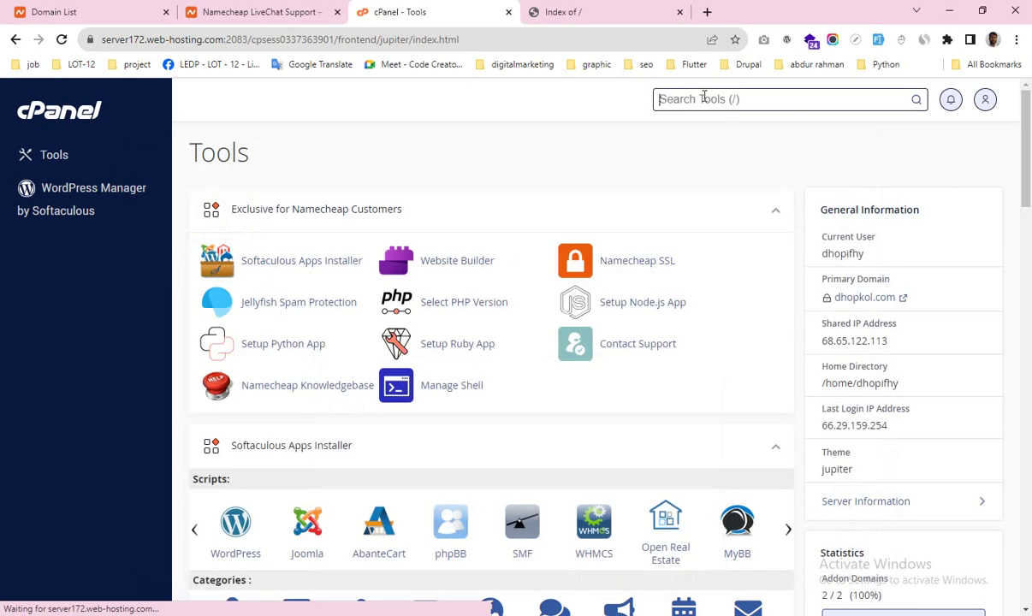
# Step: Search cPanel tools for 'ter', then switch to the buzzbon.com tab listing only cgi-bin
pyautogui.write('ter')
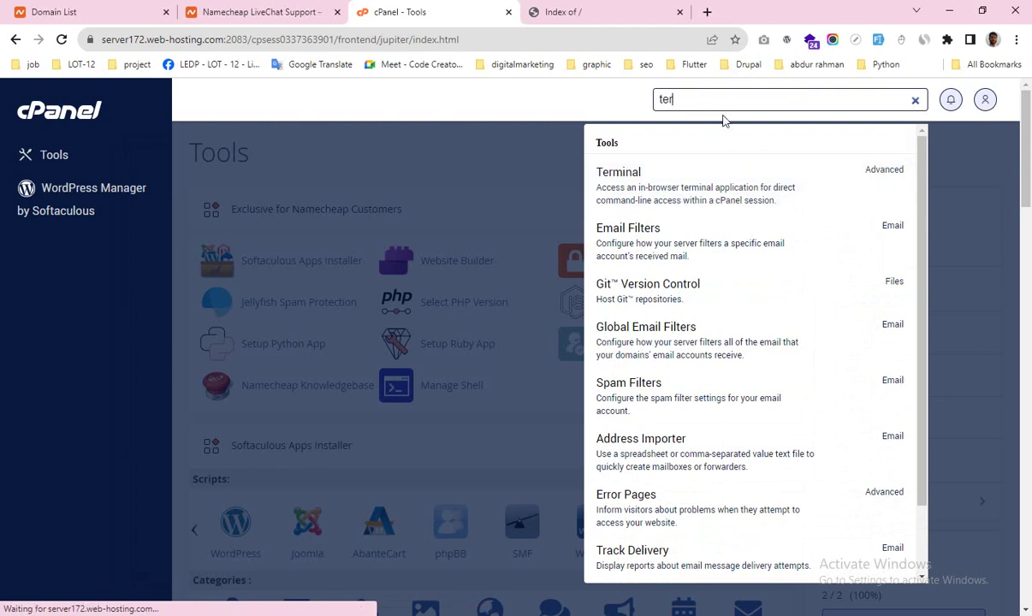
pyautogui.click(915, 101)
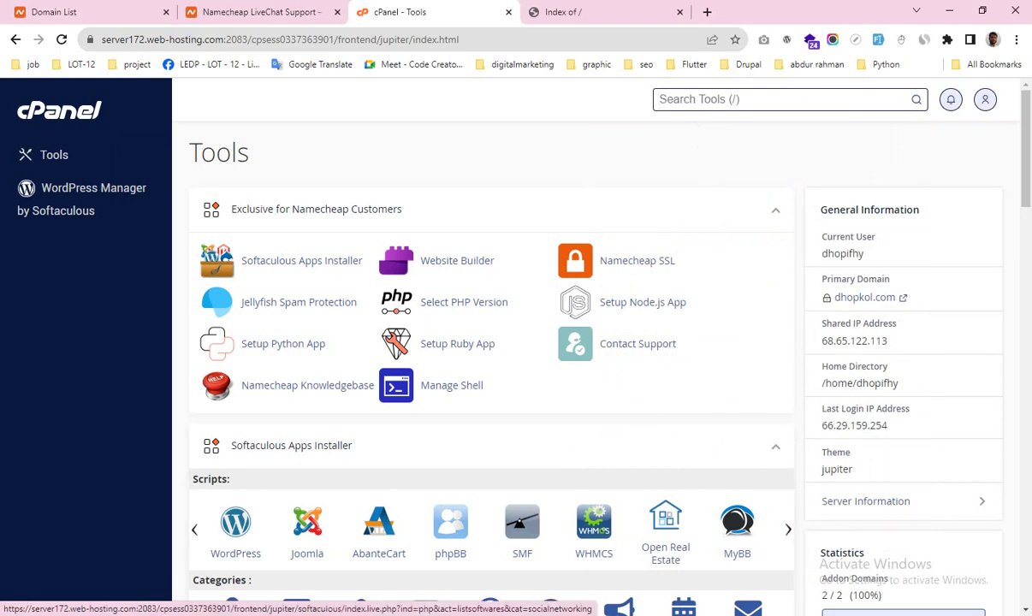
pyautogui.hotkey('alt', 'Tab')
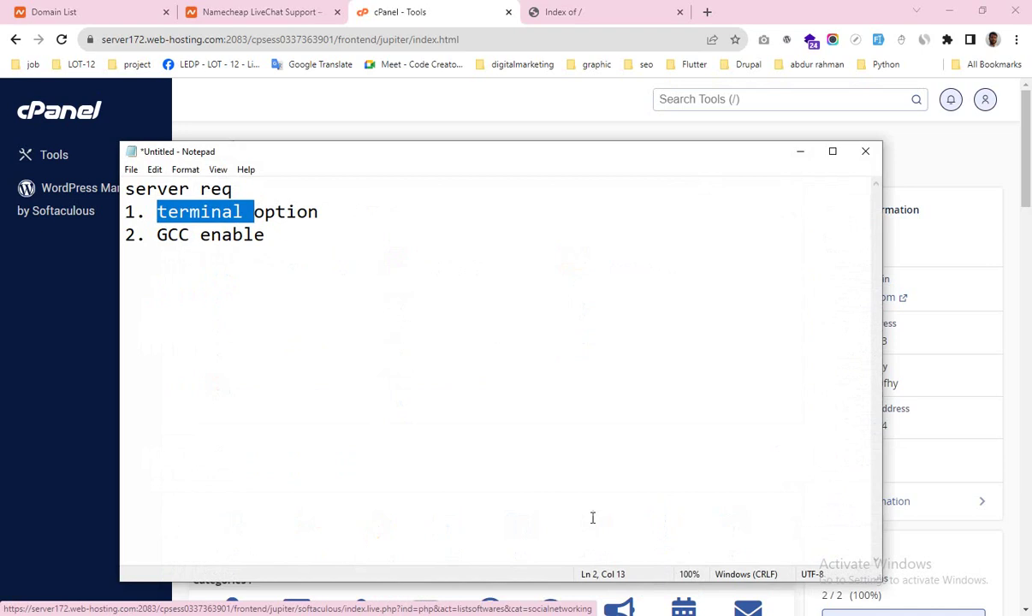
pyautogui.click(801, 154)
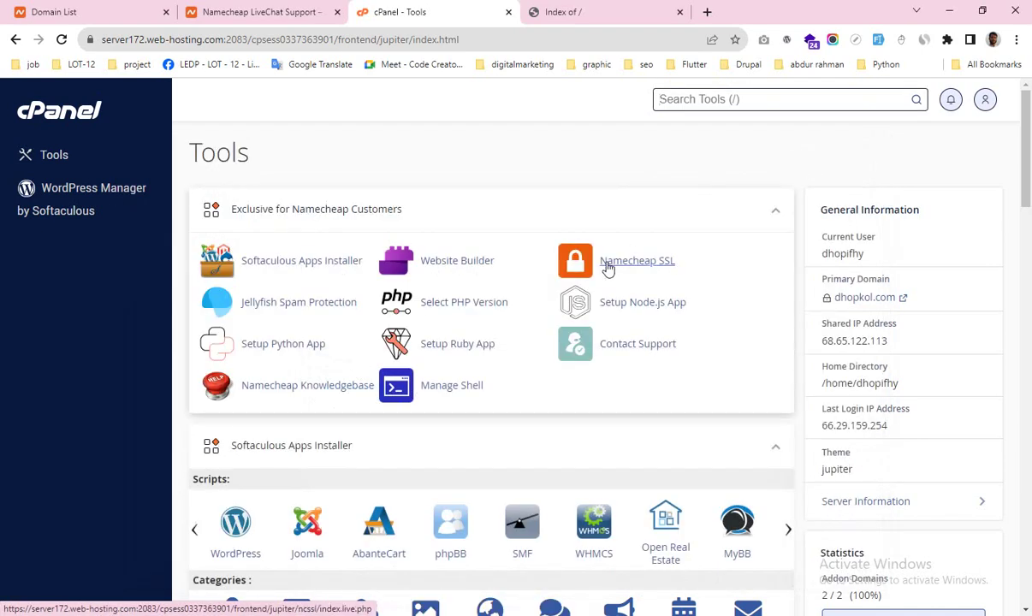
pyautogui.click(541, 257)
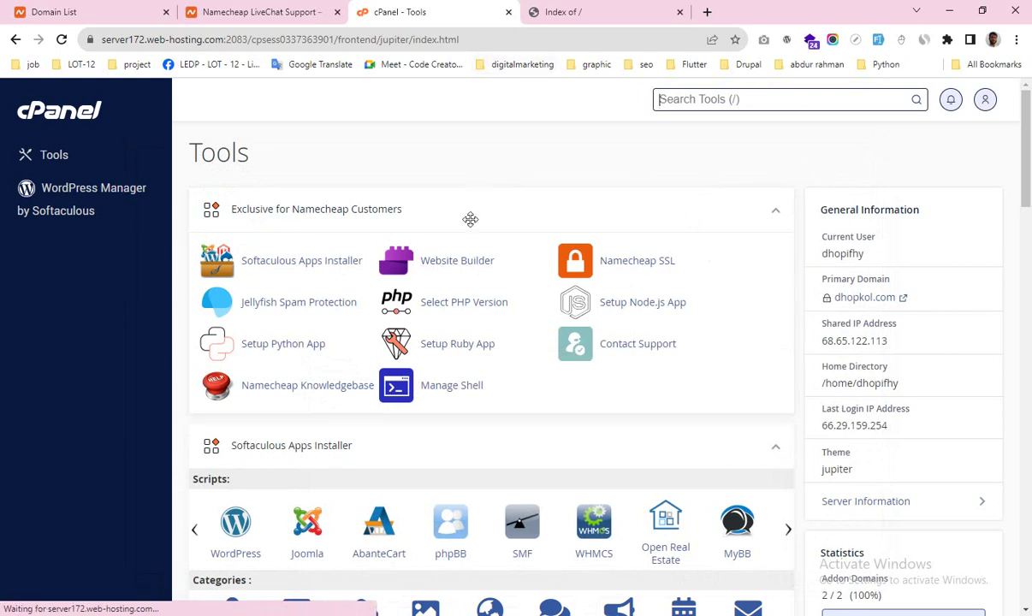
pyautogui.click(586, 11)
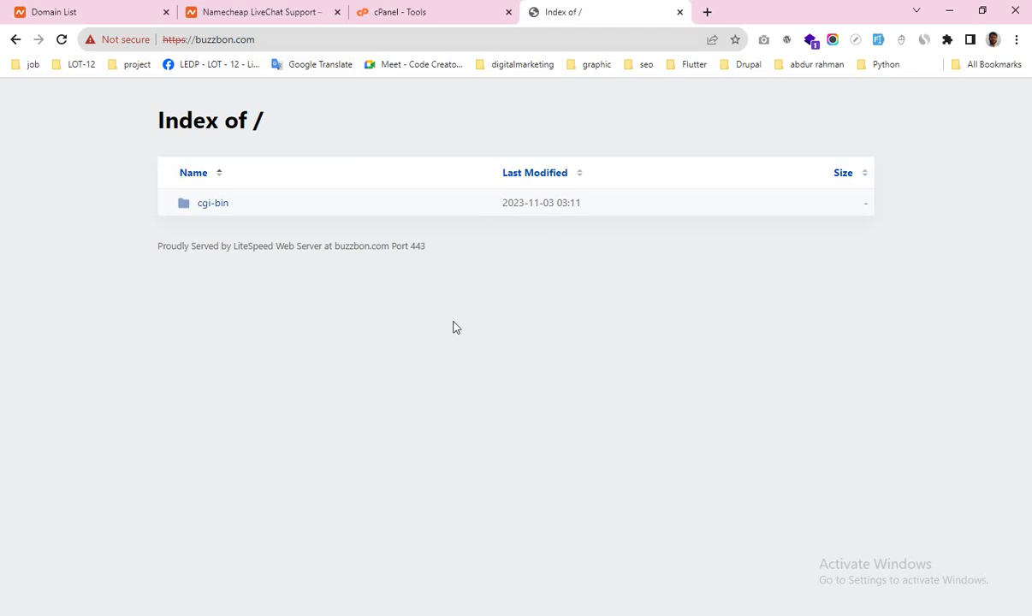
# Step: Open cPanel File Manager at the buzzbon.com folder
pyautogui.click(424, 13)
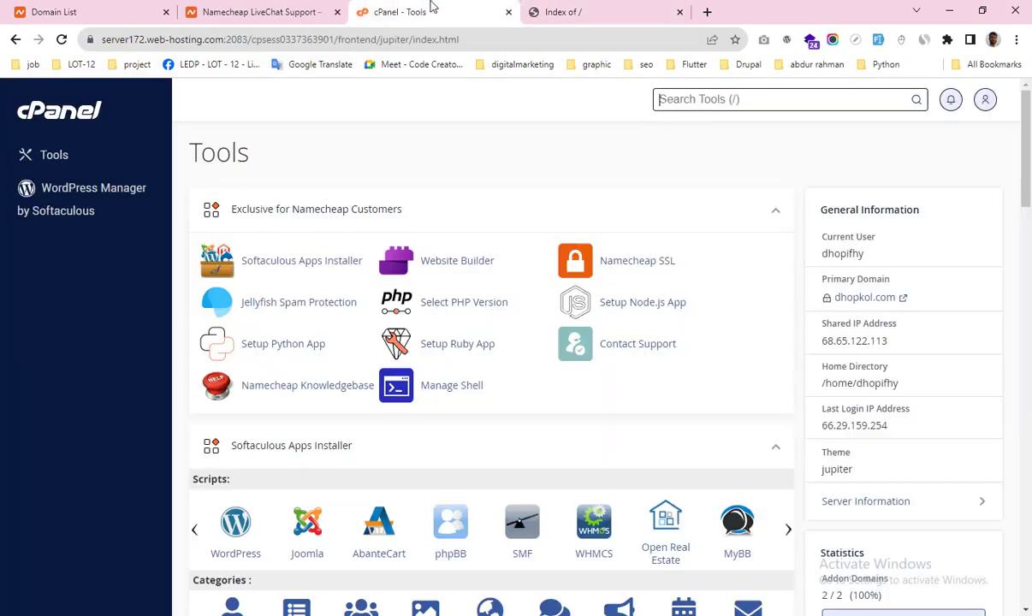
pyautogui.scroll(-2, 326, 411)
pyautogui.scroll(-1, 326, 412)
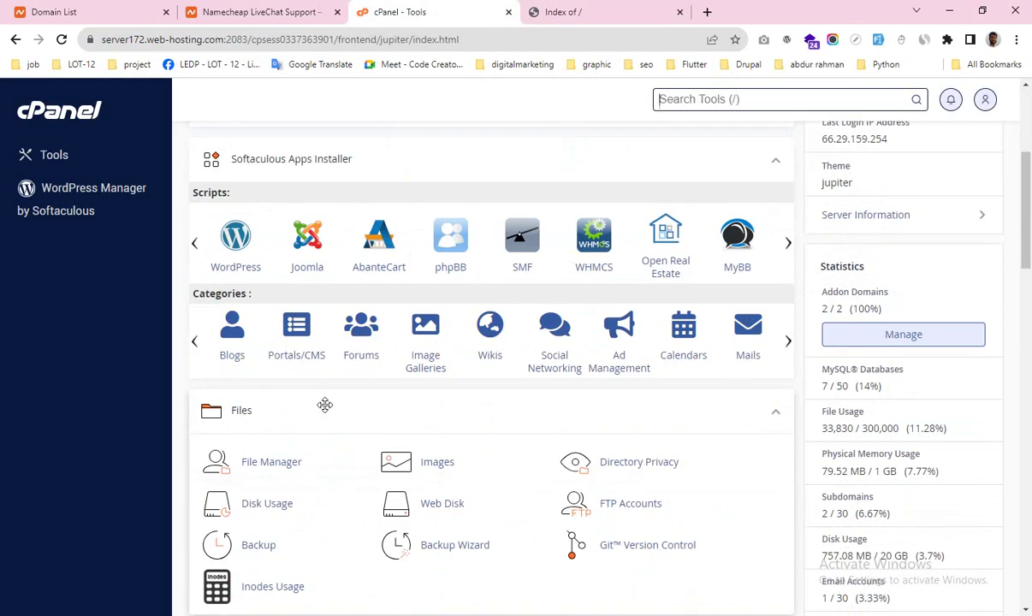
pyautogui.scroll(-1, 326, 405)
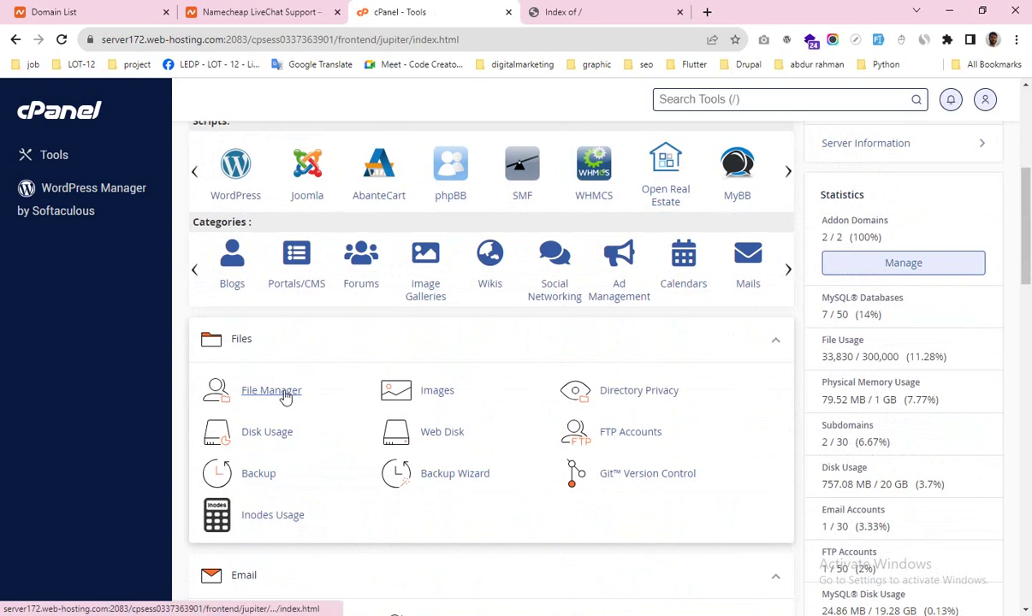
pyautogui.click(285, 394)
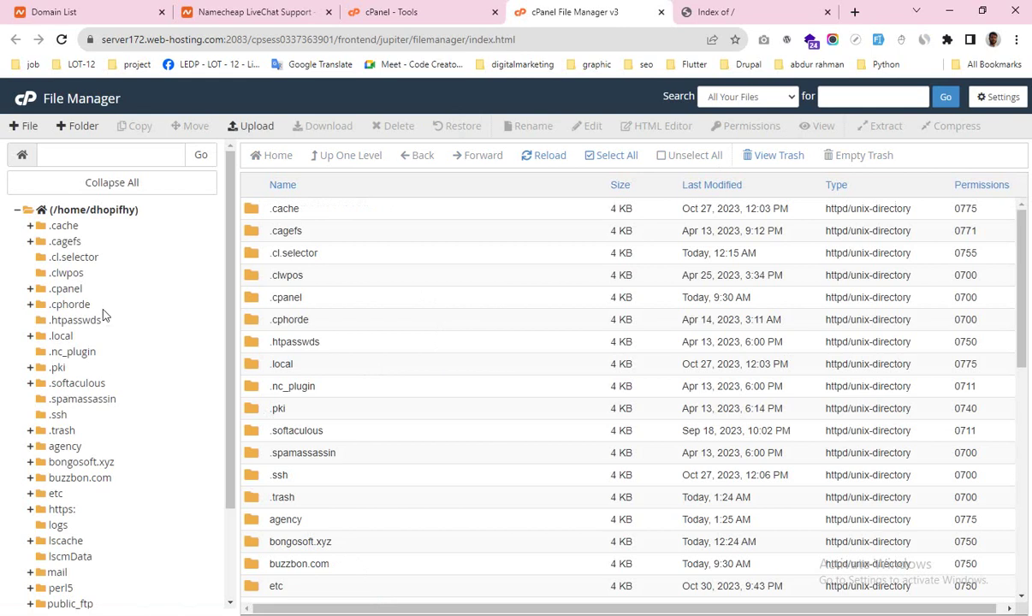
pyautogui.click(79, 478)
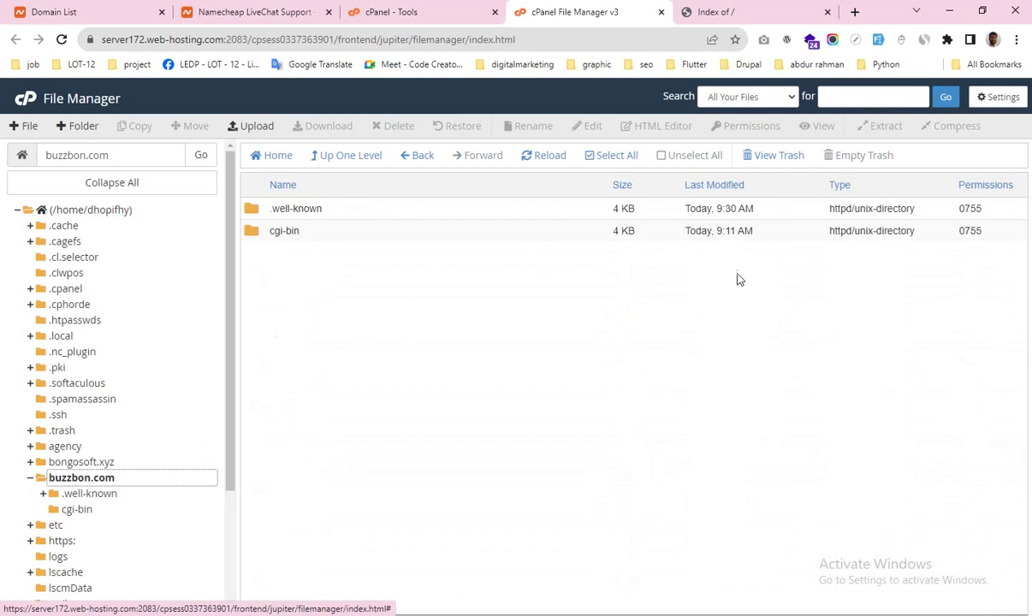
# Step: Permanently delete .well-known and cgi-bin, skipping the trash, and reload the site to confirm it's empty
pyautogui.click(607, 158)
pyautogui.click(401, 130)
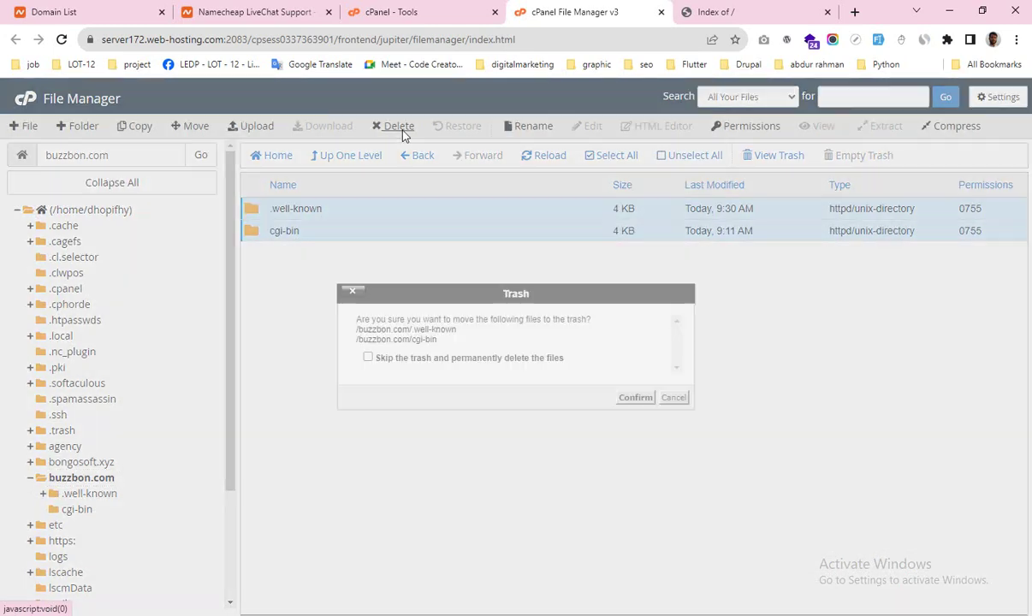
pyautogui.click(368, 358)
pyautogui.click(636, 398)
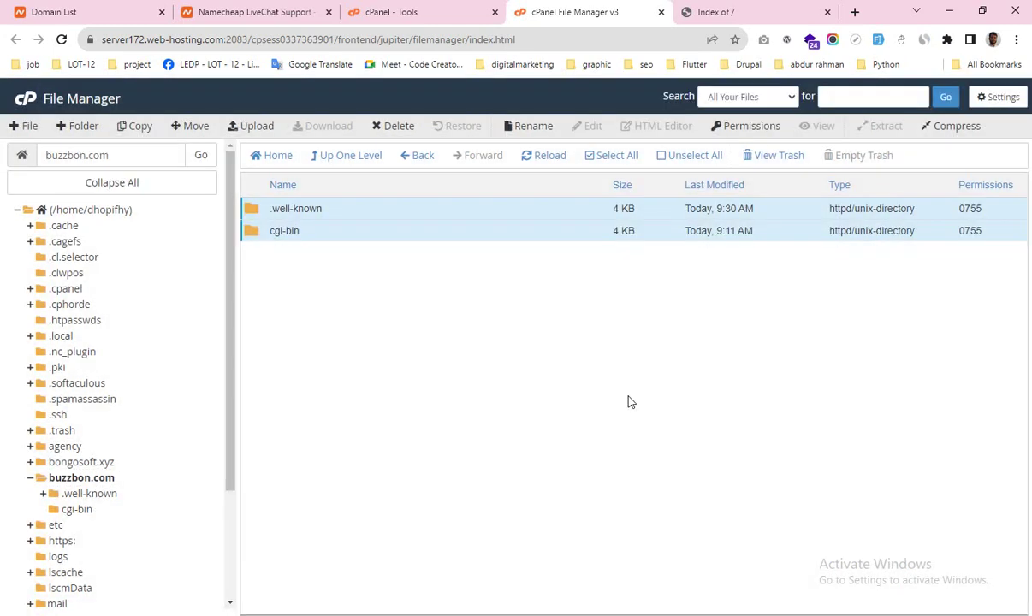
pyautogui.click(711, 12)
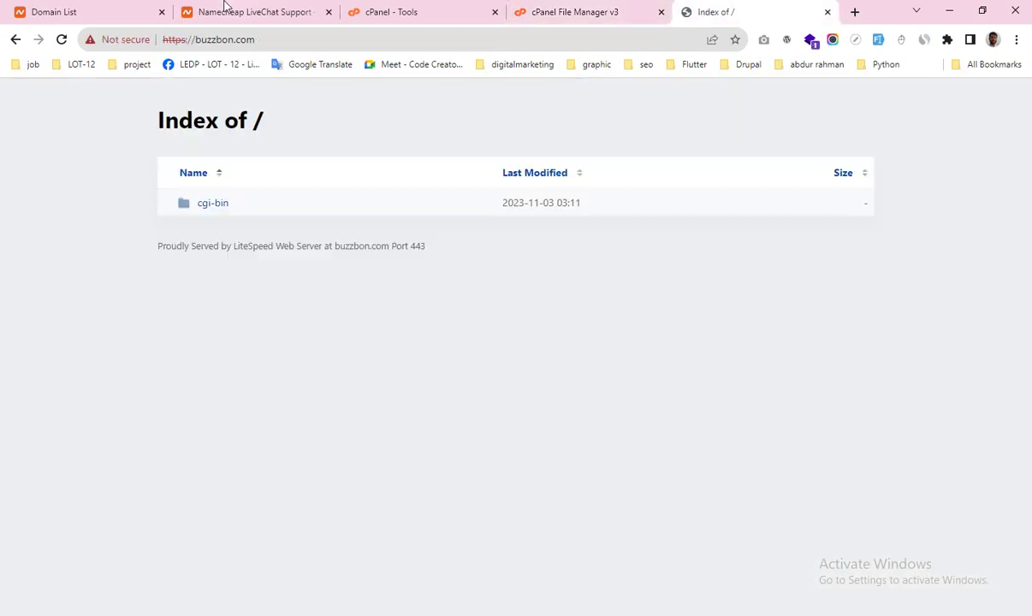
pyautogui.click(61, 39)
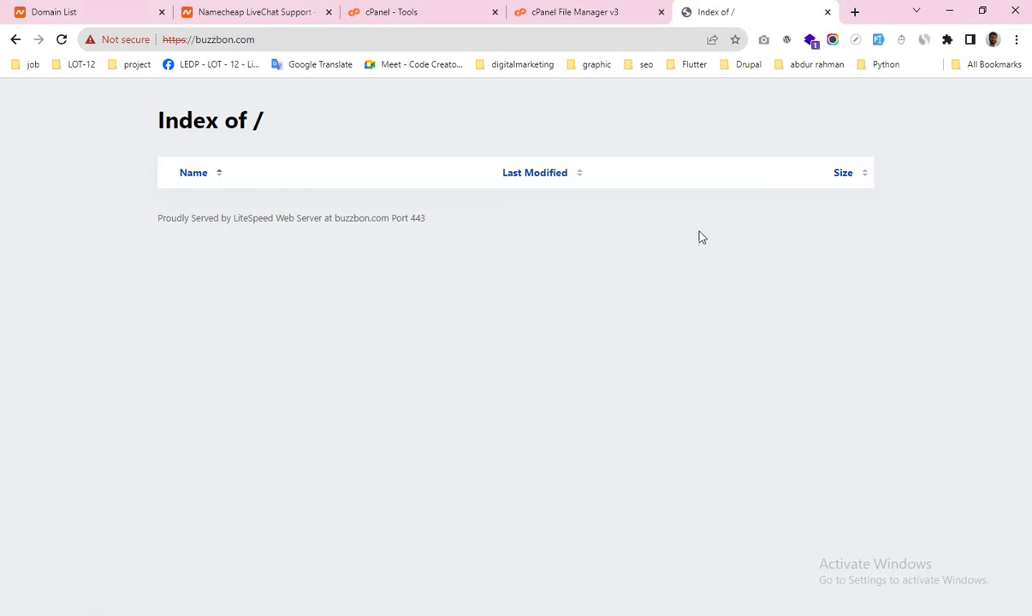
pyautogui.click(438, 12)
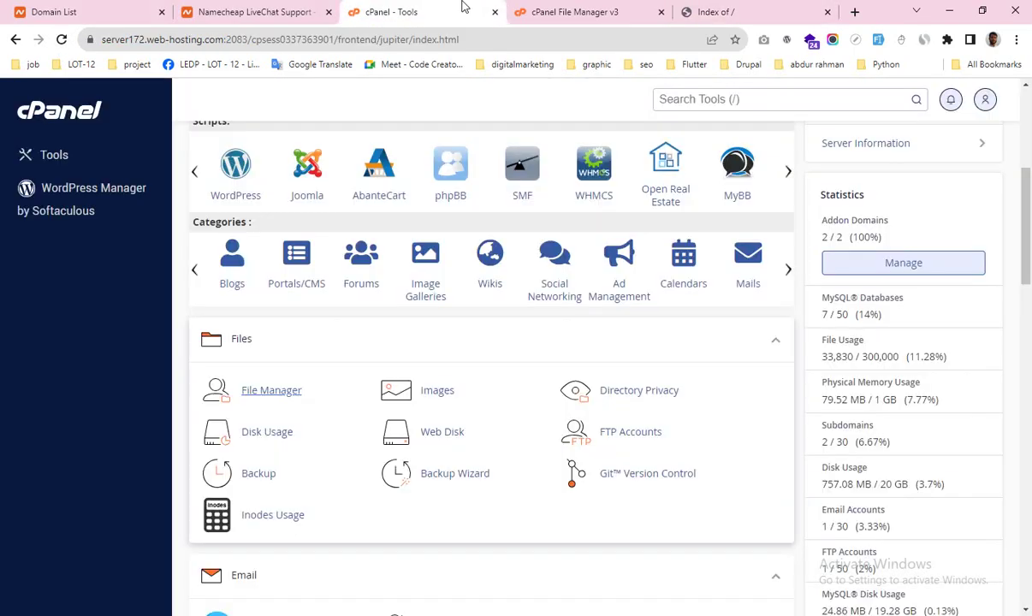
# Step: Start a new app in Setup Python App and choose Python version 3.7.16
pyautogui.scroll(5, 474, 319)
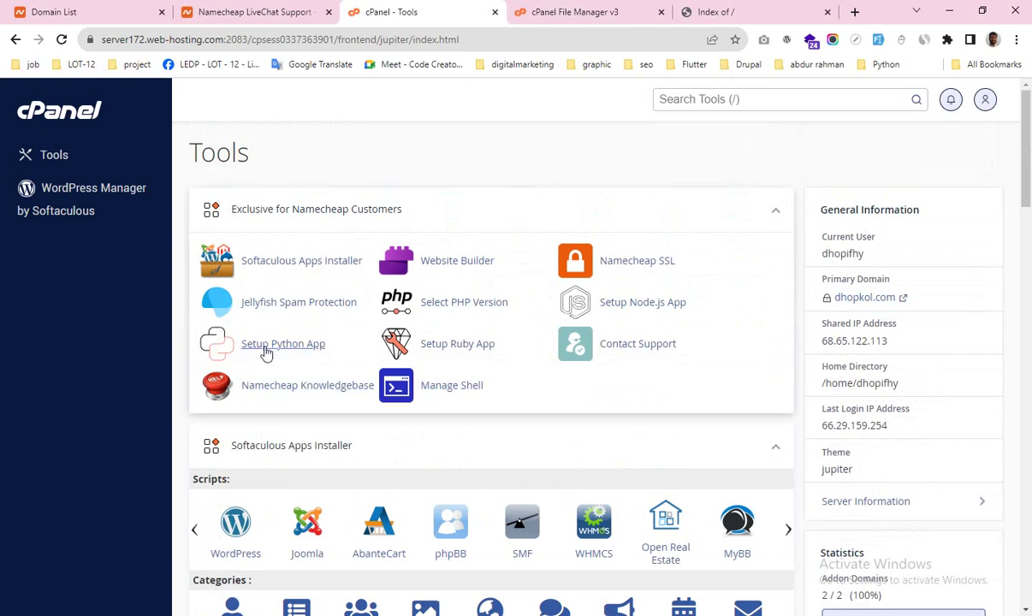
pyautogui.click(296, 347)
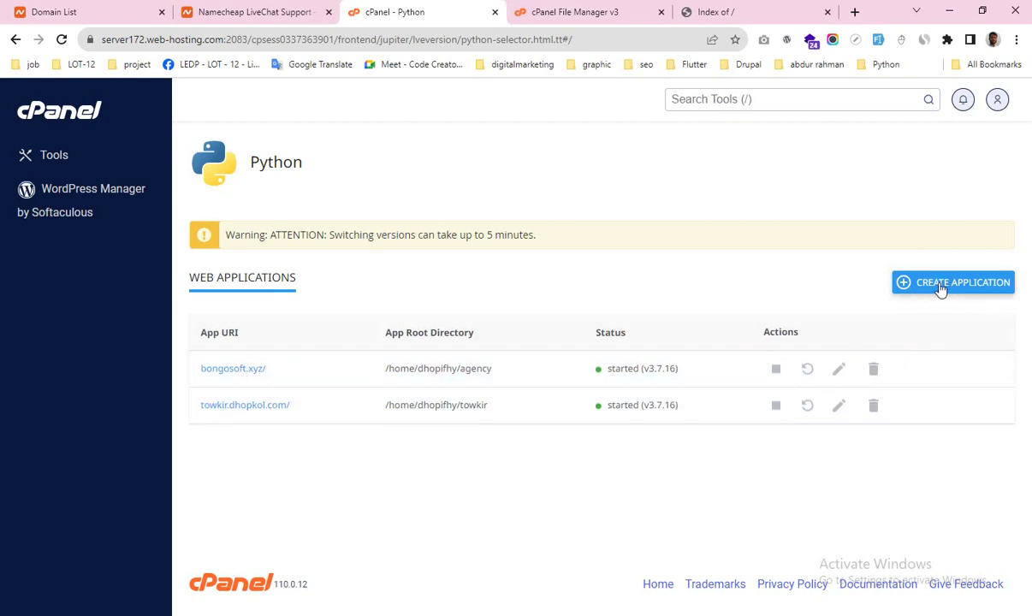
pyautogui.click(942, 288)
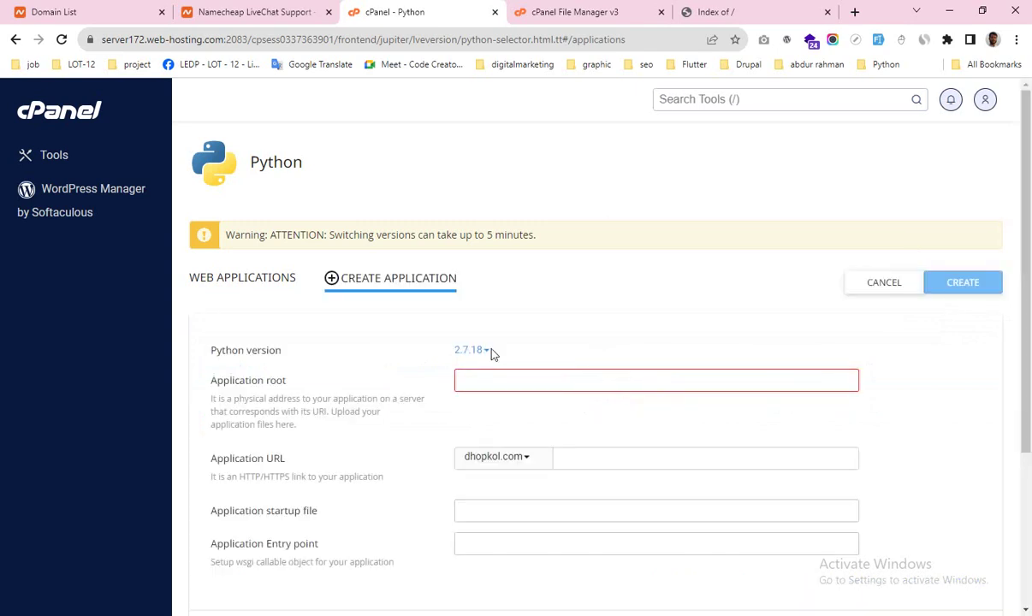
pyautogui.click(486, 351)
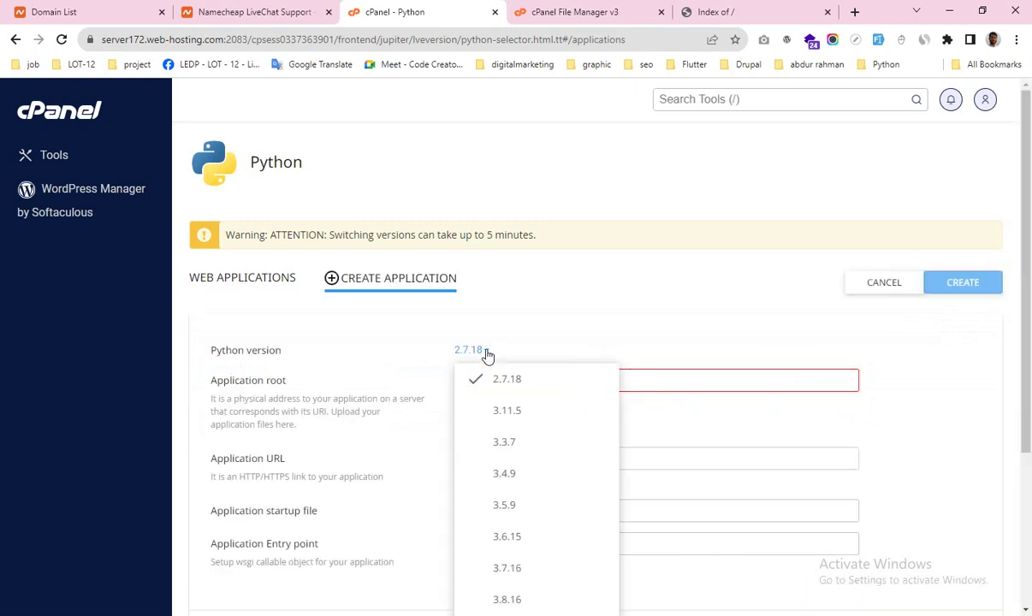
pyautogui.click(514, 567)
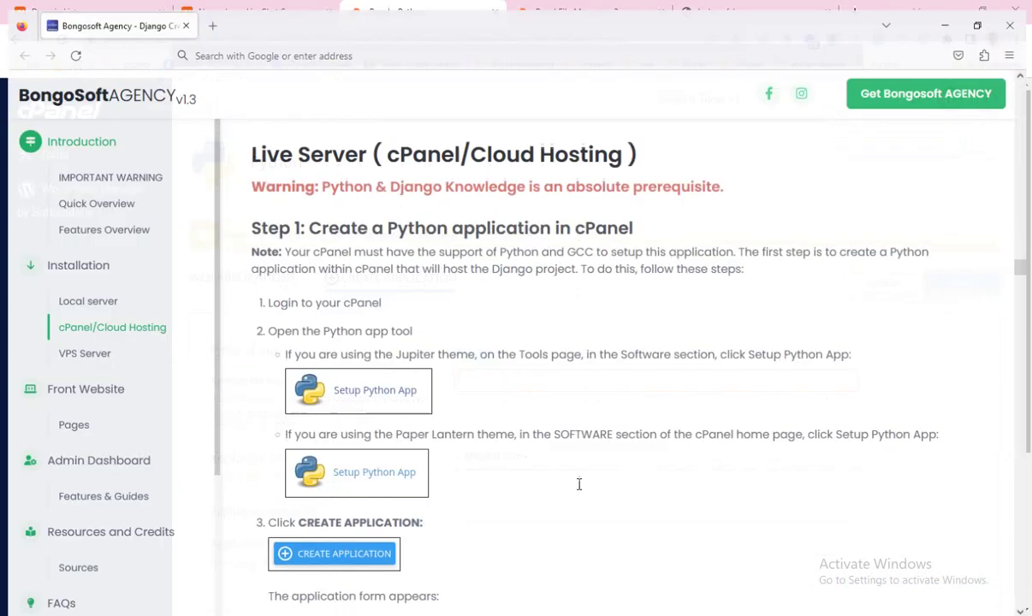
# Step: Scroll through the guide's steps 3–7 on filling the Python app form, then return to cPanel
pyautogui.scroll(-3, 479, 377)
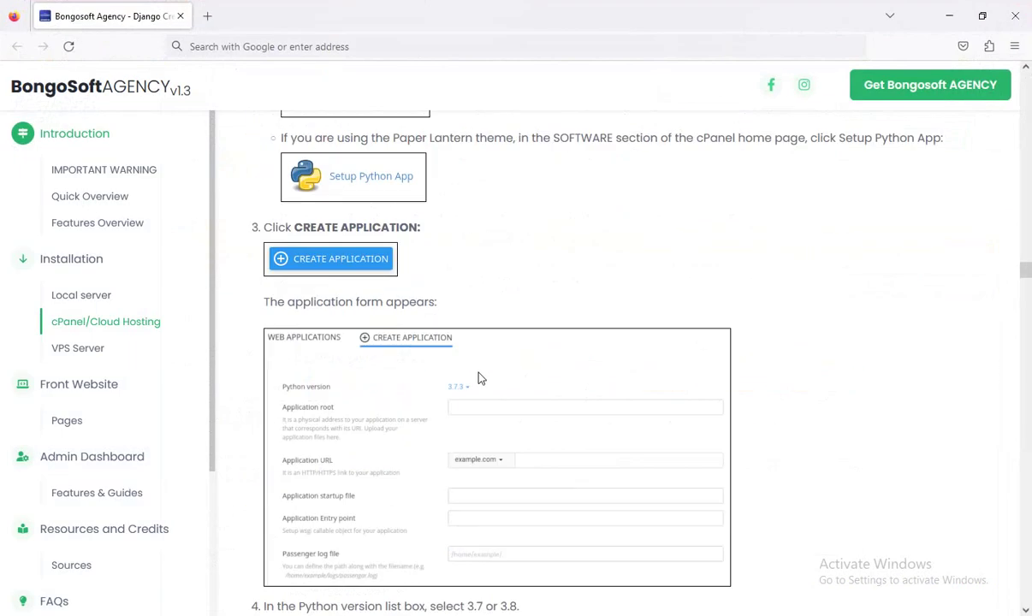
pyautogui.scroll(-1, 479, 345)
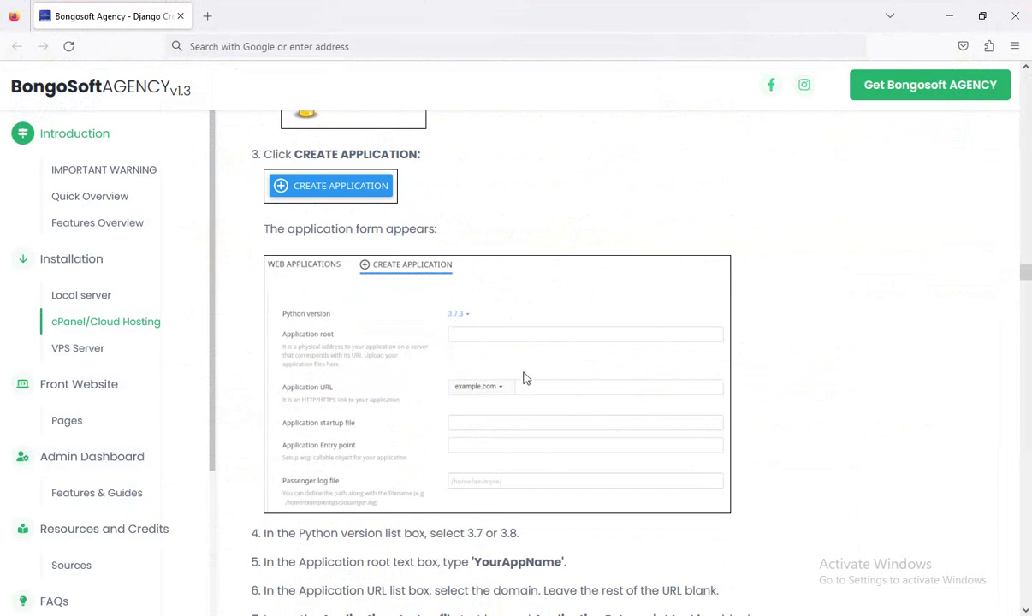
pyautogui.scroll(-1, 543, 444)
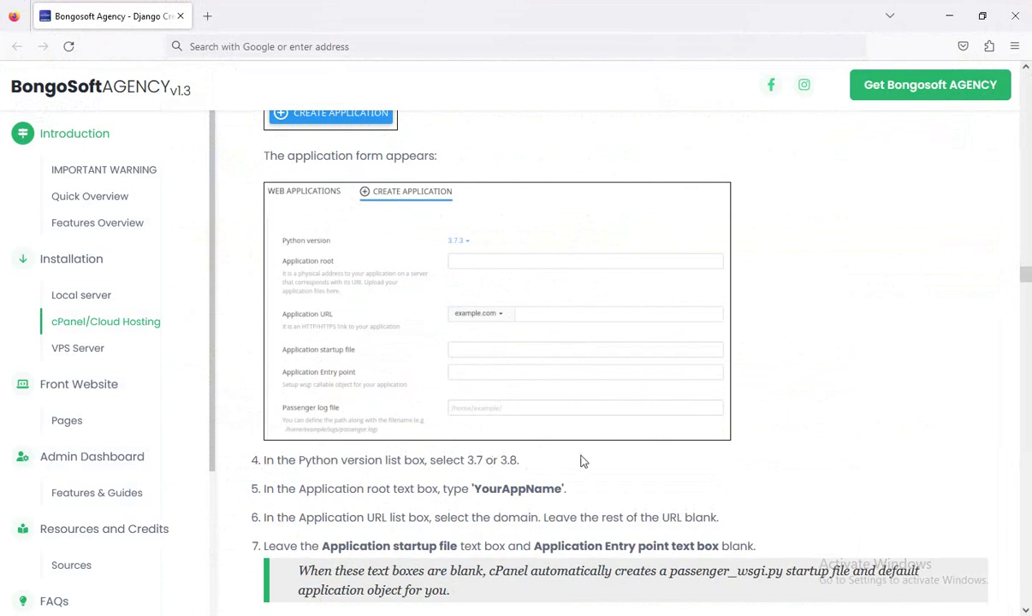
pyautogui.scroll(-3, 561, 386)
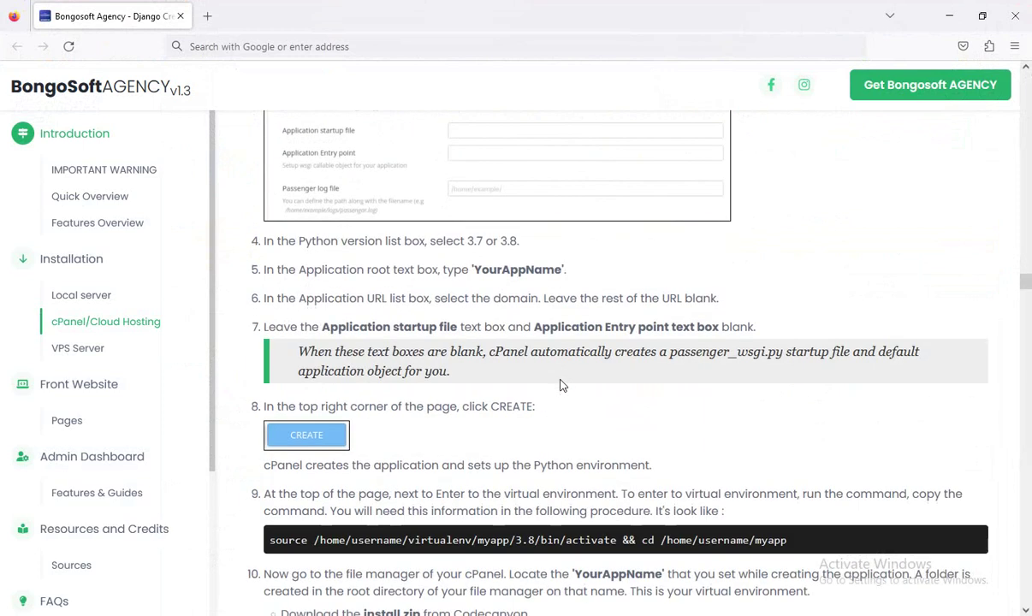
pyautogui.scroll(4, 561, 386)
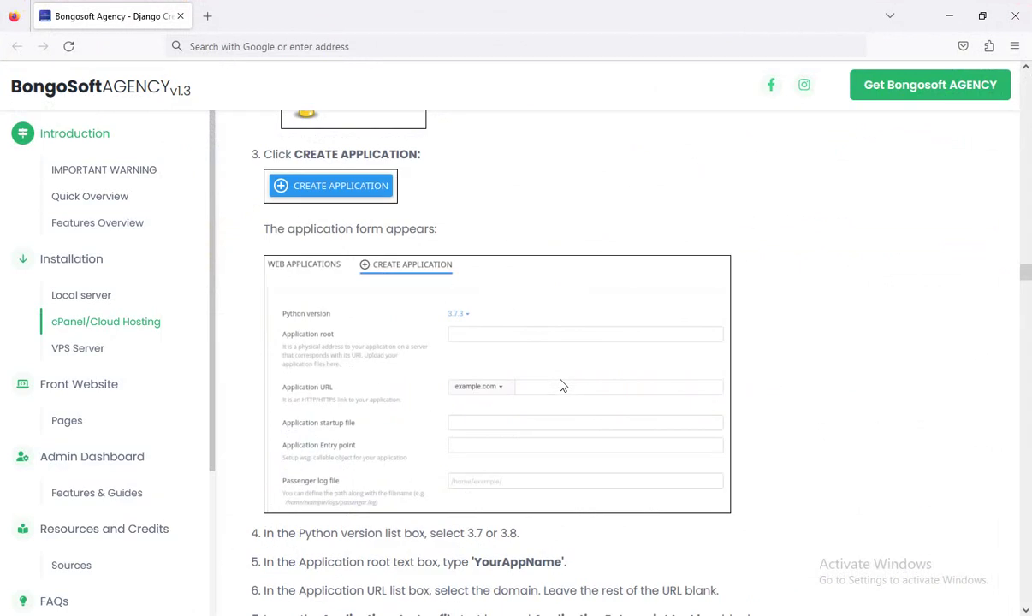
pyautogui.hotkey('alt', 'Tab')
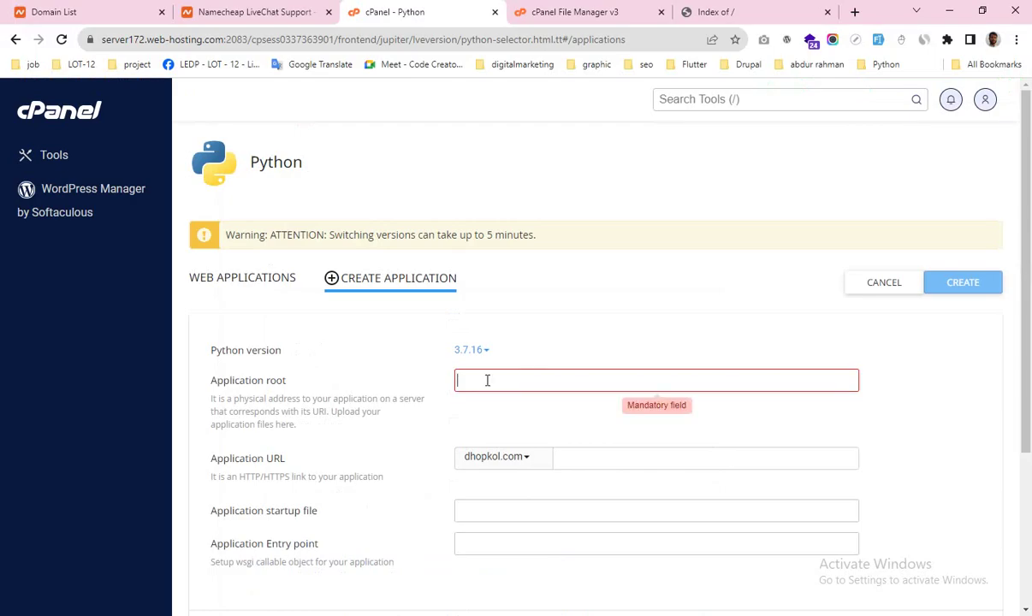
# Step: Set application root bsoft and URL domain buzzbon.com, create the app, and check the buzzbon.com tab
pyautogui.write('bsoft')
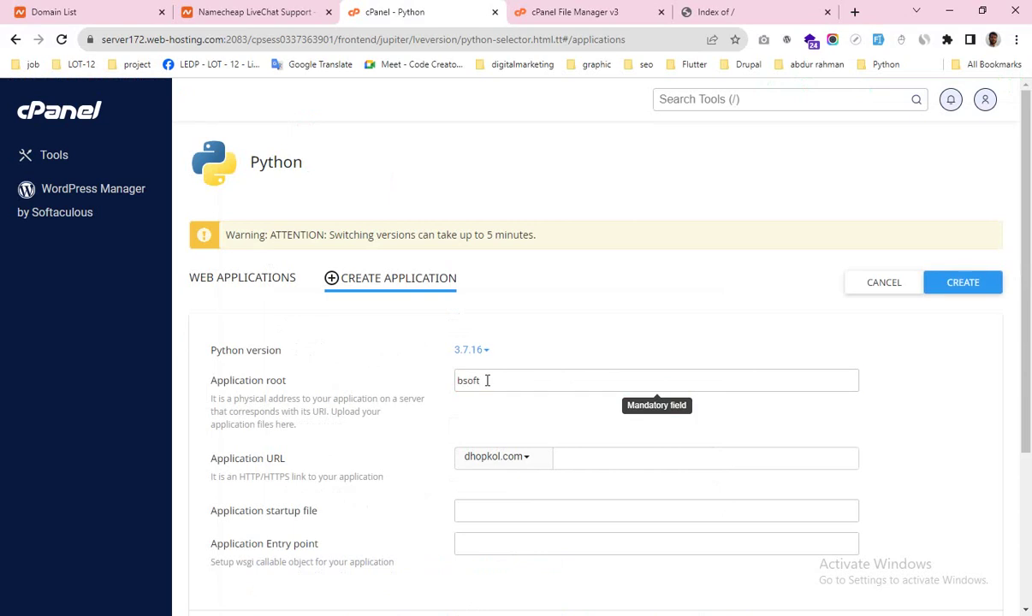
pyautogui.click(528, 458)
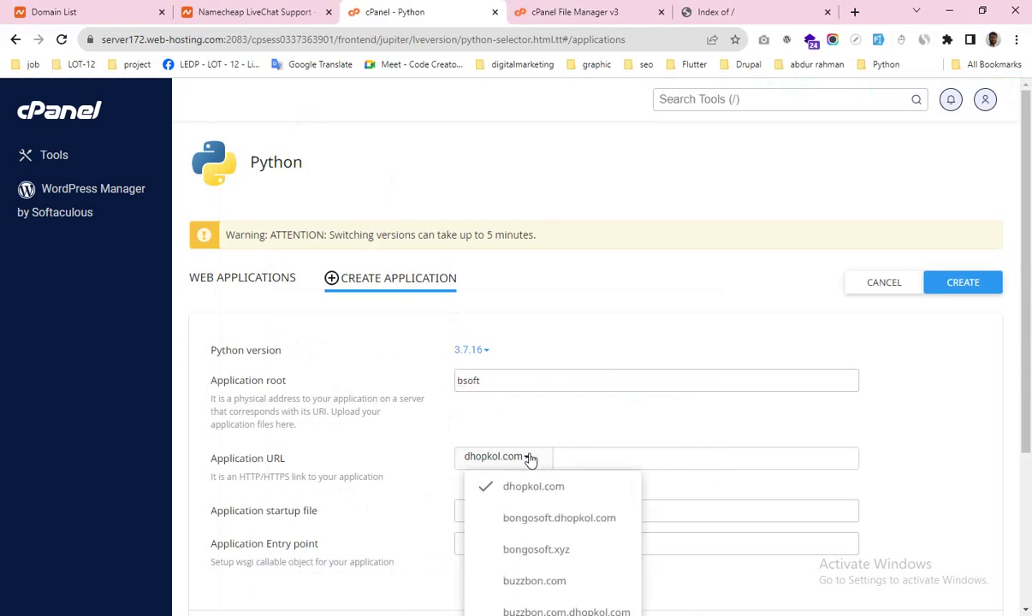
pyautogui.scroll(-2, 530, 460)
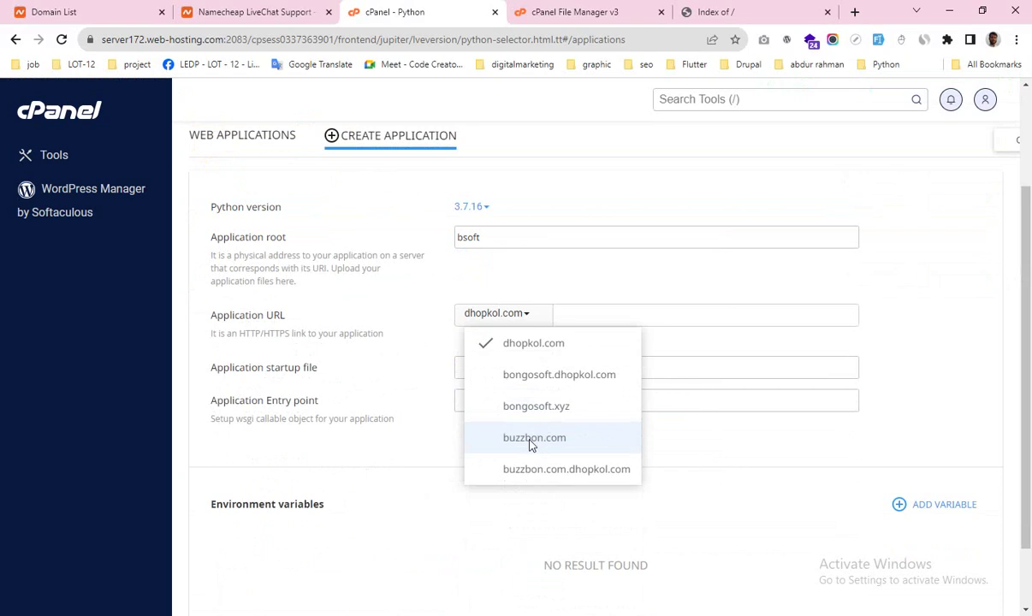
pyautogui.click(534, 437)
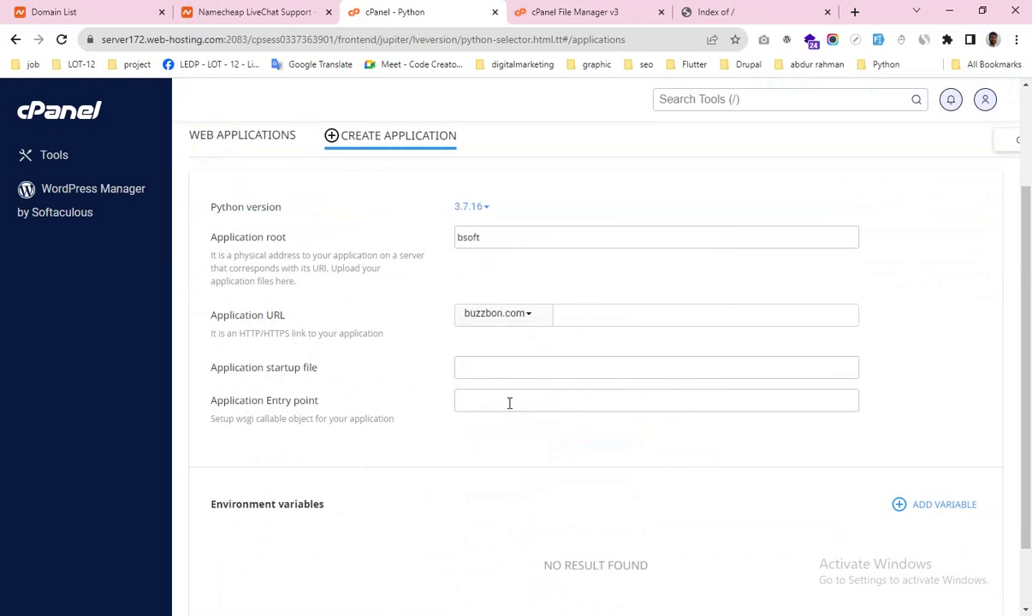
pyautogui.scroll(2, 477, 333)
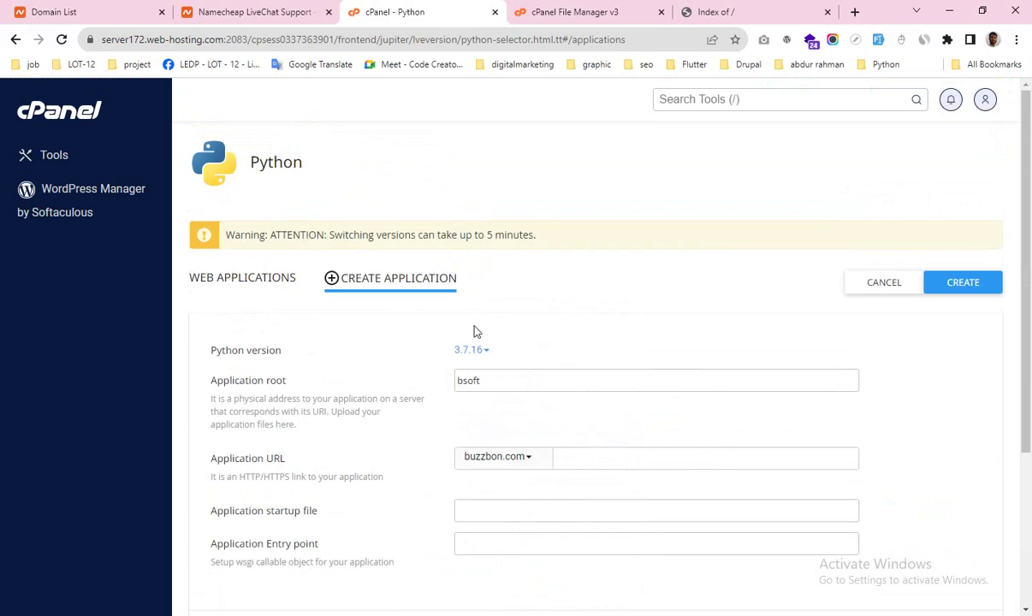
pyautogui.click(950, 283)
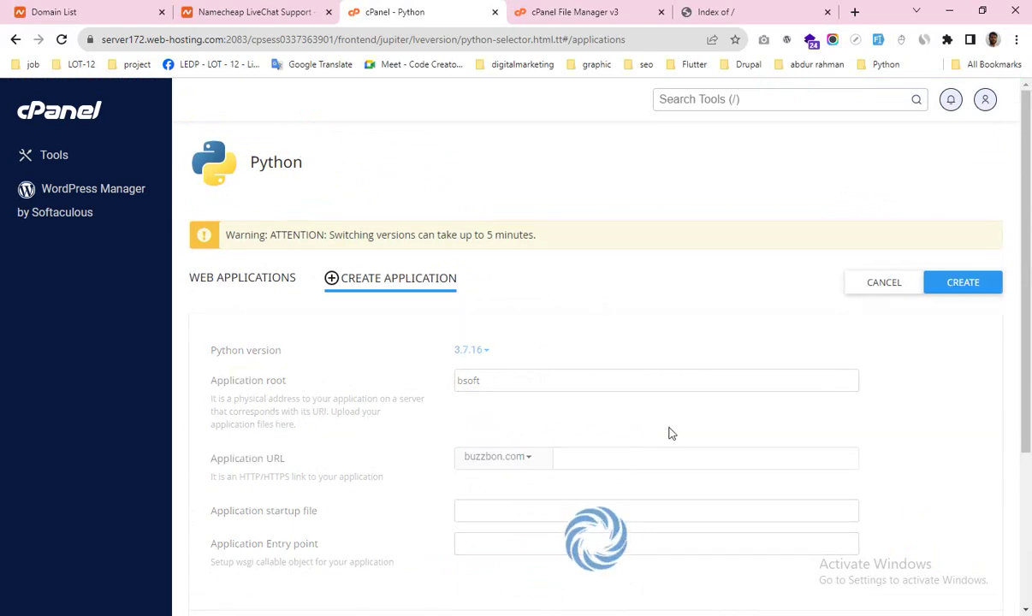
pyautogui.scroll(-2, 671, 434)
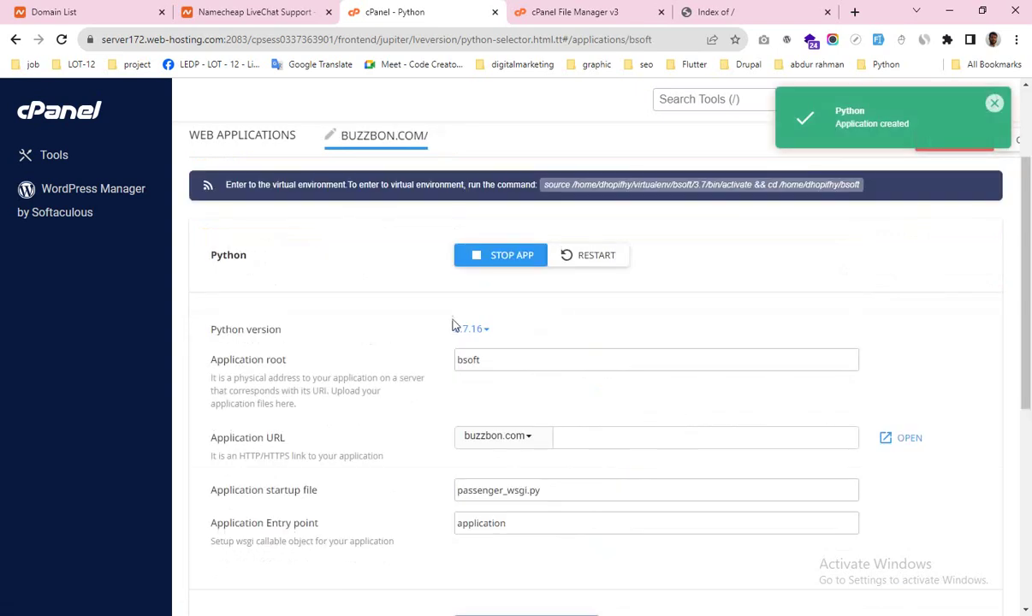
pyautogui.click(715, 12)
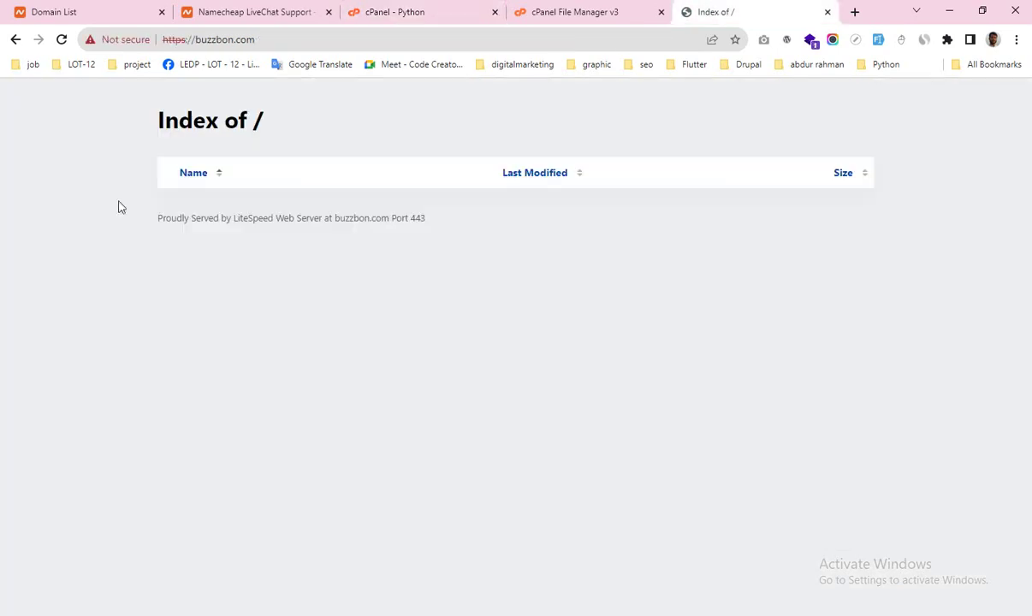
pyautogui.click(61, 41)
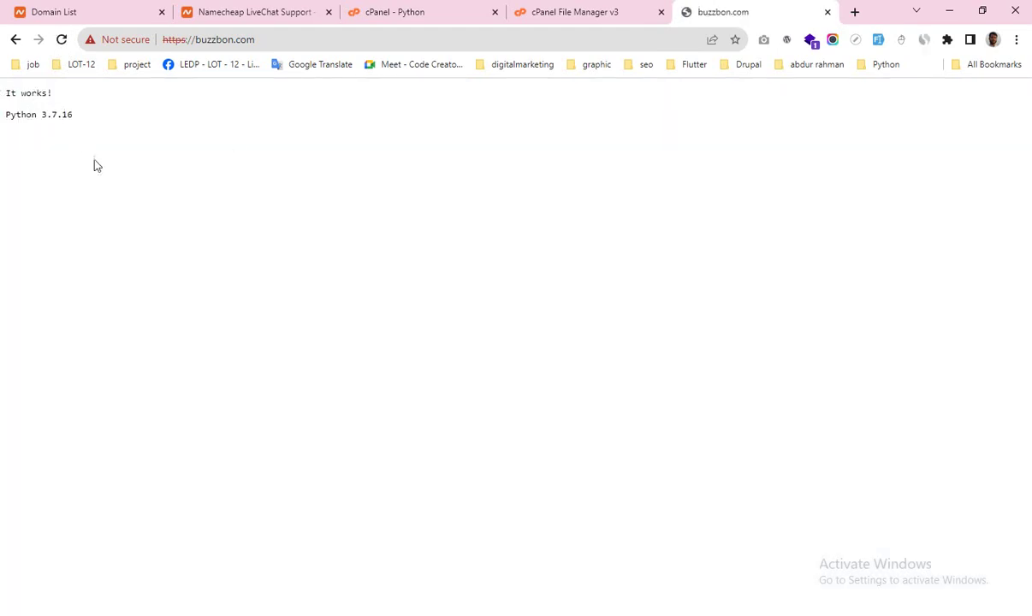
pyautogui.click(550, 13)
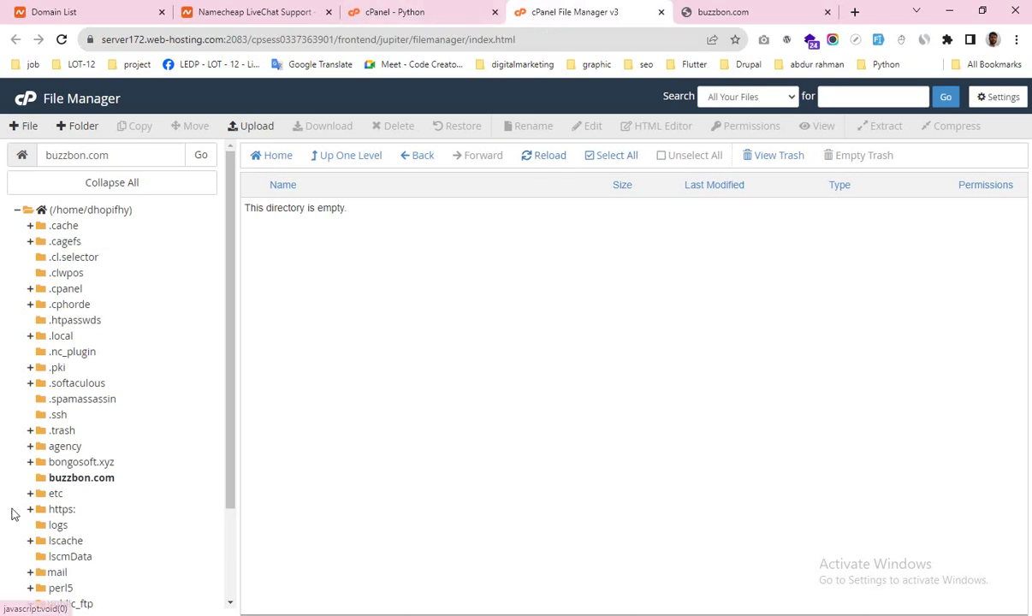
pyautogui.click(541, 159)
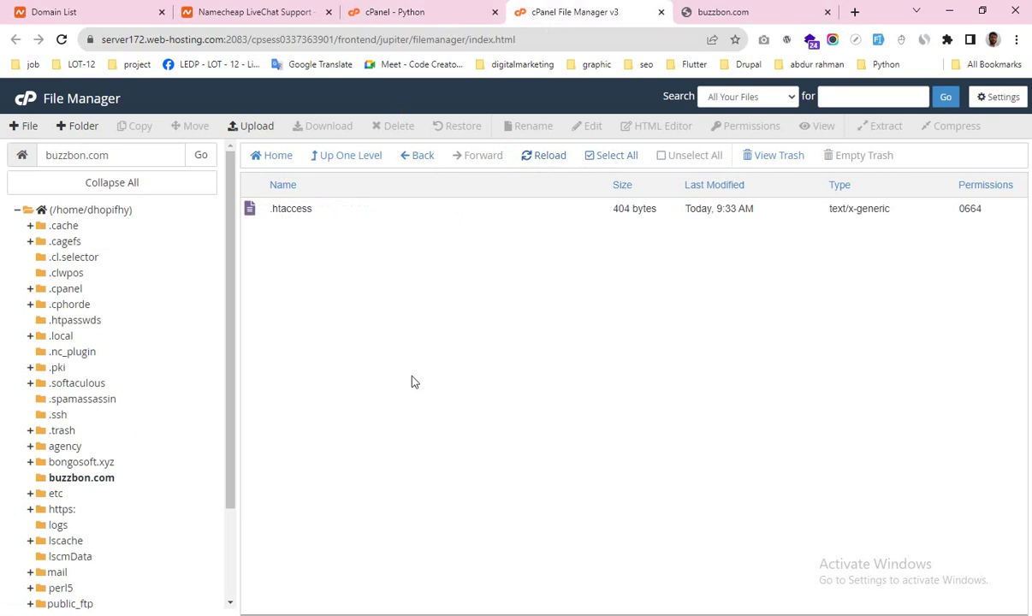
pyautogui.click(466, 12)
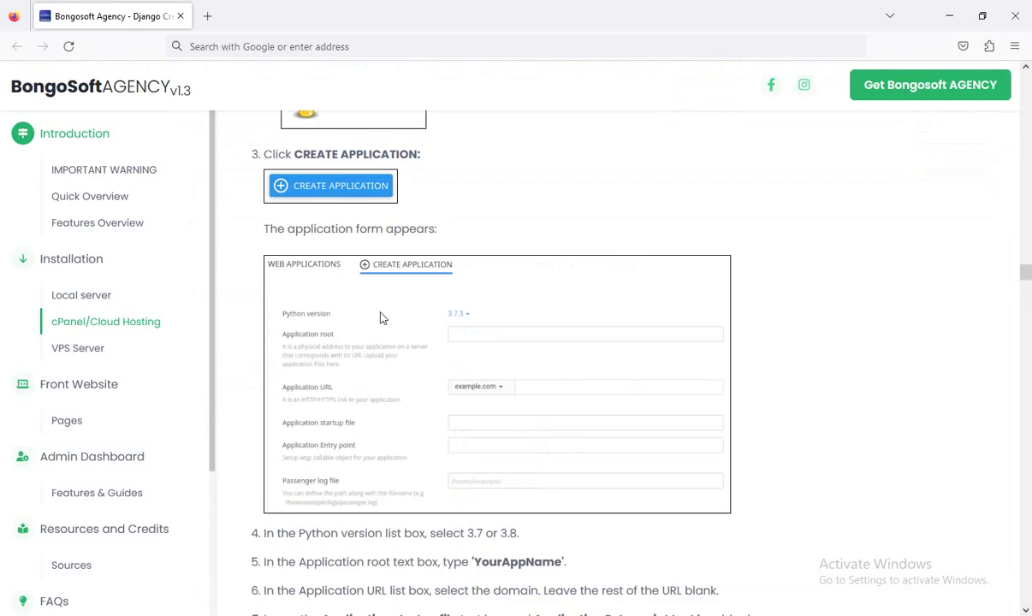
pyautogui.scroll(3, 380, 318)
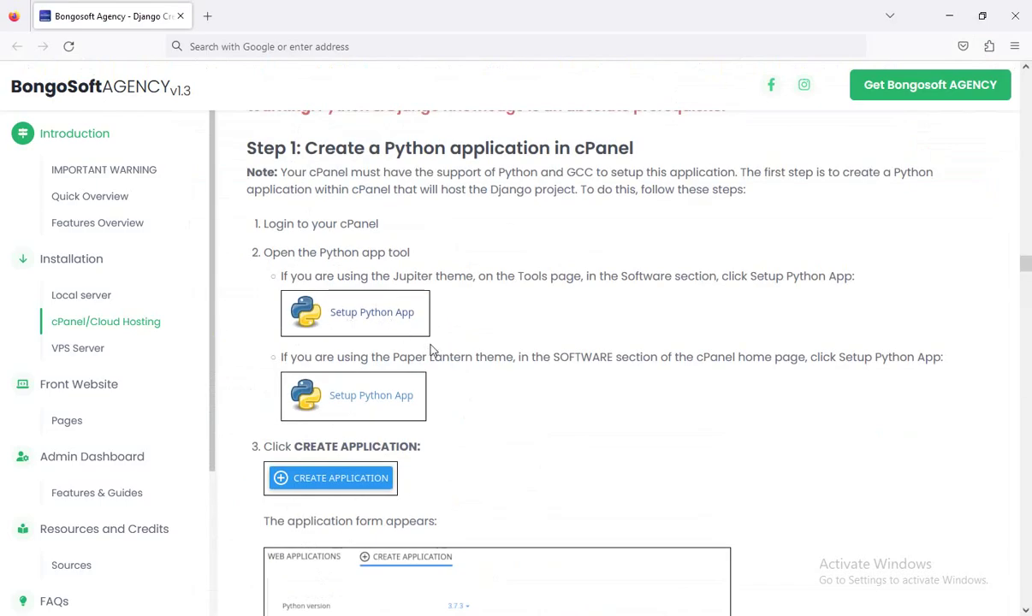
pyautogui.scroll(-10, 432, 351)
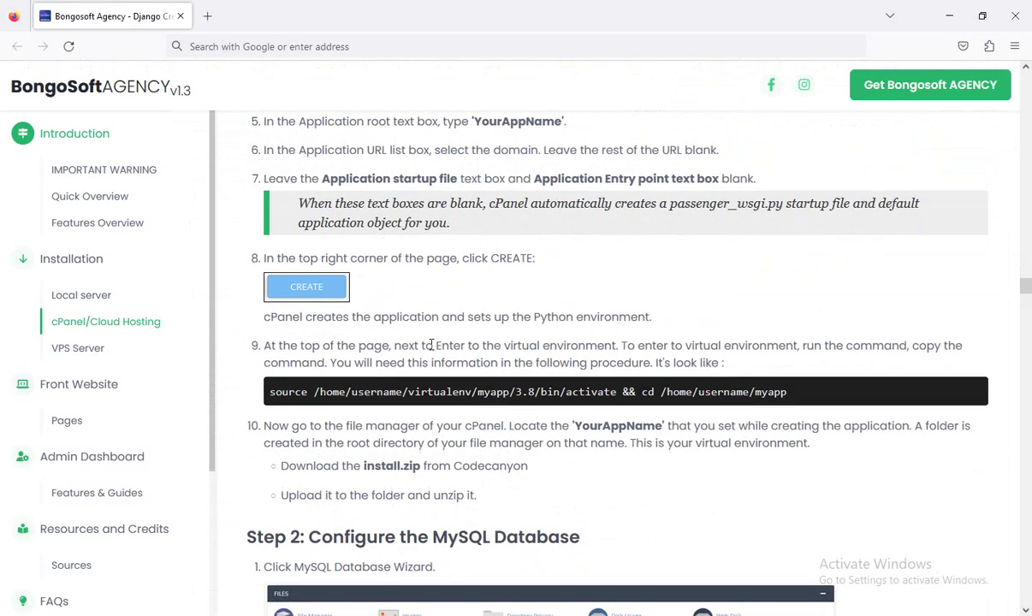
pyautogui.scroll(-3, 432, 345)
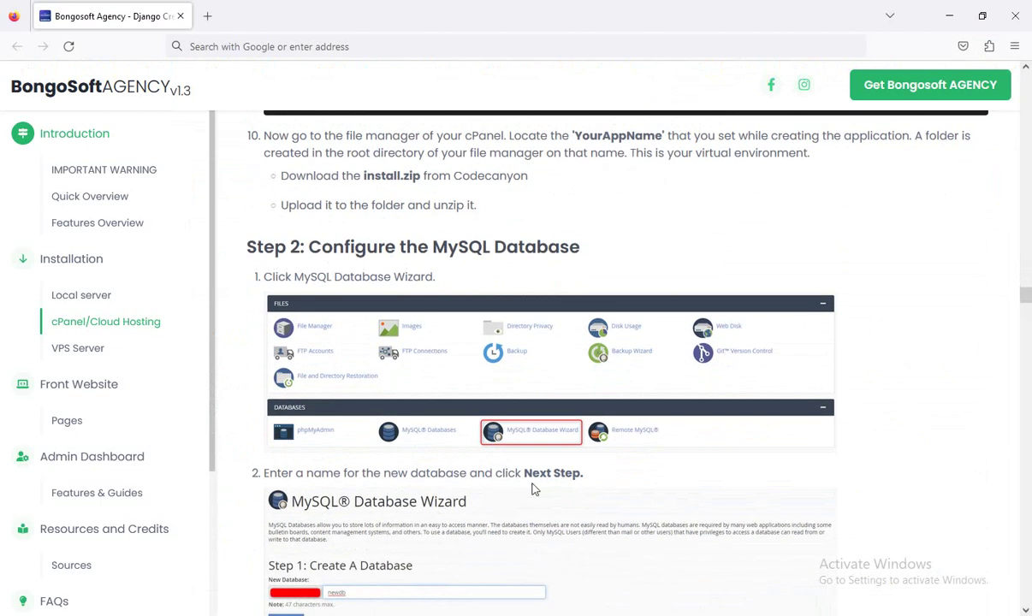
pyautogui.hotkey('alt', 'Tab')
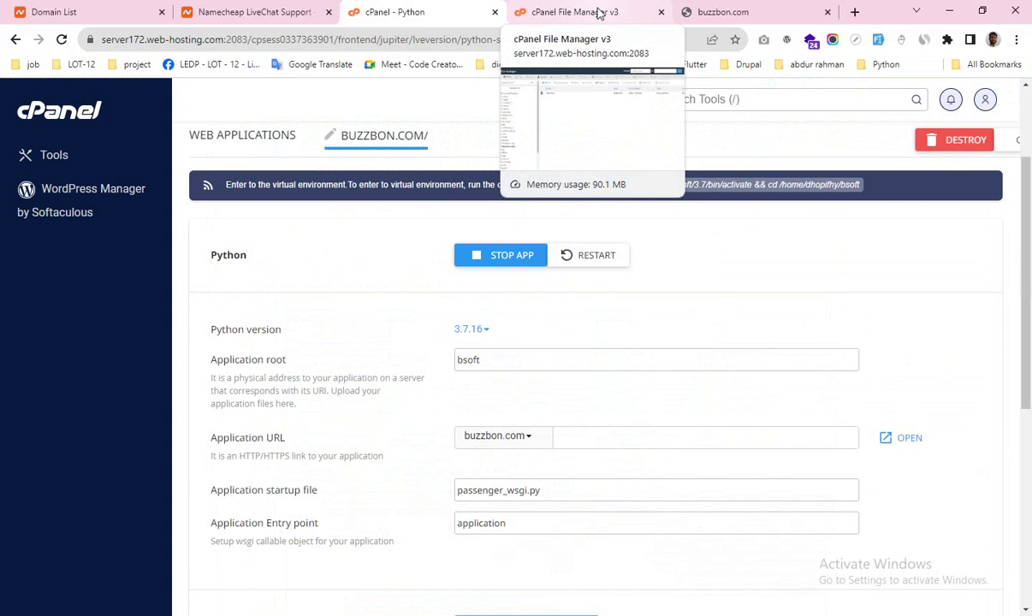
# Step: Open the cPanel Tools page in a new tab and reorder it beside File Manager
pyautogui.click(599, 12)
pyautogui.click(460, 10)
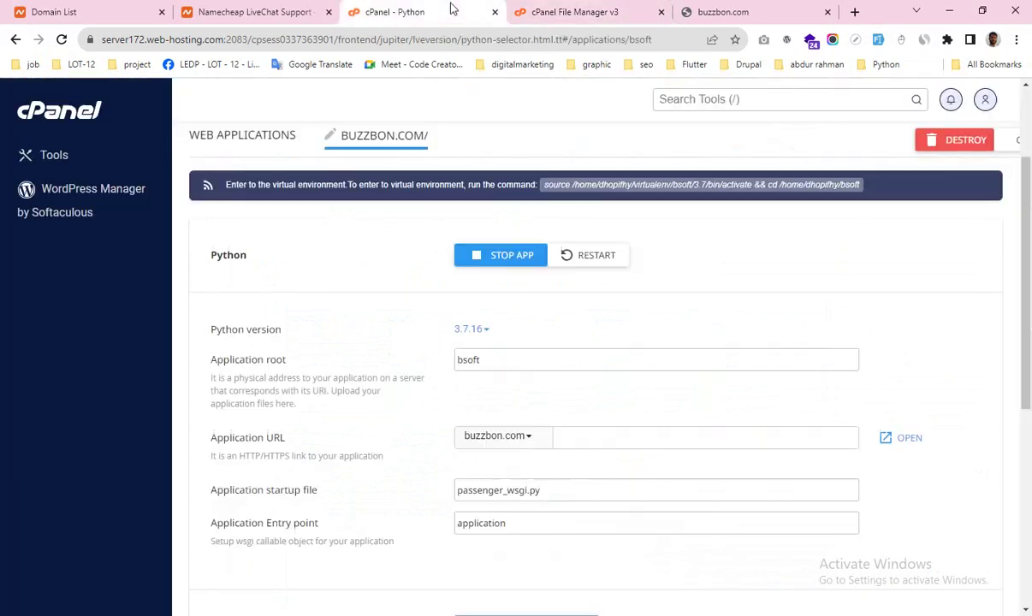
pyautogui.middleClick(77, 109)
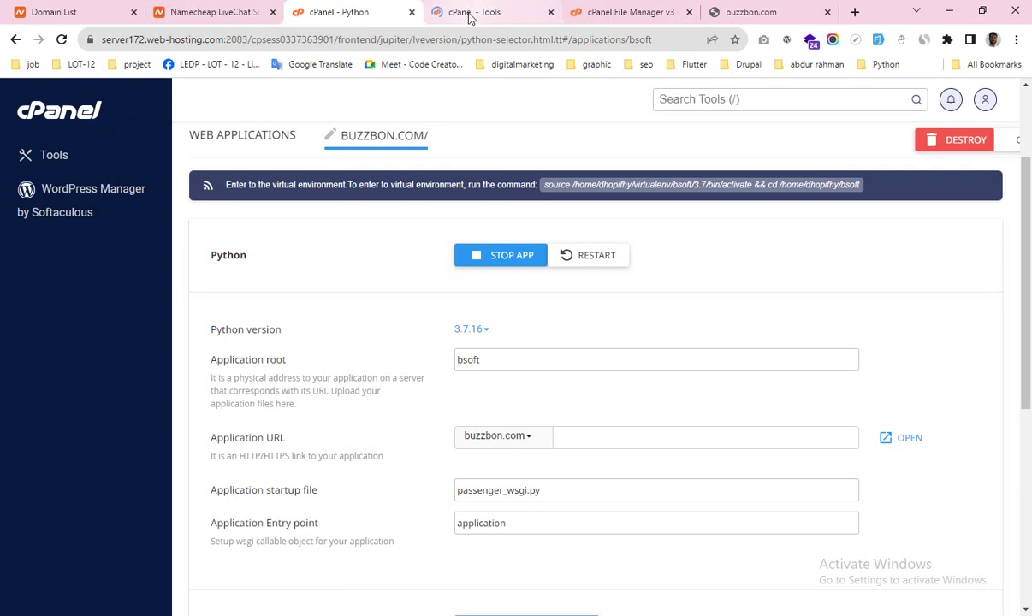
pyautogui.click(616, 8)
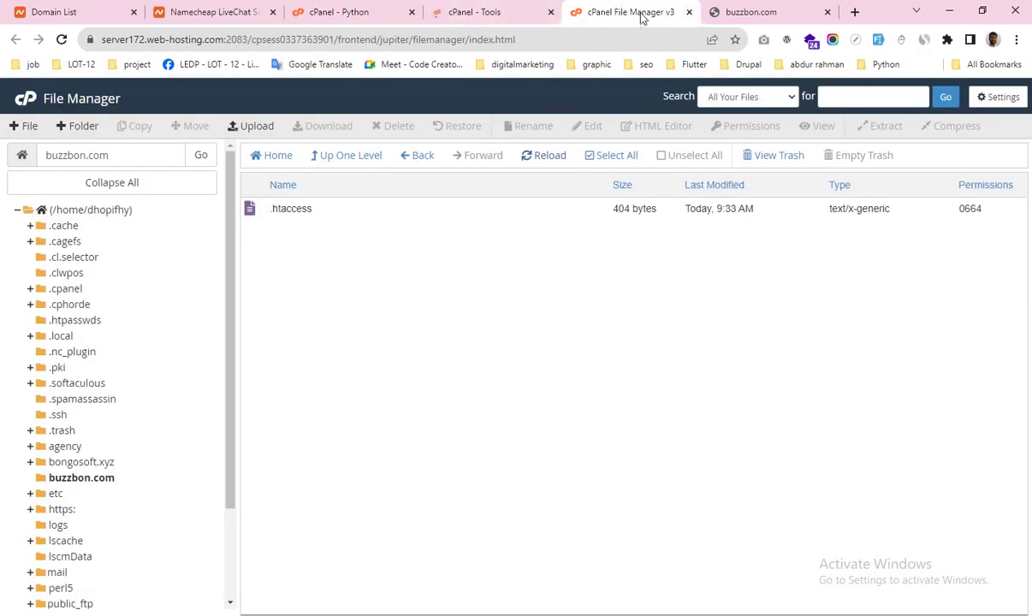
pyautogui.moveTo(617, 7); pyautogui.dragTo(503, 8)
pyautogui.click(616, 12)
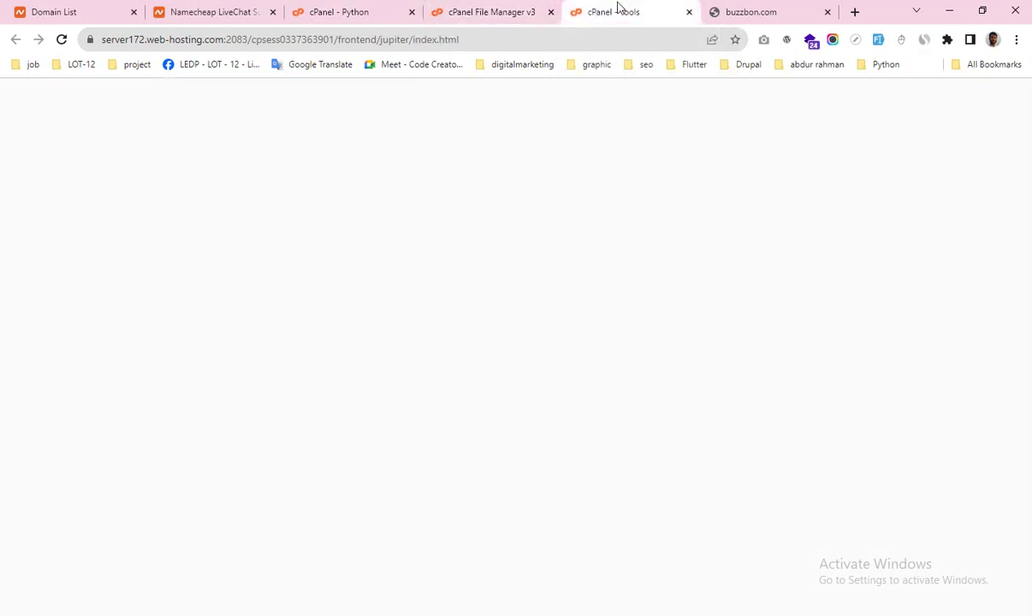
# Step: Scroll to the Databases section and open MySQL® Databases in its own tab
pyautogui.scroll(-8, 407, 295)
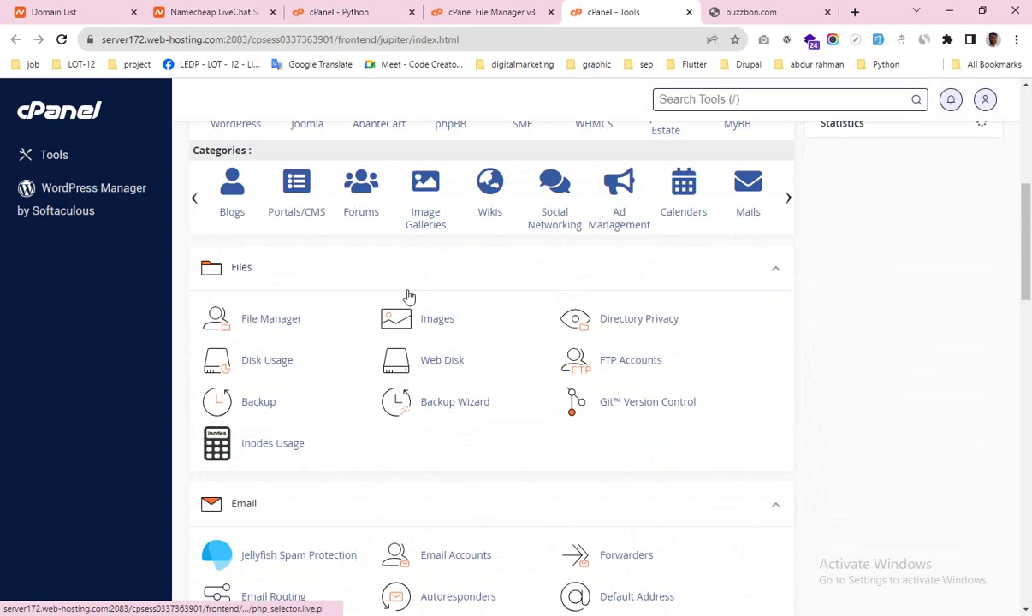
pyautogui.scroll(3, 407, 295)
pyautogui.scroll(-7, 427, 281)
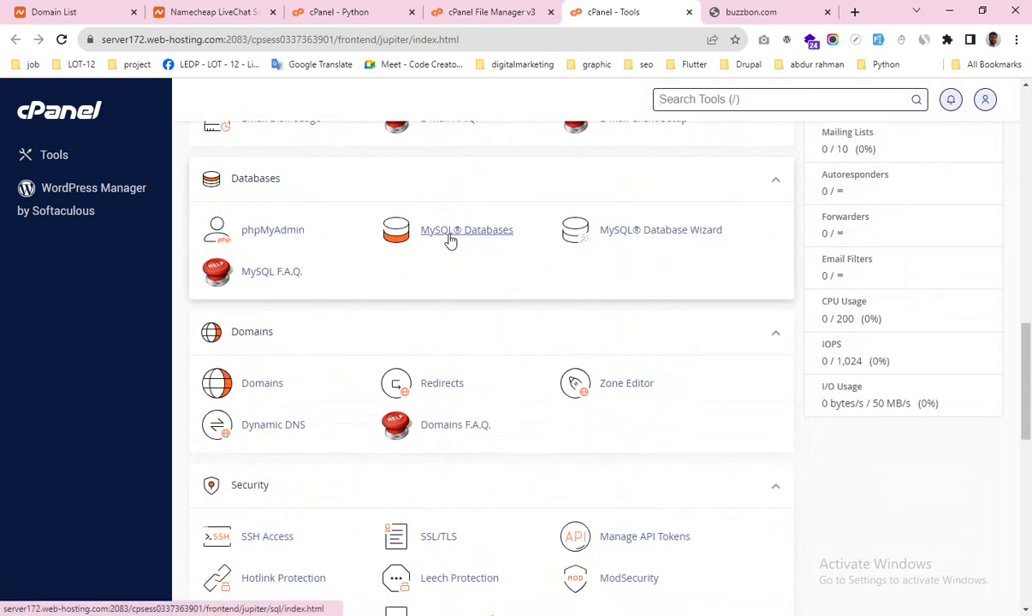
pyautogui.middleClick(450, 241)
pyautogui.click(666, 11)
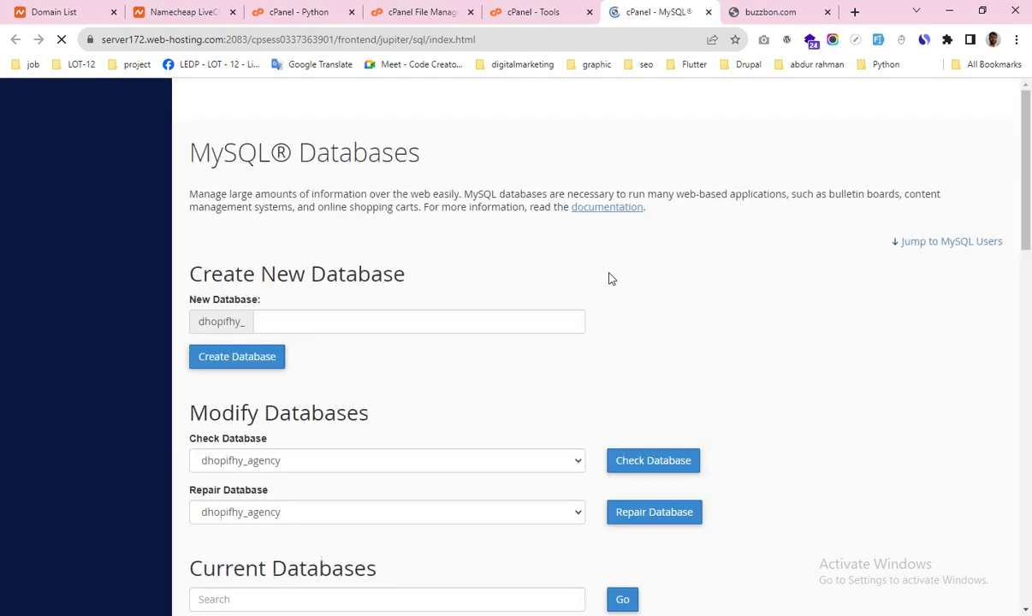
# Step: Create a new MySQL database named with the bsofta suffix
pyautogui.click(293, 324)
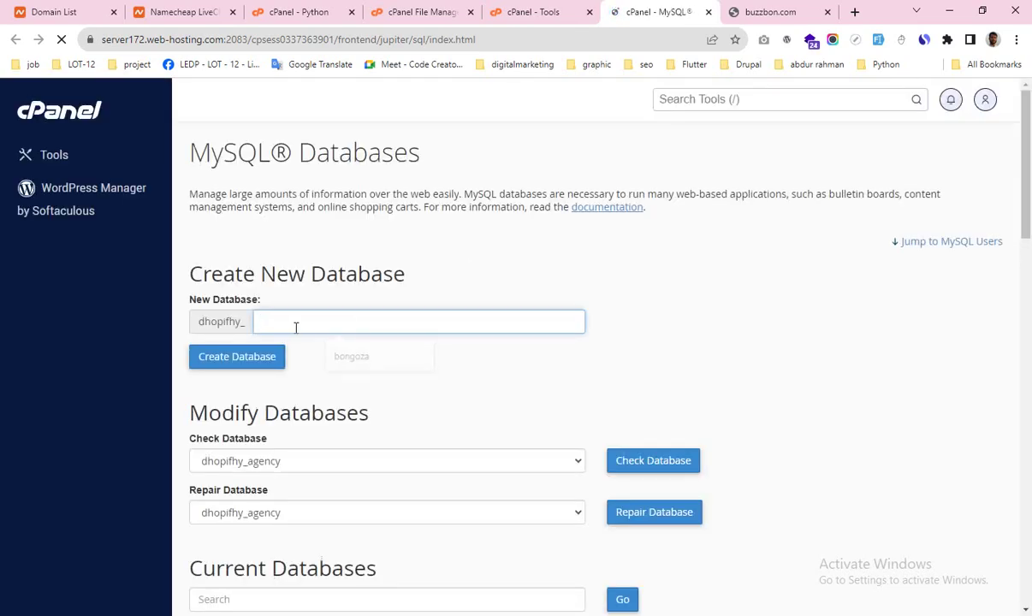
pyautogui.click(283, 320)
pyautogui.click(358, 357)
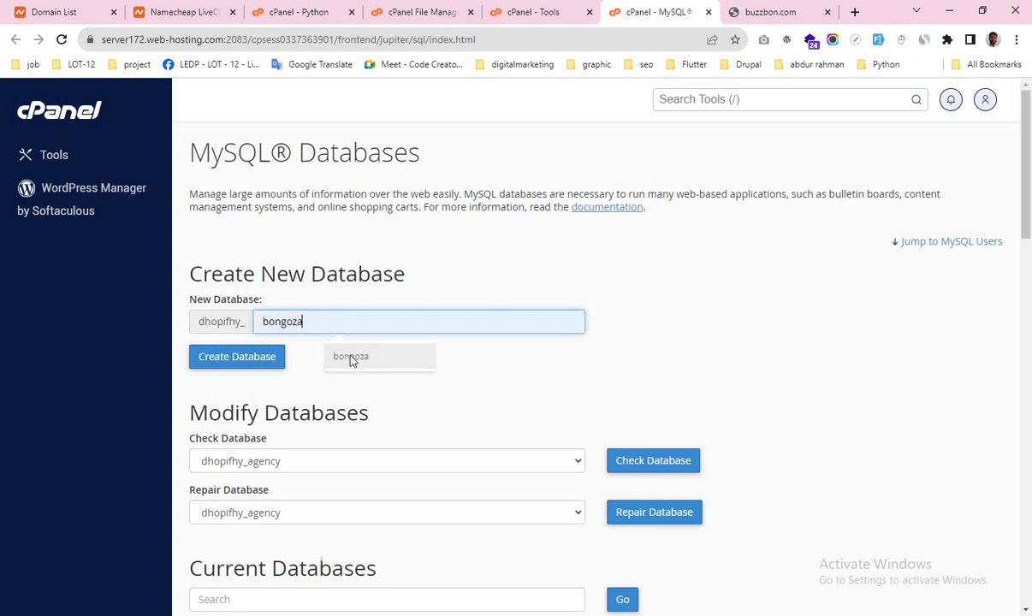
pyautogui.press('BackSpace')
pyautogui.press('BackSpace')
pyautogui.press('BackSpace')
pyautogui.press('BackSpace')
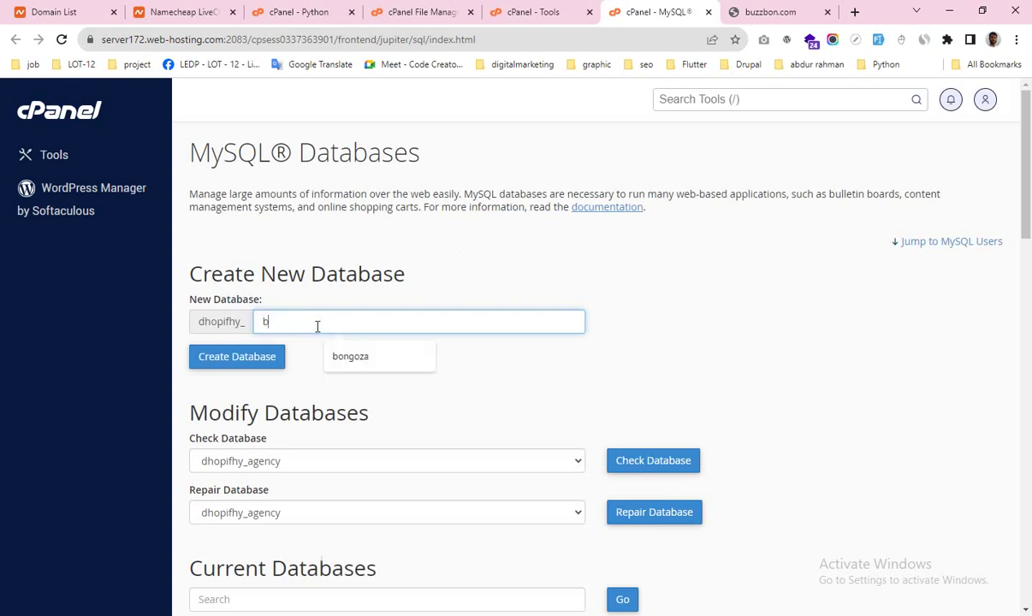
pyautogui.write('softa')
pyautogui.click(245, 362)
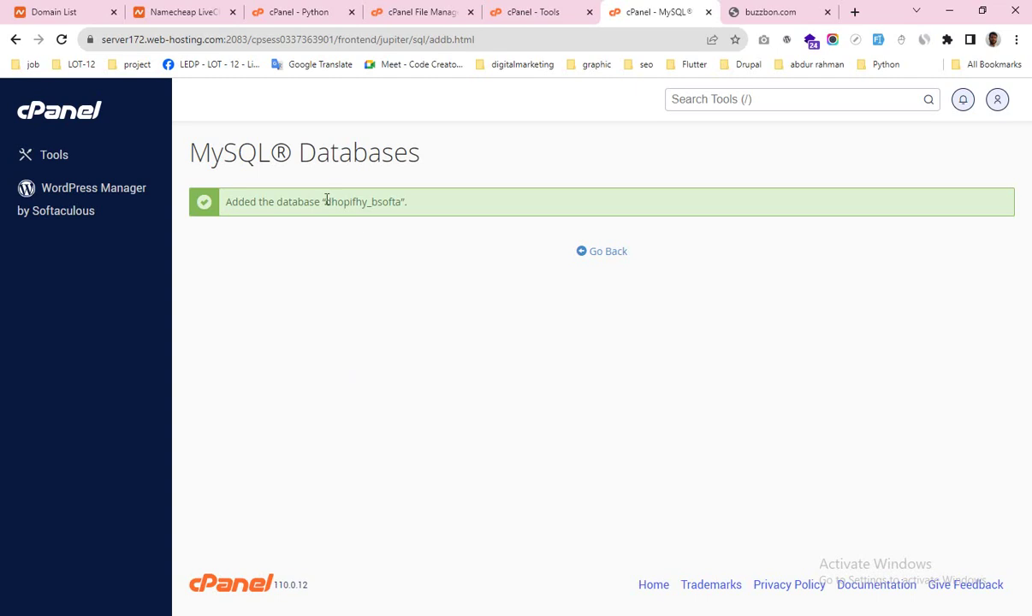
# Step: Copy the full database name into the notes after 'GCC enable >>>'
pyautogui.moveTo(328, 204); pyautogui.dragTo(399, 202)
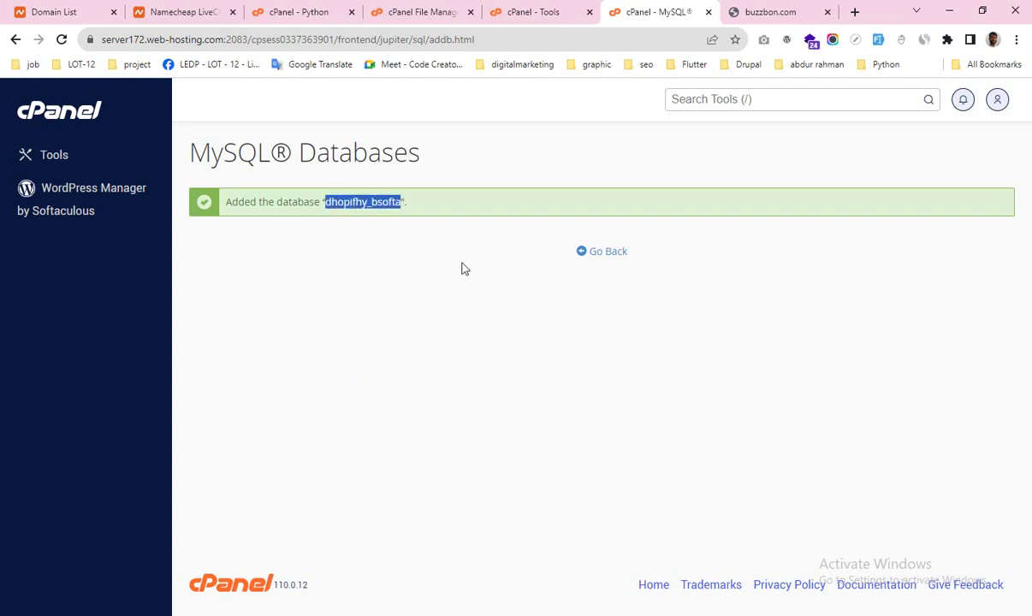
pyautogui.click(550, 613)
pyautogui.click(165, 280)
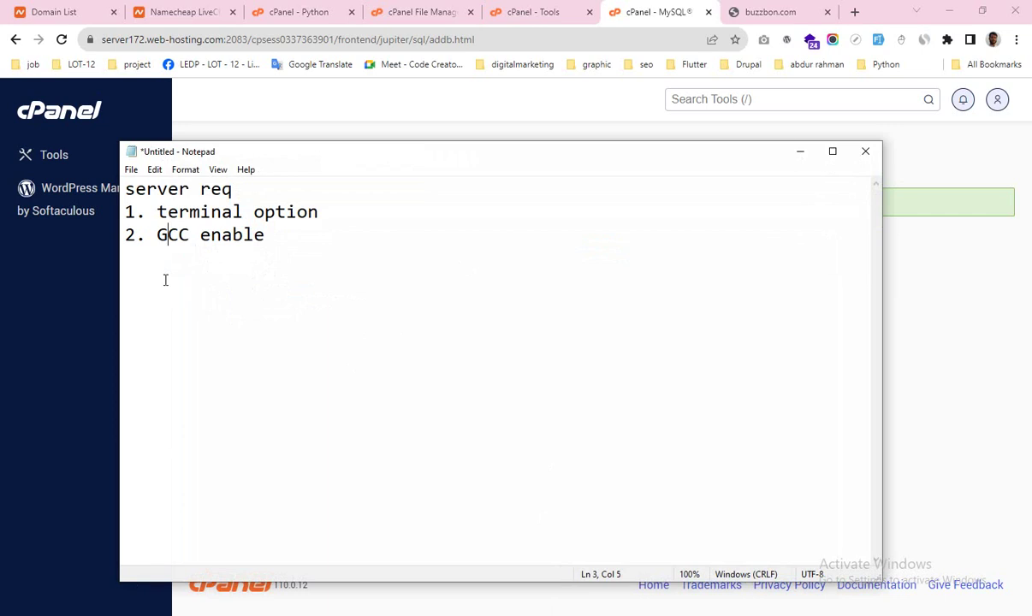
pyautogui.click(294, 246)
pyautogui.write('>>>')
pyautogui.write('dhopifhy_bsofta')
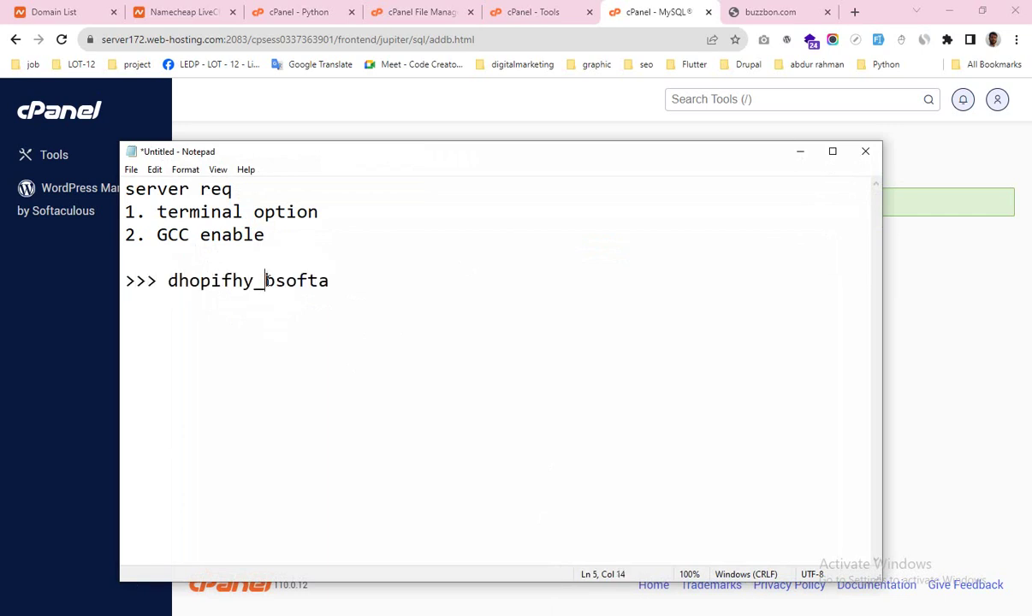
pyautogui.moveTo(265, 281); pyautogui.dragTo(330, 281)
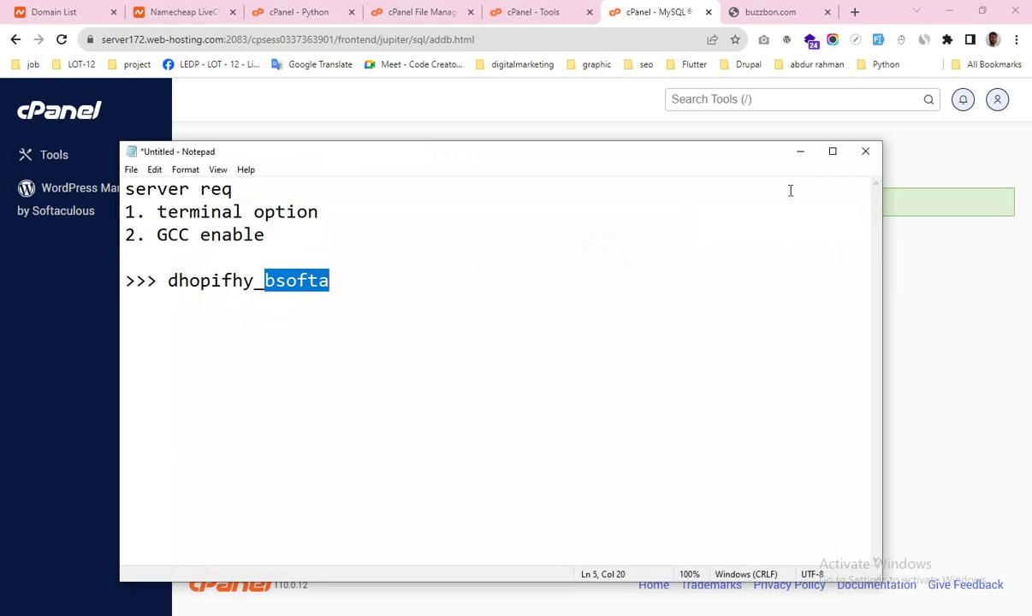
# Step: Hide the notes and go back to the MySQL Databases page
pyautogui.click(802, 161)
pyautogui.click(609, 254)
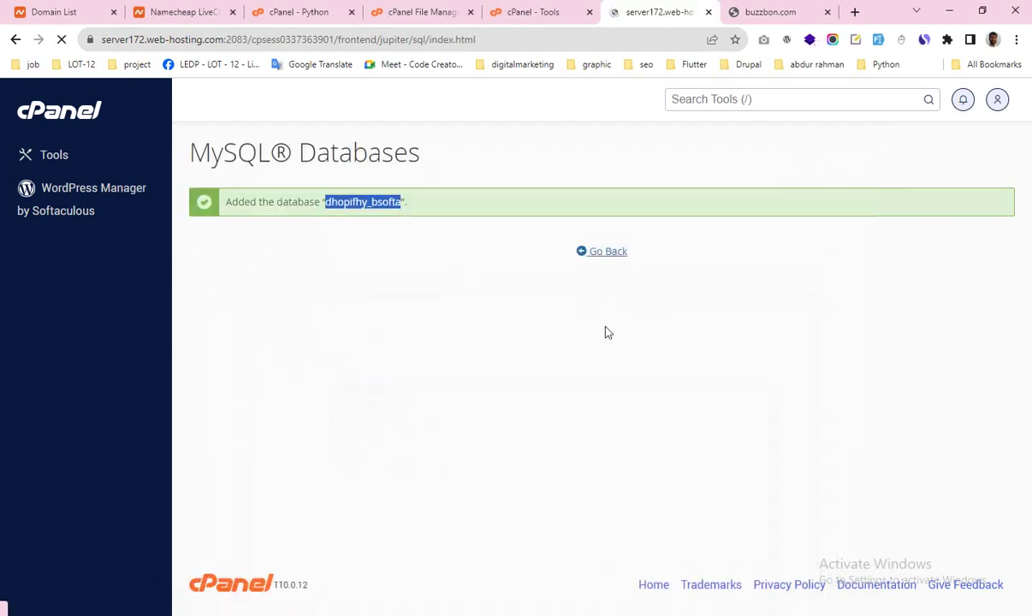
pyautogui.scroll(-4, 406, 344)
pyautogui.scroll(3, 388, 368)
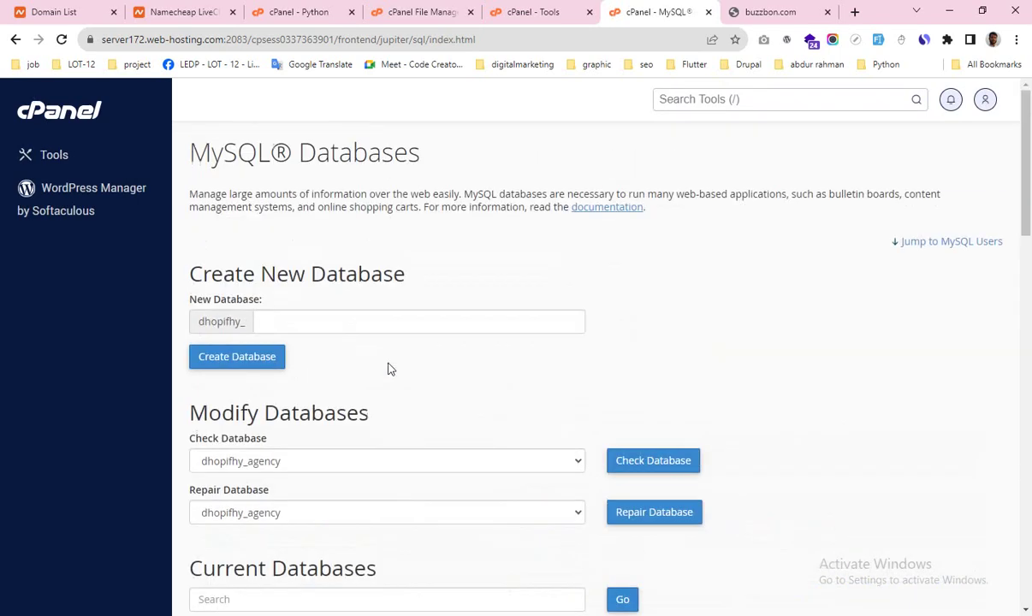
pyautogui.scroll(-8, 378, 396)
# Step: Enter username bsofta under Add New User and copy the password text from the notes
pyautogui.click(274, 192)
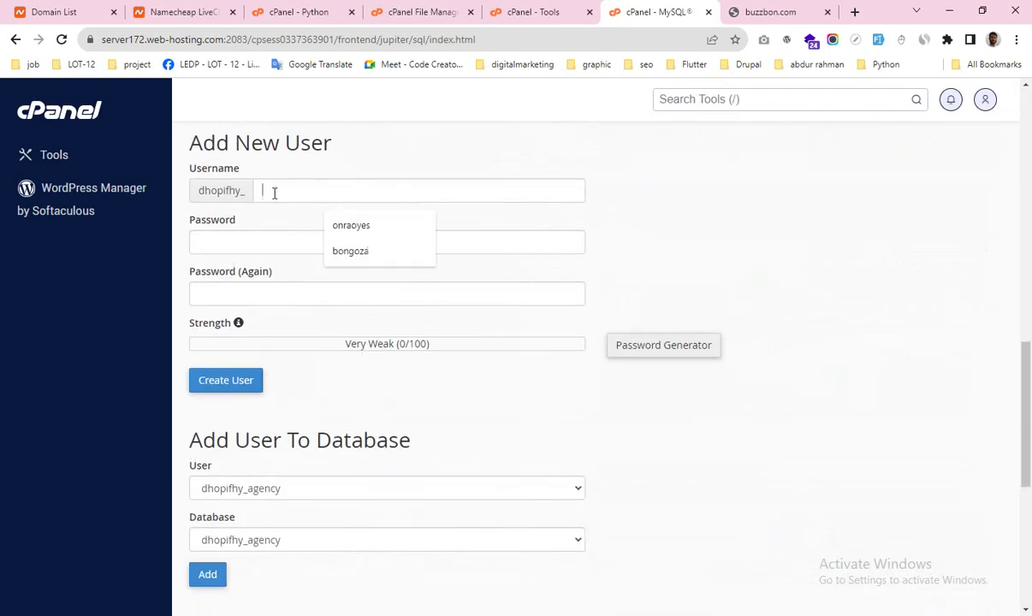
pyautogui.write('bsofta')
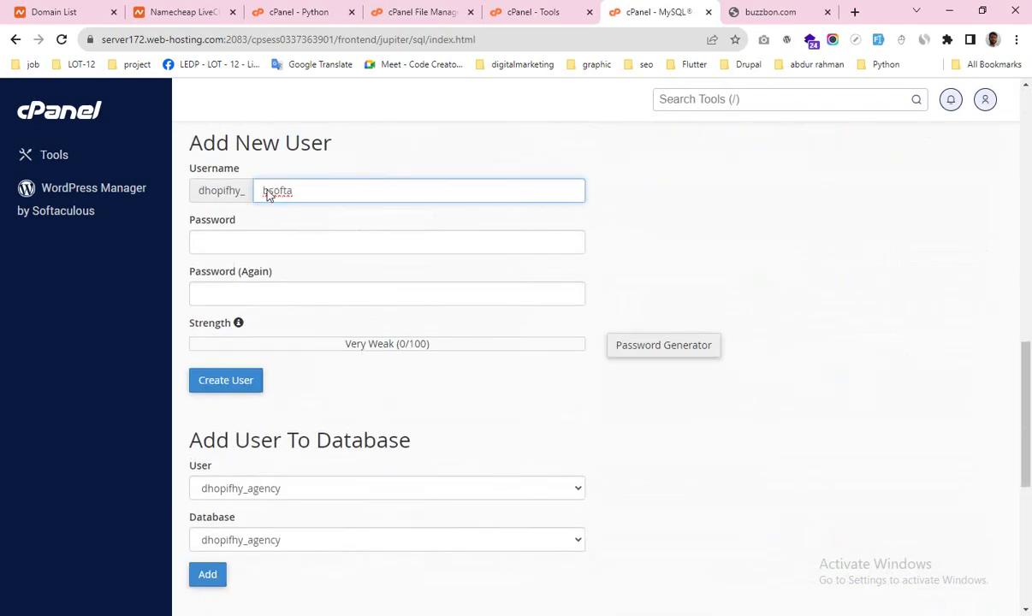
pyautogui.click(231, 242)
pyautogui.hotkey('alt', 'Tab')
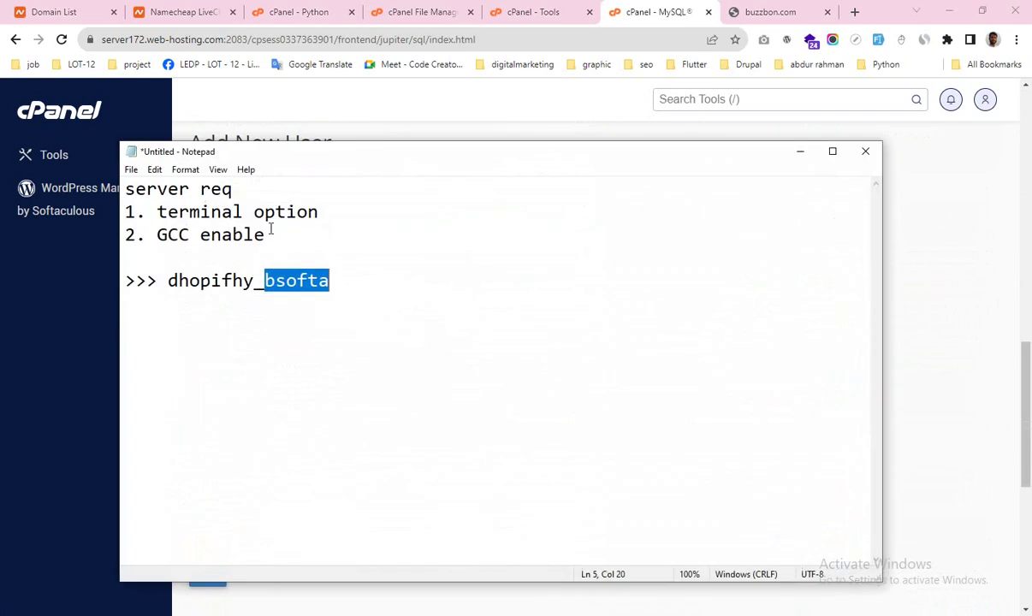
pyautogui.moveTo(171, 287); pyautogui.dragTo(339, 285)
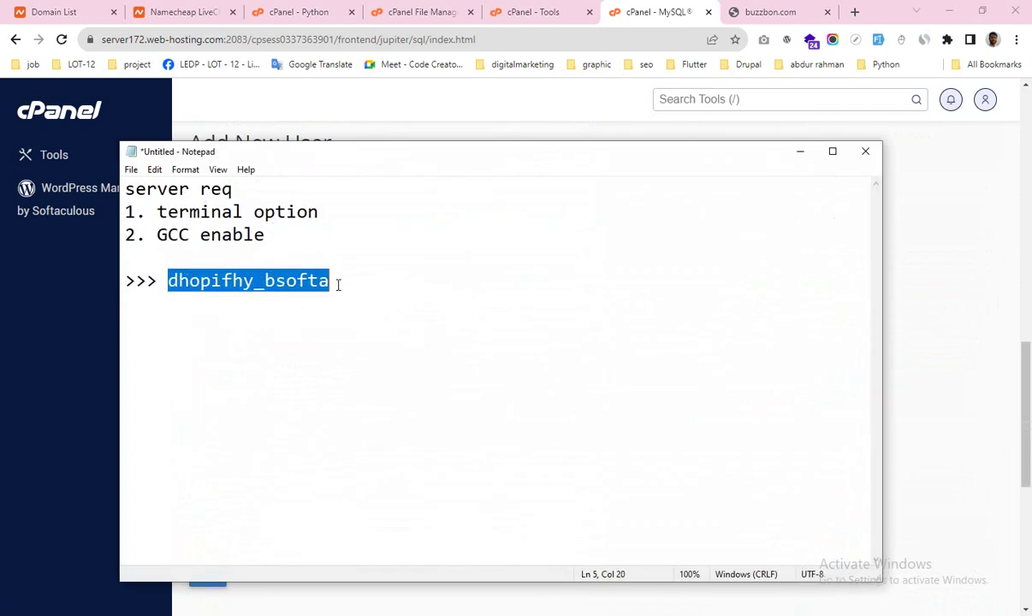
pyautogui.click(801, 153)
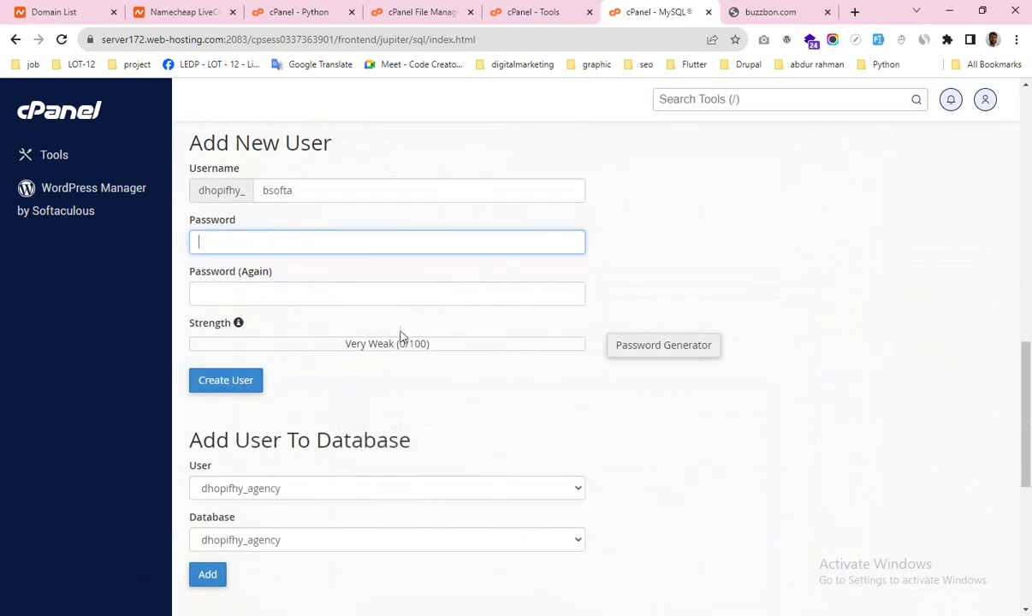
# Step: Paste the password into both password fields, create the user, and return to MySQL Databases
pyautogui.hotkey('ctrl', 'v')
pyautogui.click(207, 293)
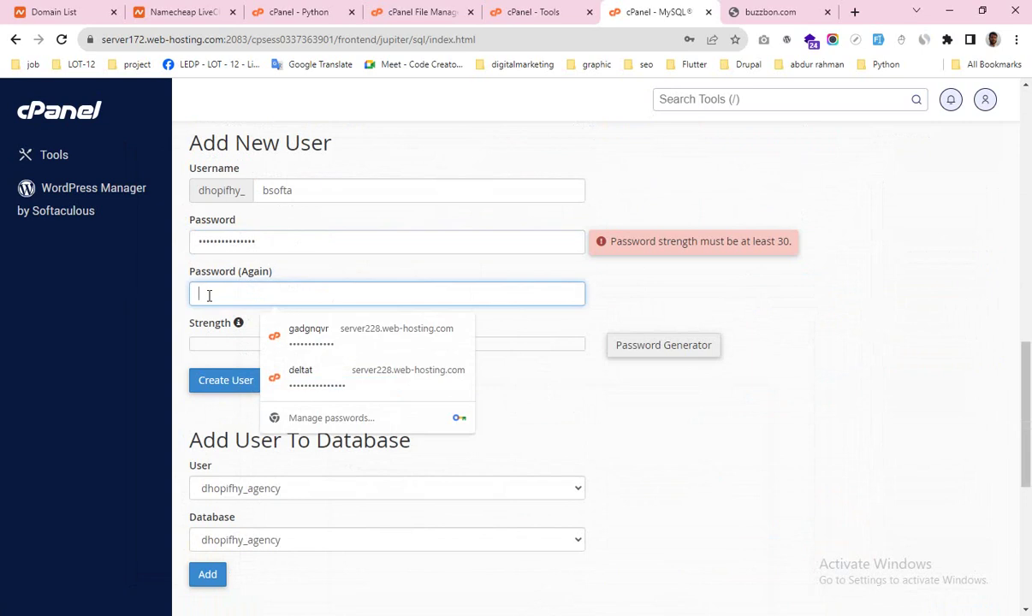
pyautogui.hotkey('ctrl', 'v')
pyautogui.click(712, 297)
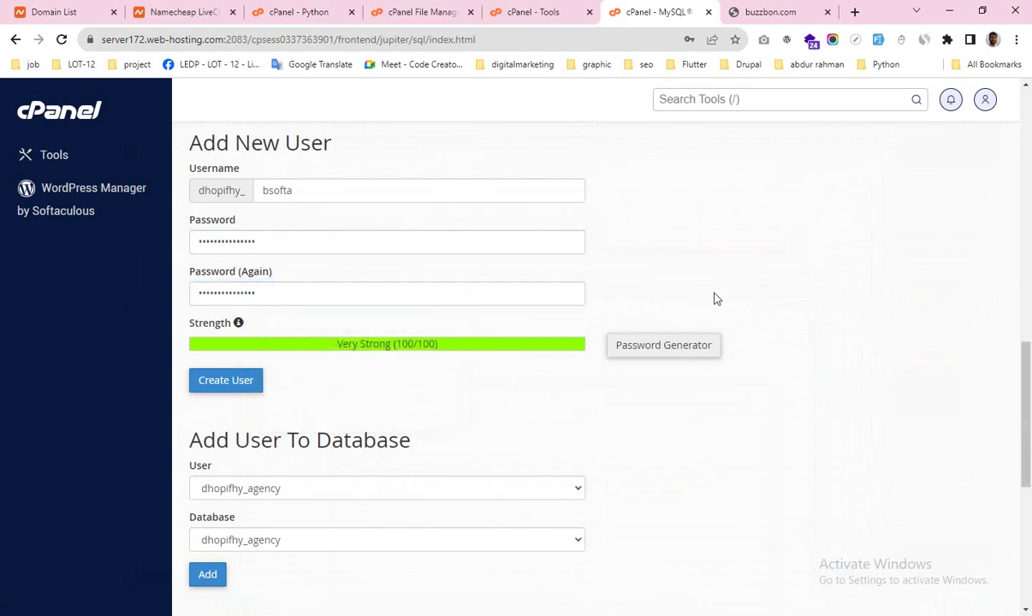
pyautogui.click(215, 391)
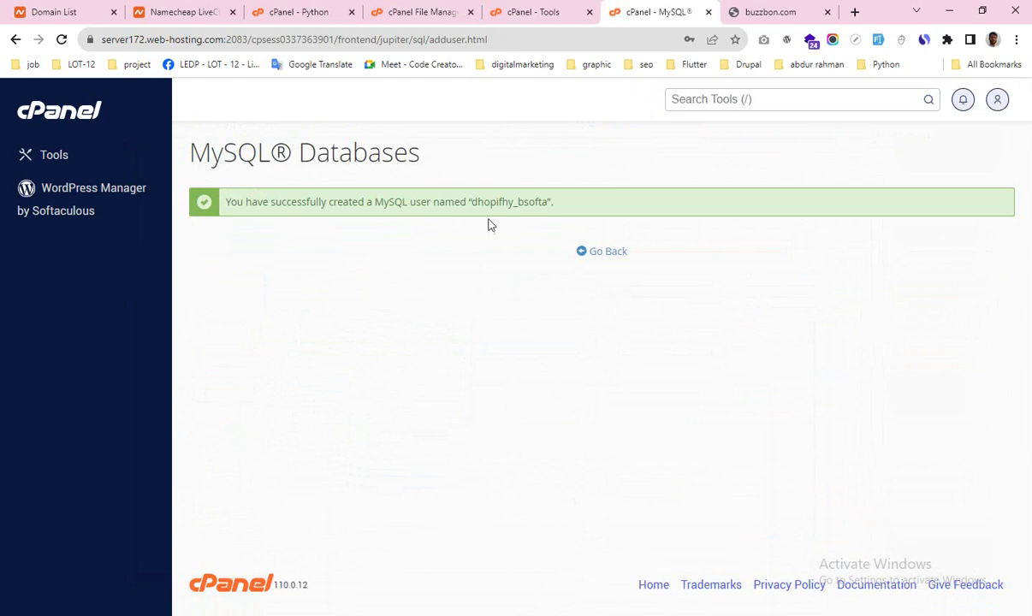
pyautogui.click(608, 252)
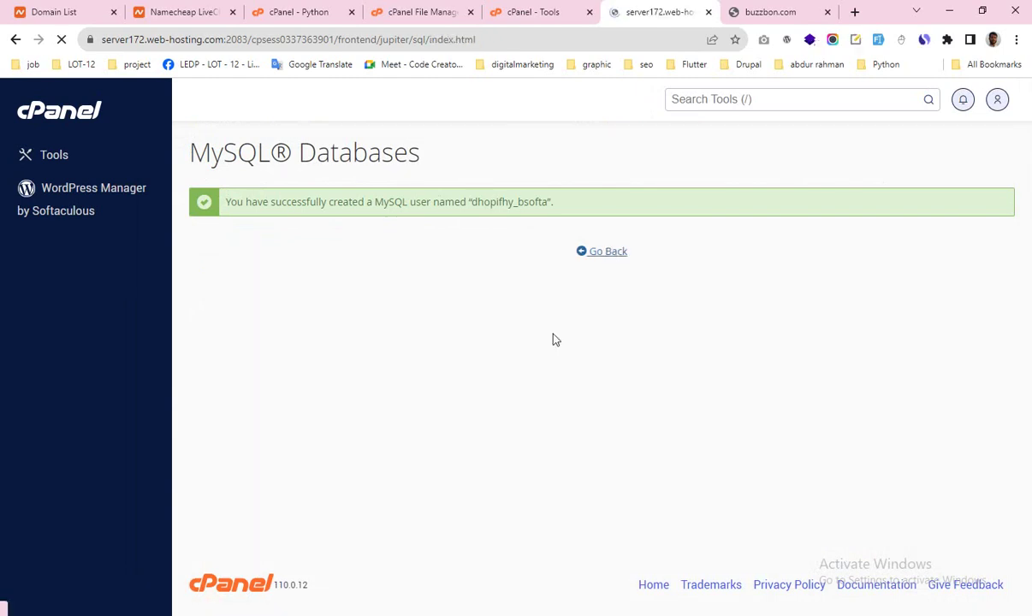
pyautogui.scroll(-5, 362, 352)
pyautogui.scroll(-9, 362, 353)
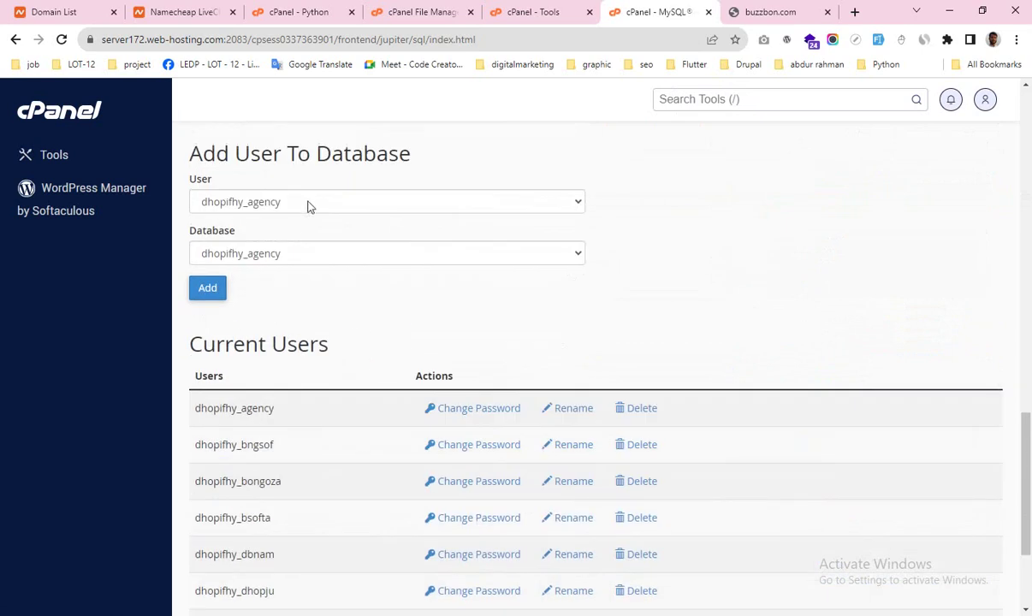
# Step: Add the _bsofta user to the _bsofta database
pyautogui.click(304, 202)
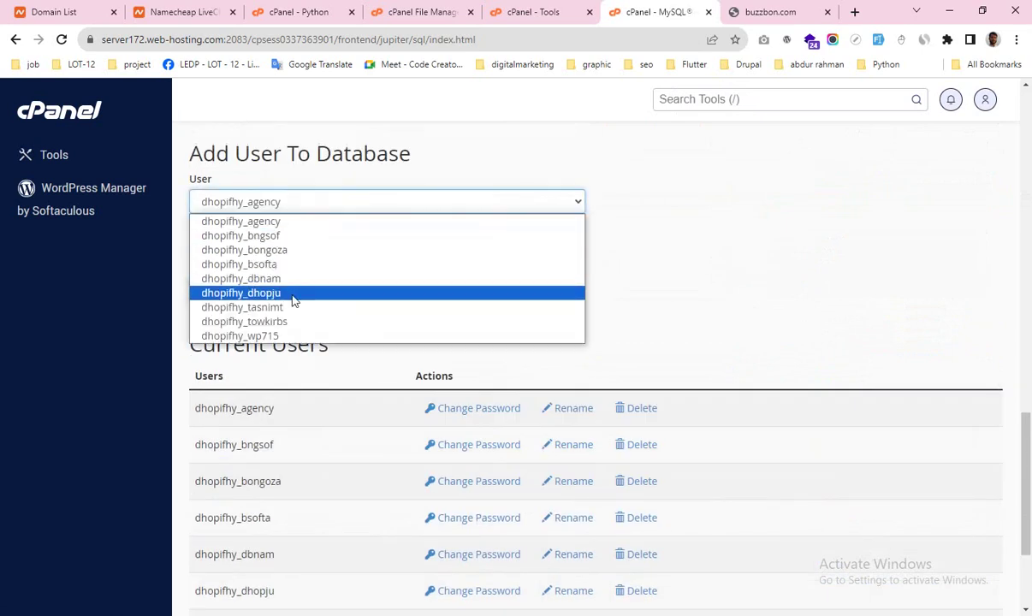
pyautogui.click(326, 264)
pyautogui.click(314, 265)
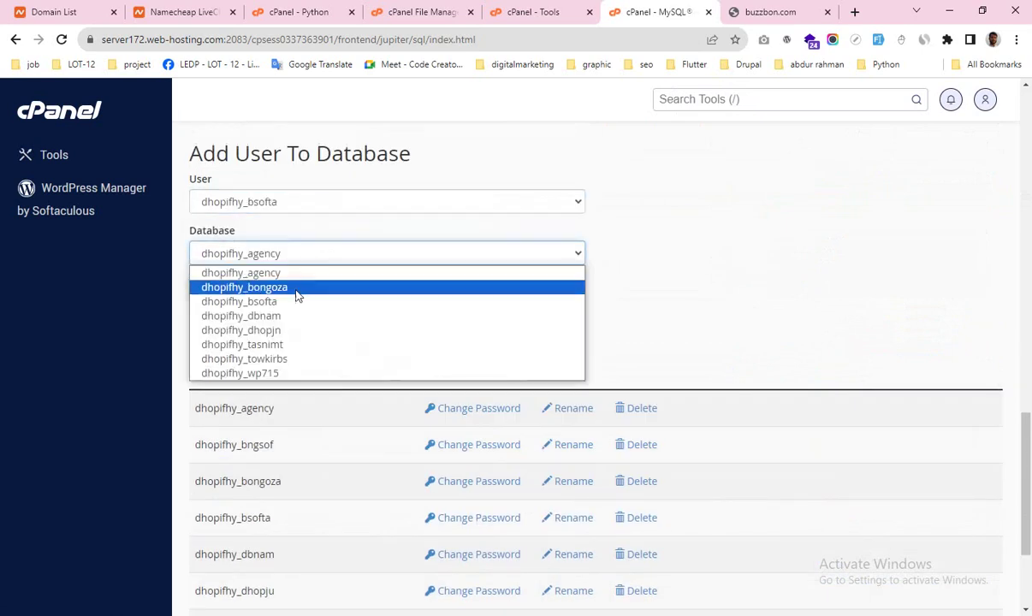
pyautogui.click(291, 302)
pyautogui.click(679, 257)
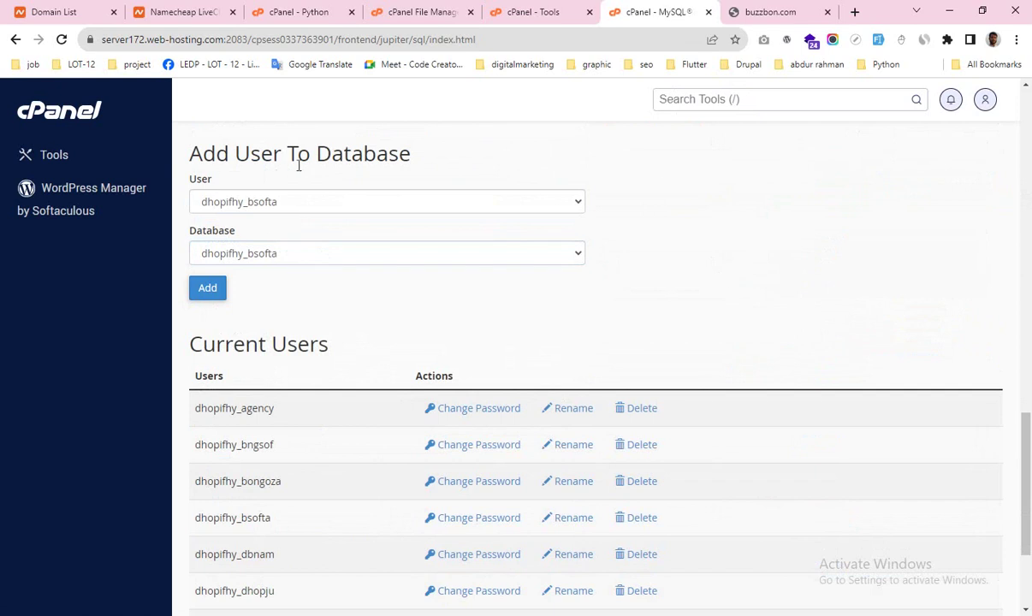
pyautogui.click(205, 292)
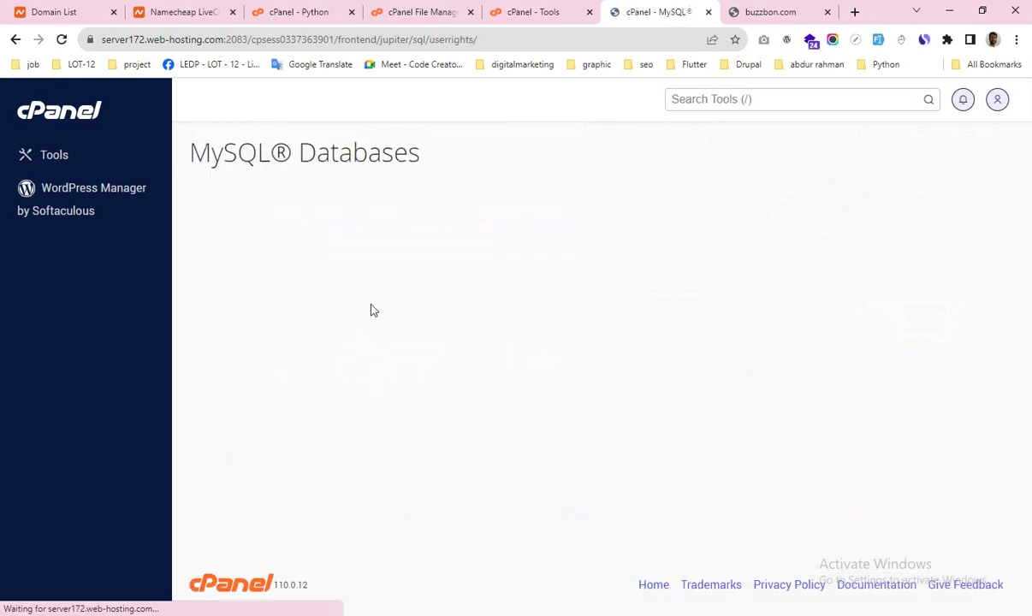
# Step: Grant ALL PRIVILEGES and save the changes, then switch to the Bongosoft guide
pyautogui.click(200, 279)
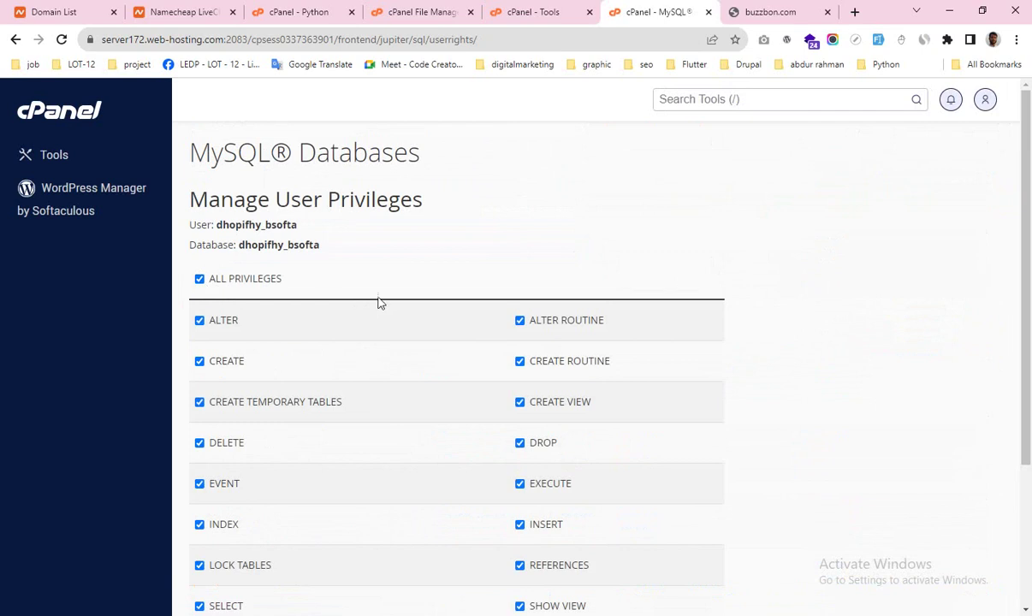
pyautogui.scroll(-3, 380, 302)
pyautogui.click(233, 498)
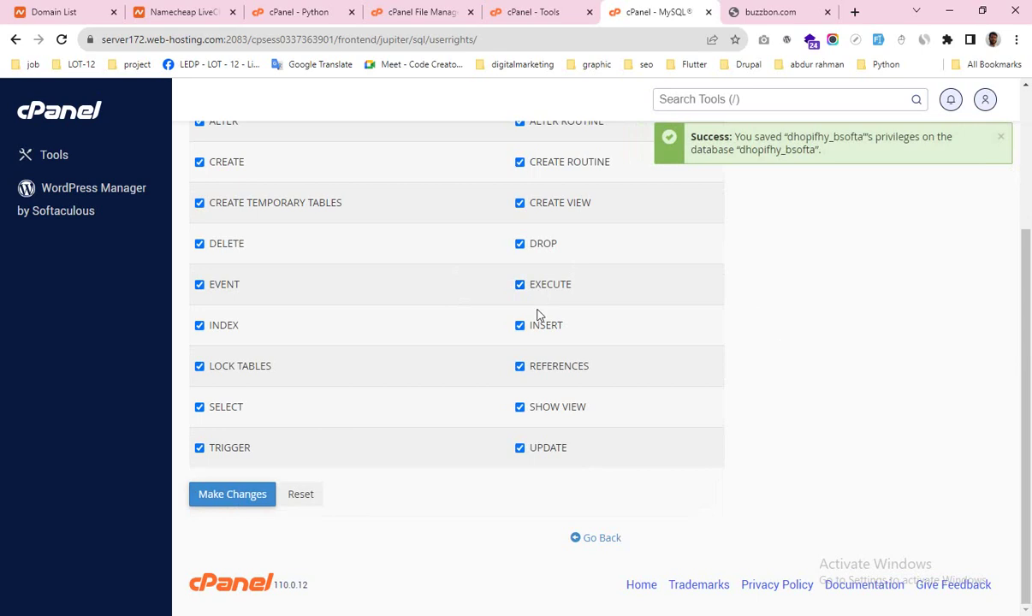
pyautogui.scroll(3, 692, 316)
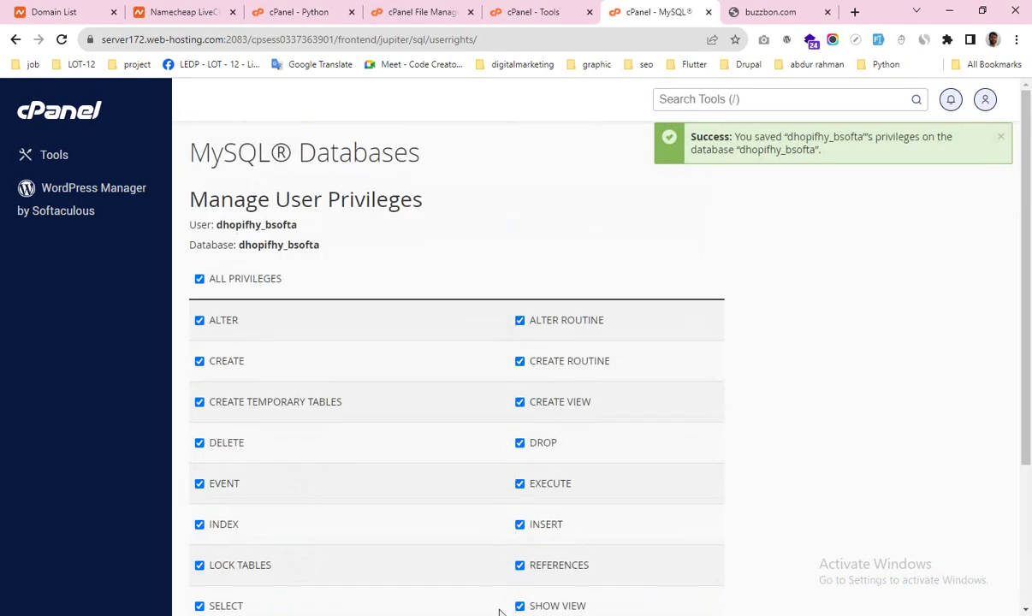
pyautogui.hotkey('alt', 'Tab')
pyautogui.scroll(-3, 469, 342)
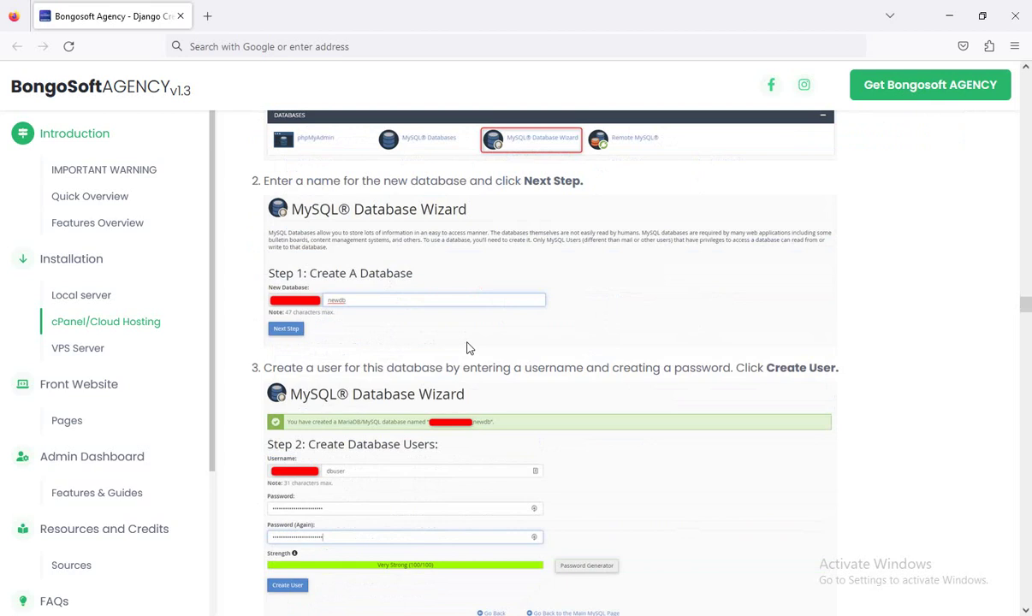
pyautogui.scroll(-10, 394, 402)
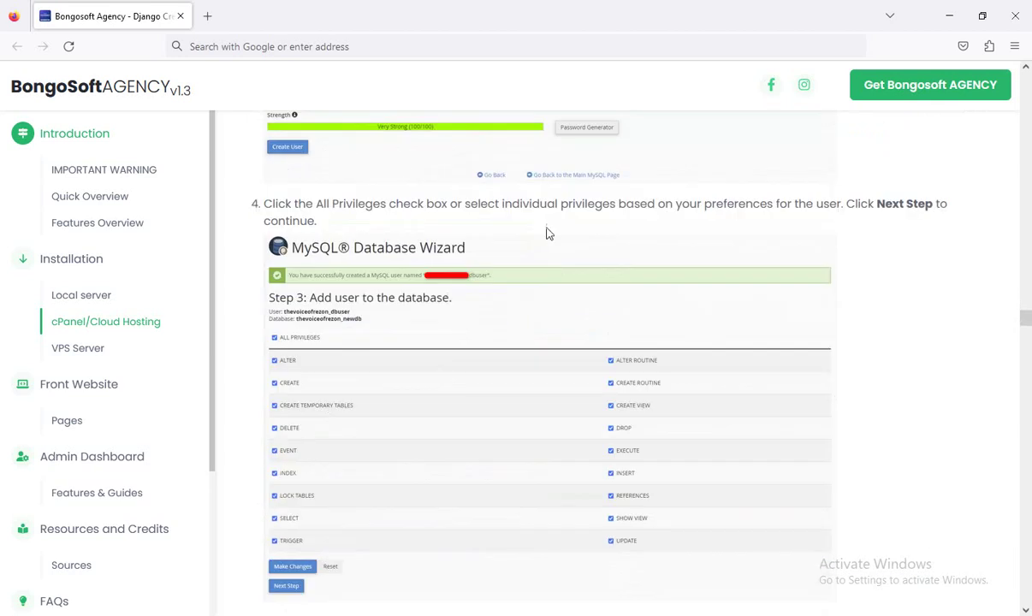
pyautogui.scroll(-3, 385, 385)
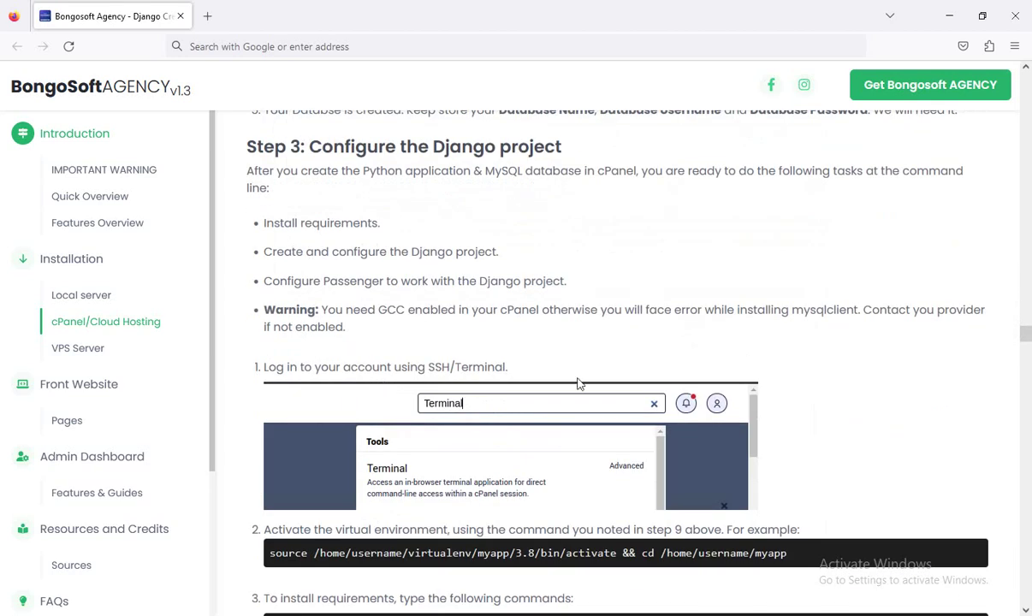
pyautogui.scroll(-6, 425, 383)
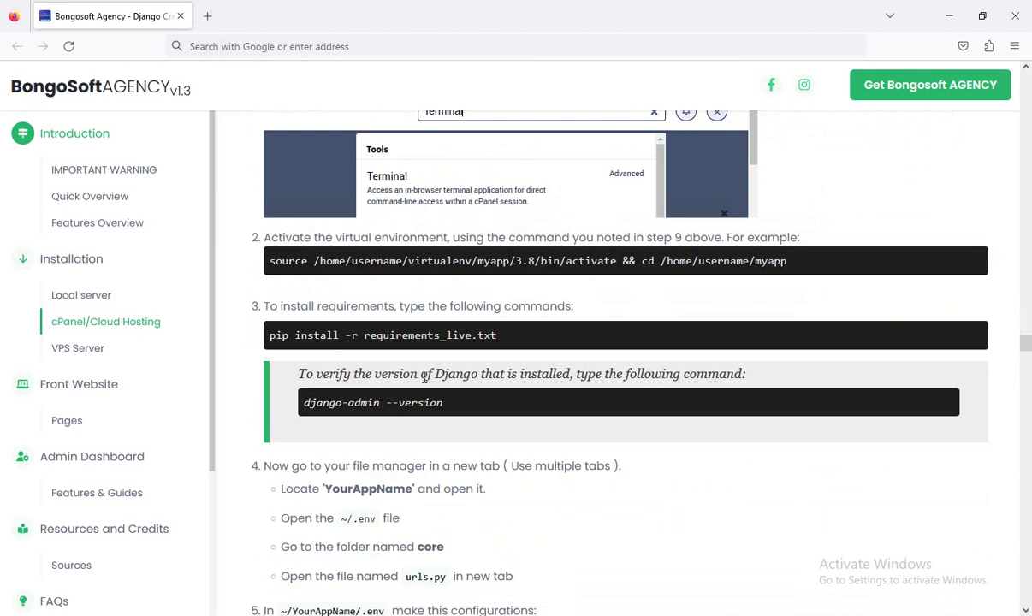
pyautogui.scroll(6, 425, 383)
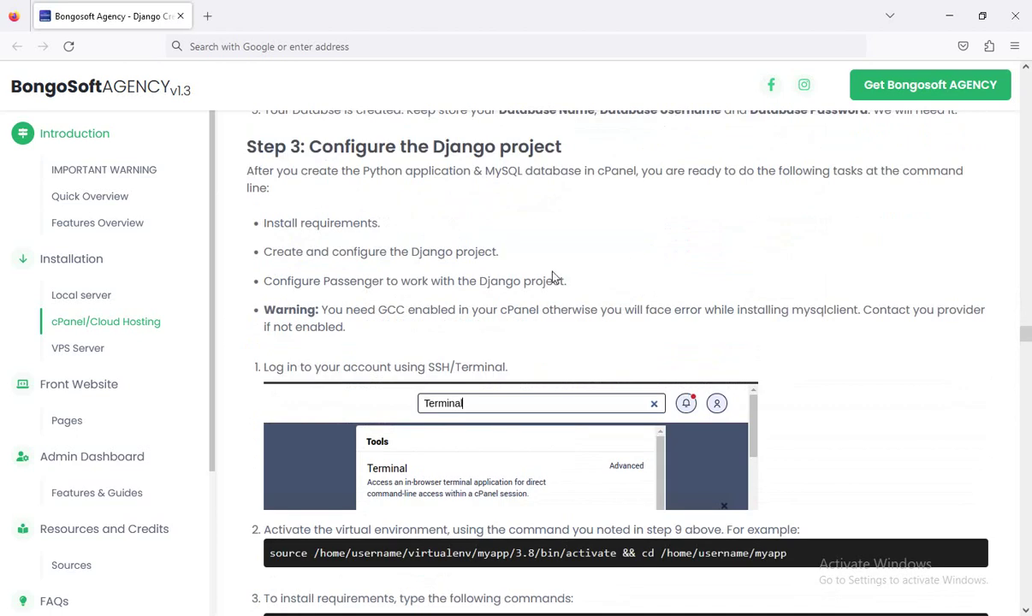
pyautogui.scroll(15, 552, 276)
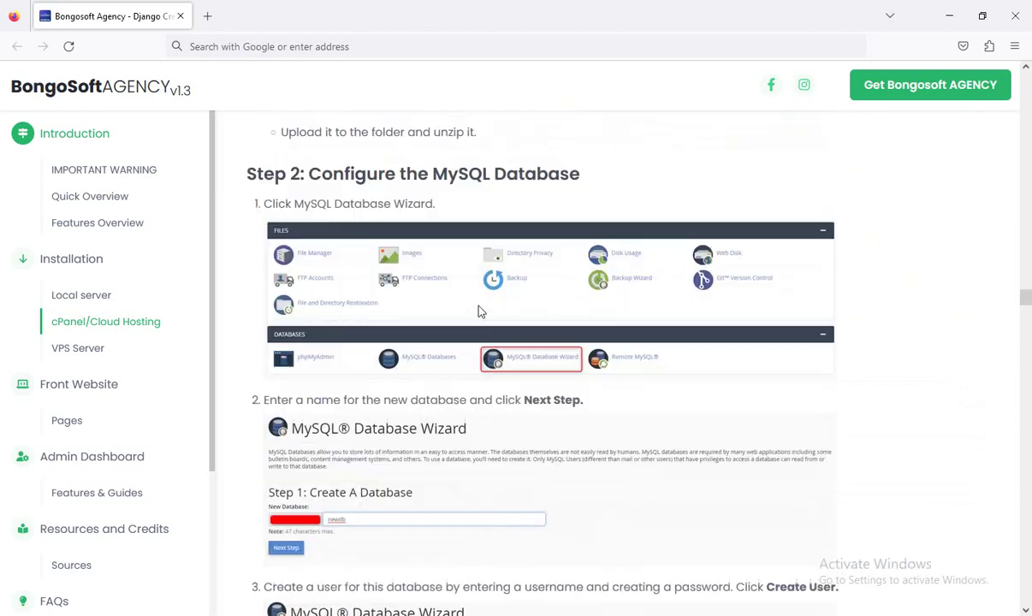
pyautogui.scroll(5, 480, 312)
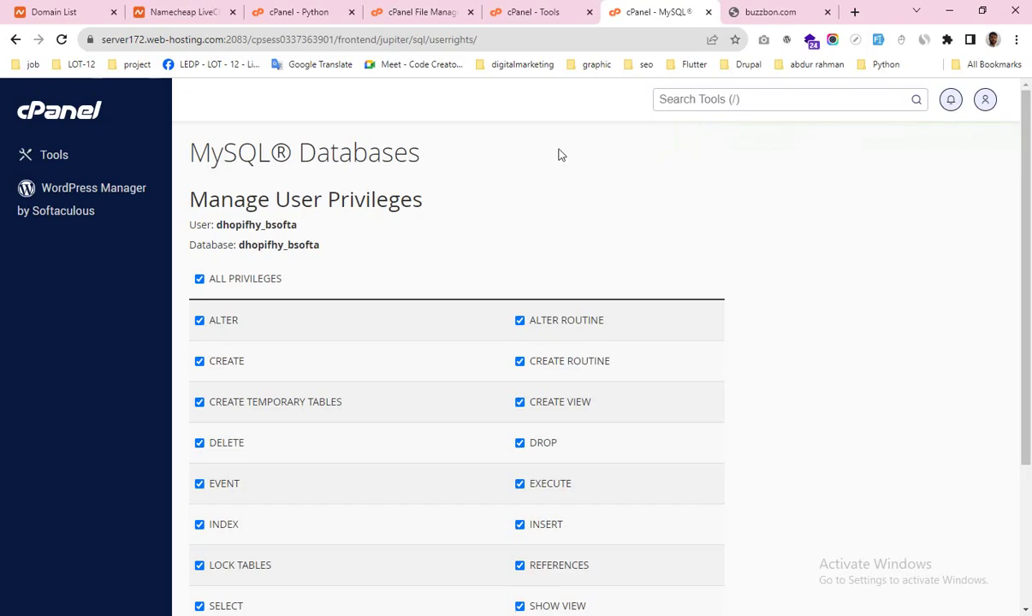
# Step: Open the bsoft folder in File Manager to list public, tmp, passenger_wsgi.py and stderr.log
pyautogui.click(535, 13)
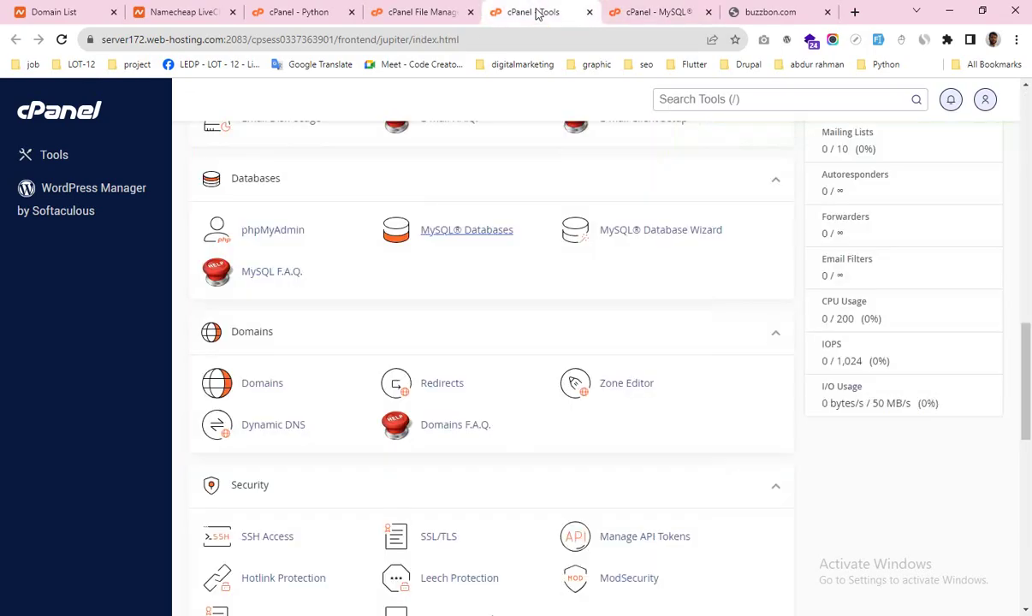
pyautogui.scroll(3, 479, 282)
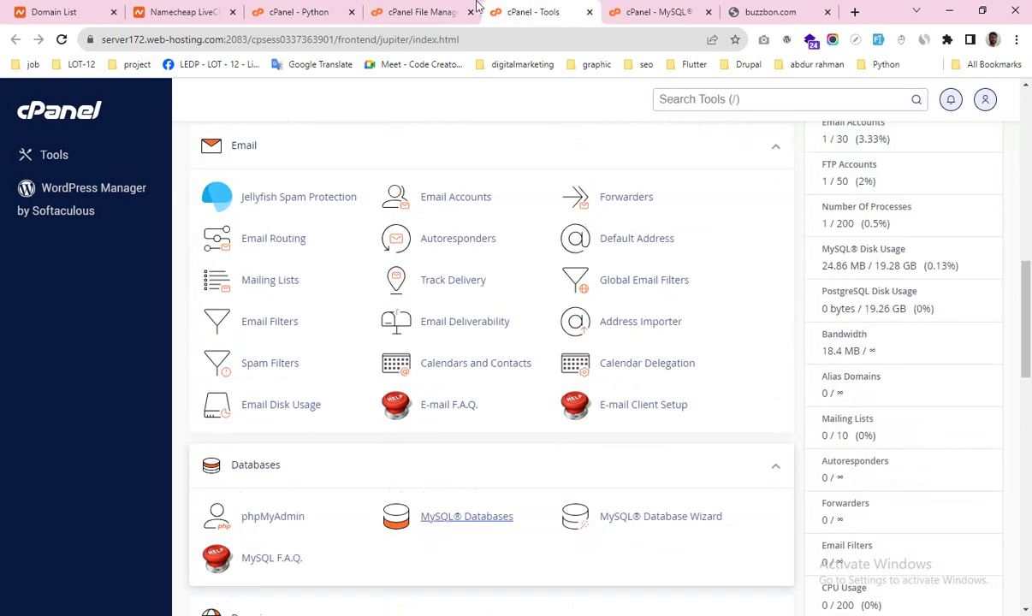
pyautogui.click(416, 12)
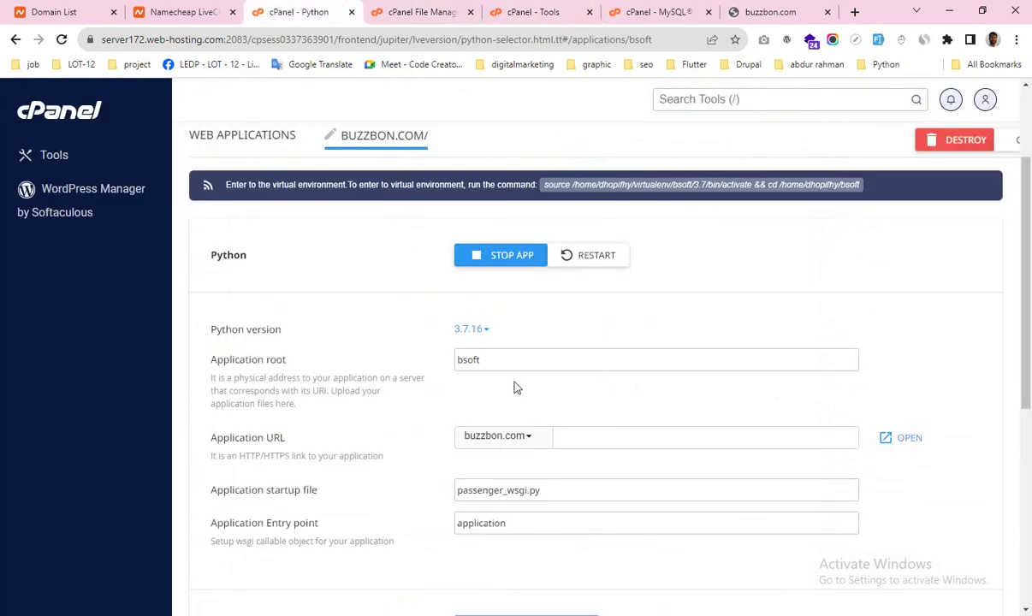
pyautogui.click(419, 12)
pyautogui.click(118, 214)
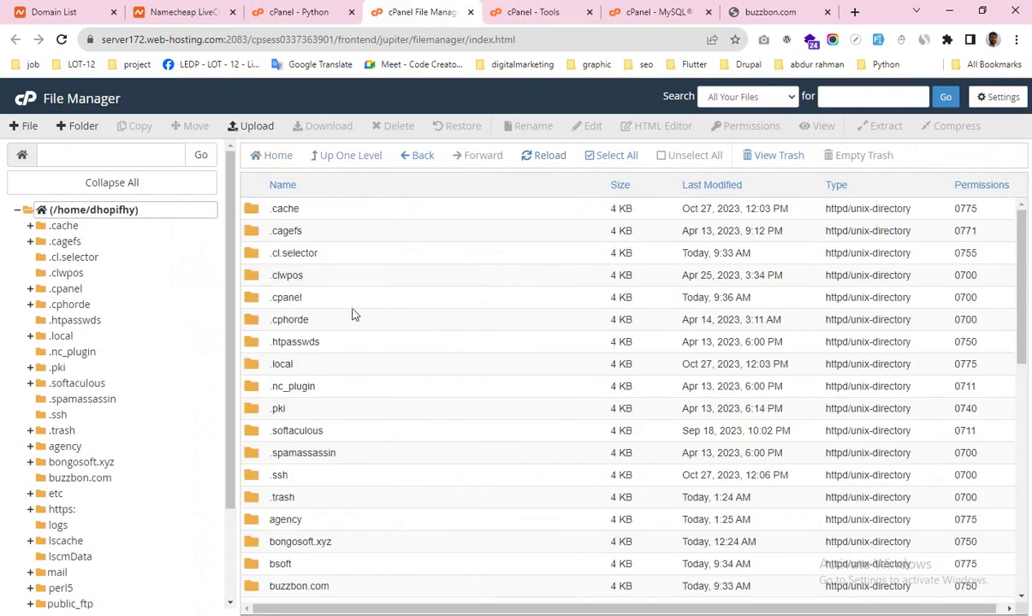
pyautogui.scroll(-3, 330, 366)
pyautogui.scroll(-4, 330, 367)
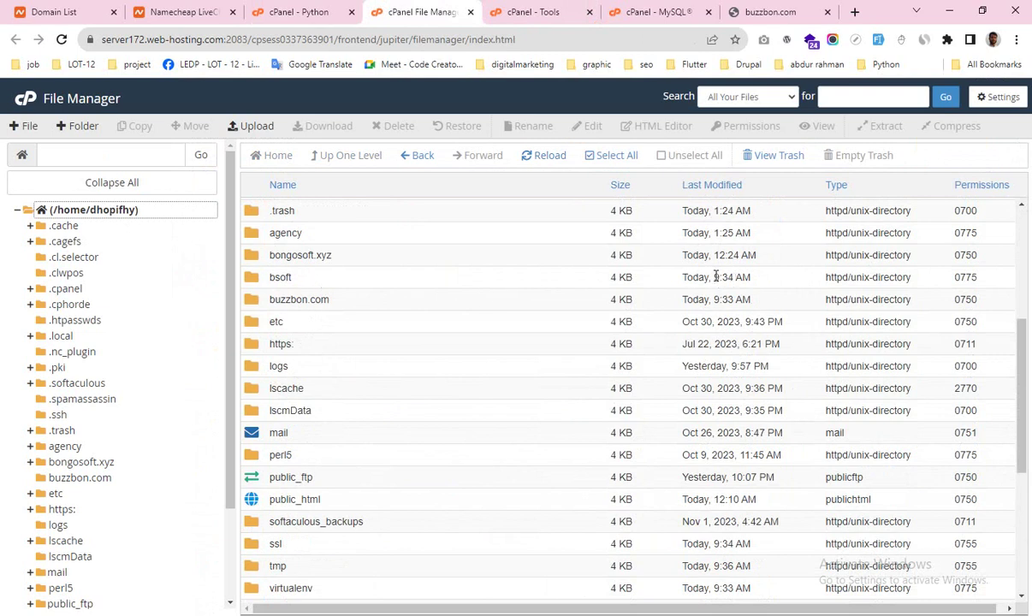
pyautogui.doubleClick(305, 282)
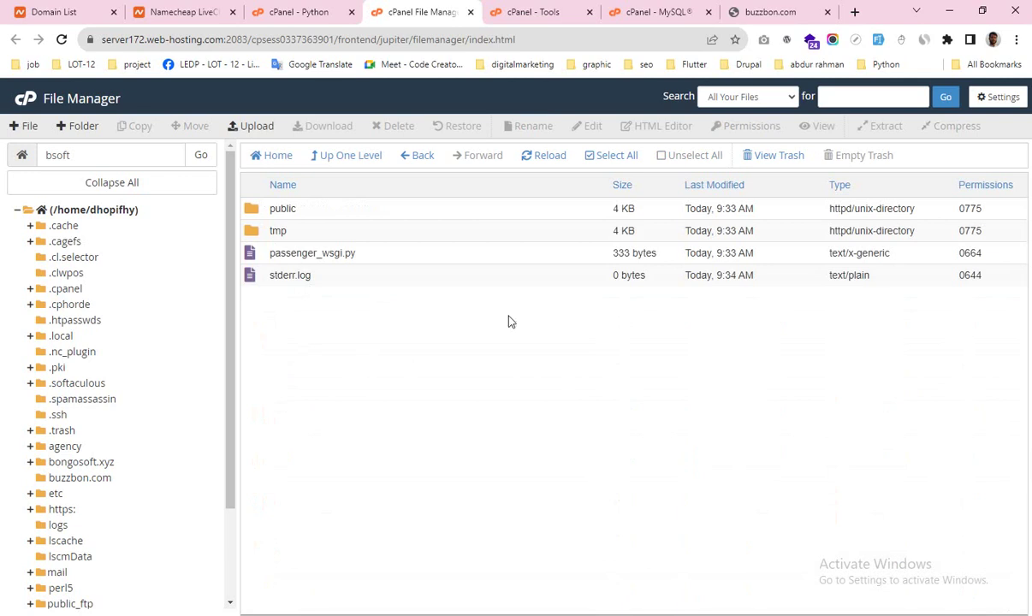
# Step: Upload install.zip (50.37 MB) from the Desktop into /home/dhopifhy/bsoft
pyautogui.click(246, 128)
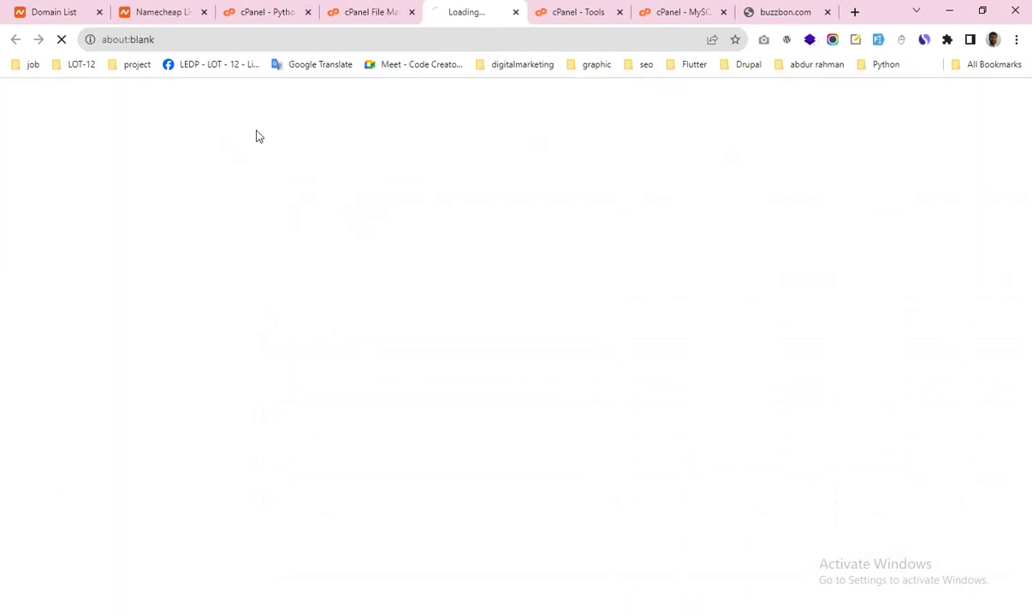
pyautogui.click(519, 330)
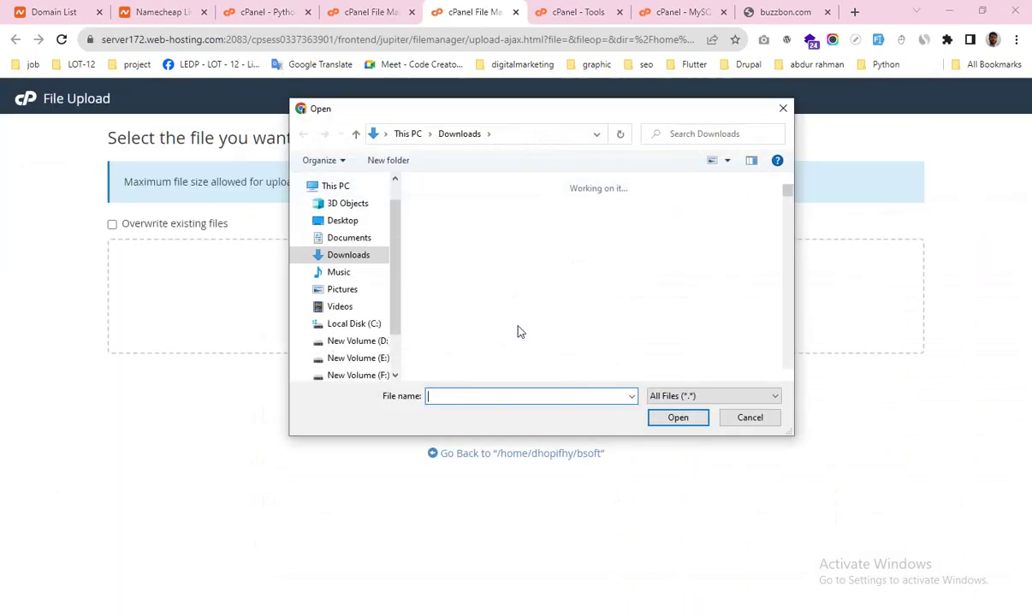
pyautogui.click(343, 222)
pyautogui.scroll(-5, 640, 214)
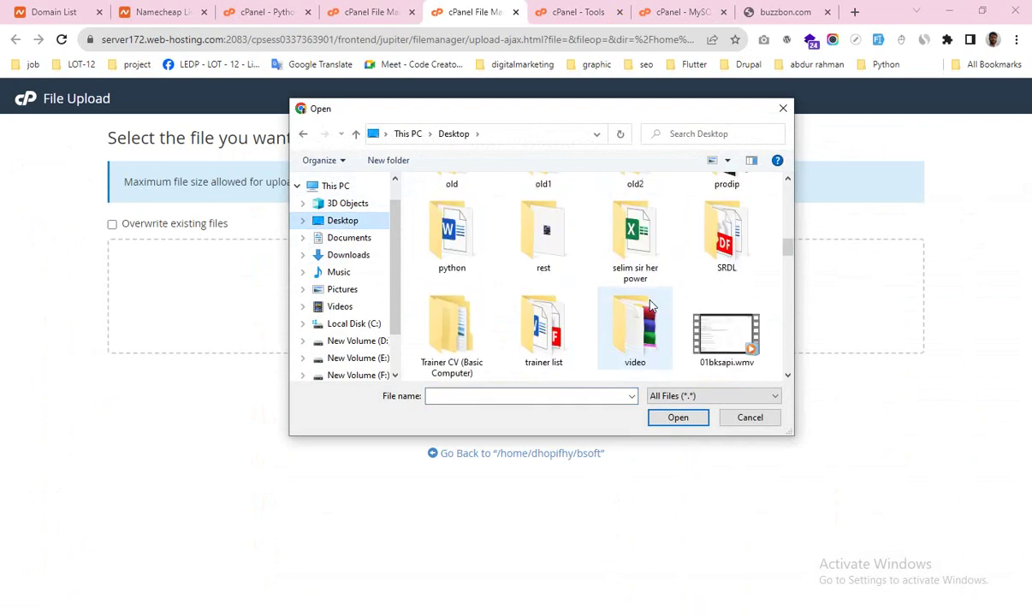
pyautogui.scroll(-5, 650, 305)
pyautogui.scroll(4, 651, 306)
pyautogui.scroll(-2, 651, 306)
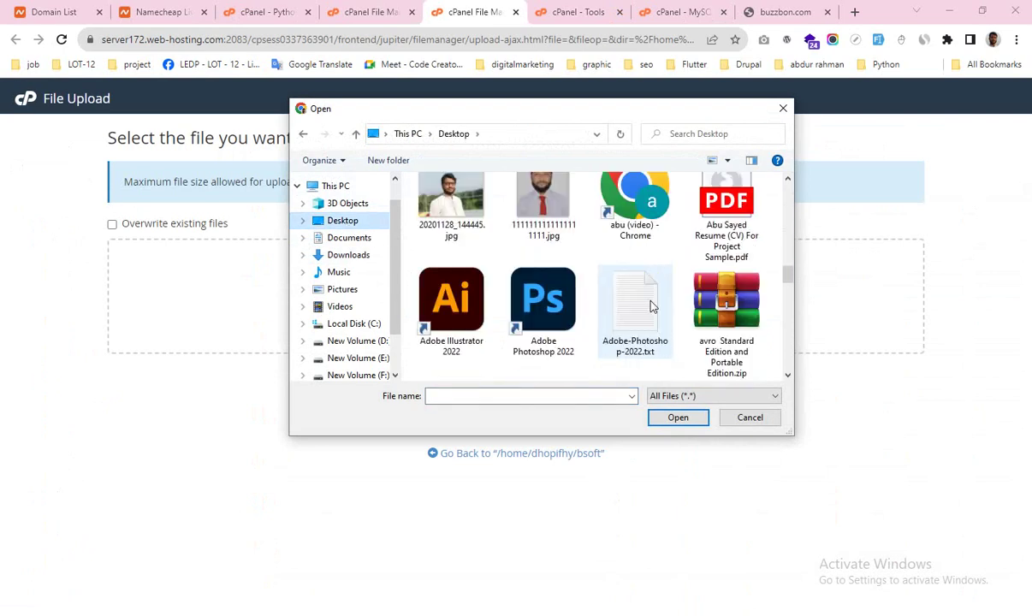
pyautogui.scroll(-10, 650, 306)
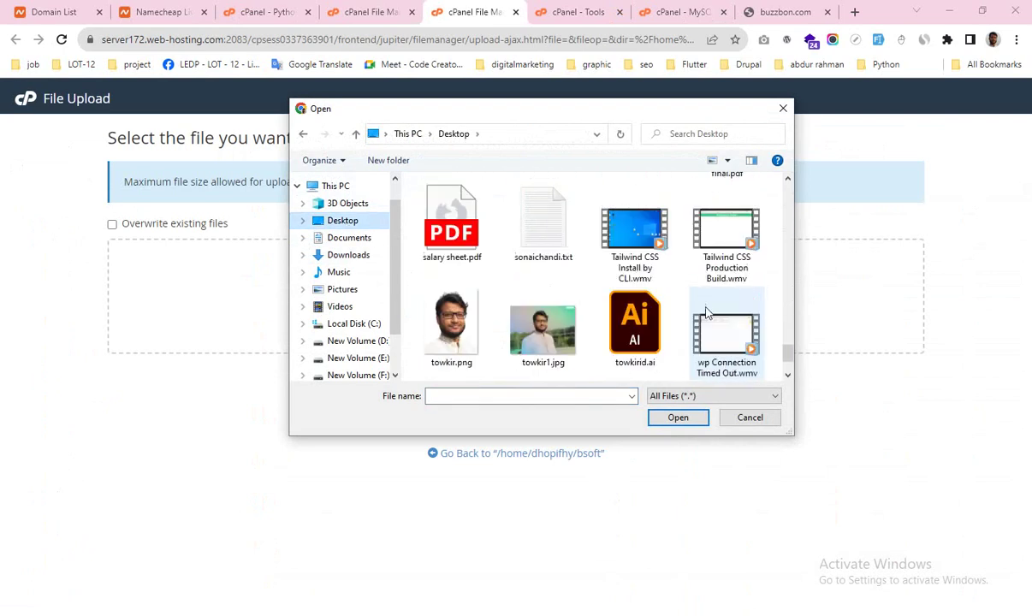
pyautogui.scroll(-2, 706, 313)
pyautogui.scroll(4, 706, 314)
pyautogui.scroll(-1, 707, 313)
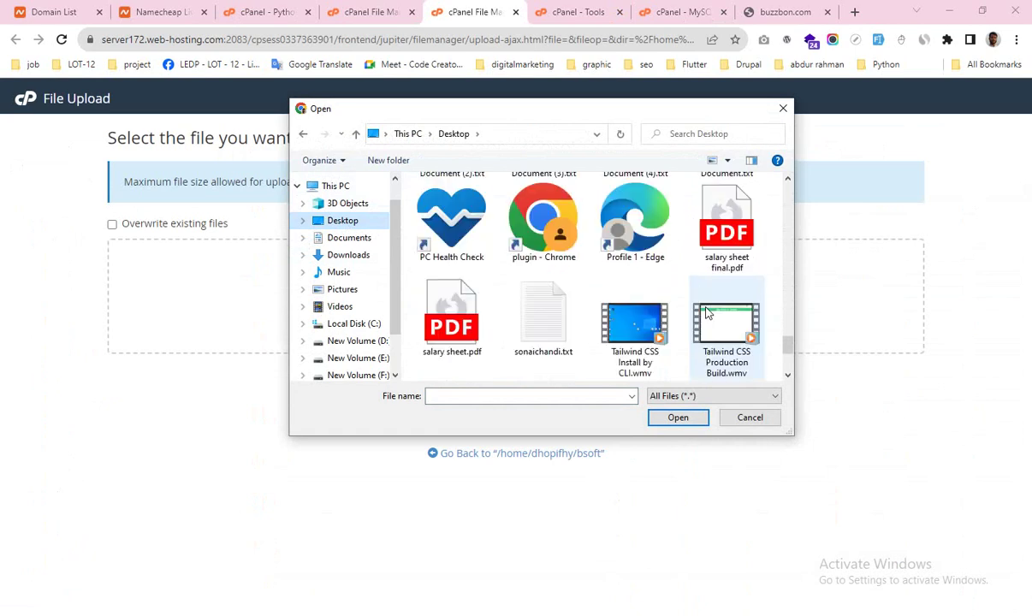
pyautogui.scroll(6, 707, 313)
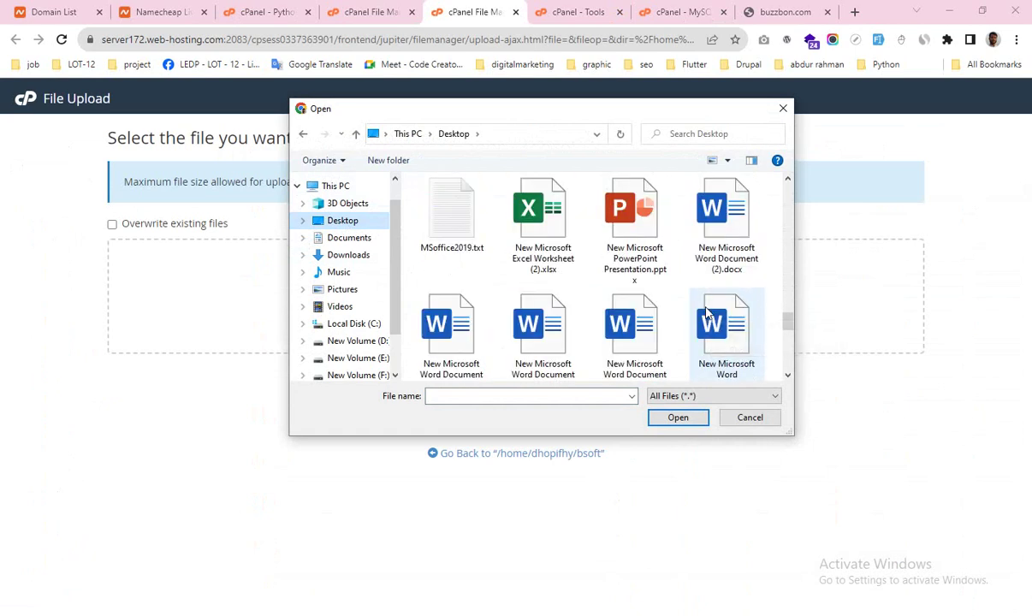
pyautogui.scroll(1, 707, 313)
pyautogui.click(719, 210)
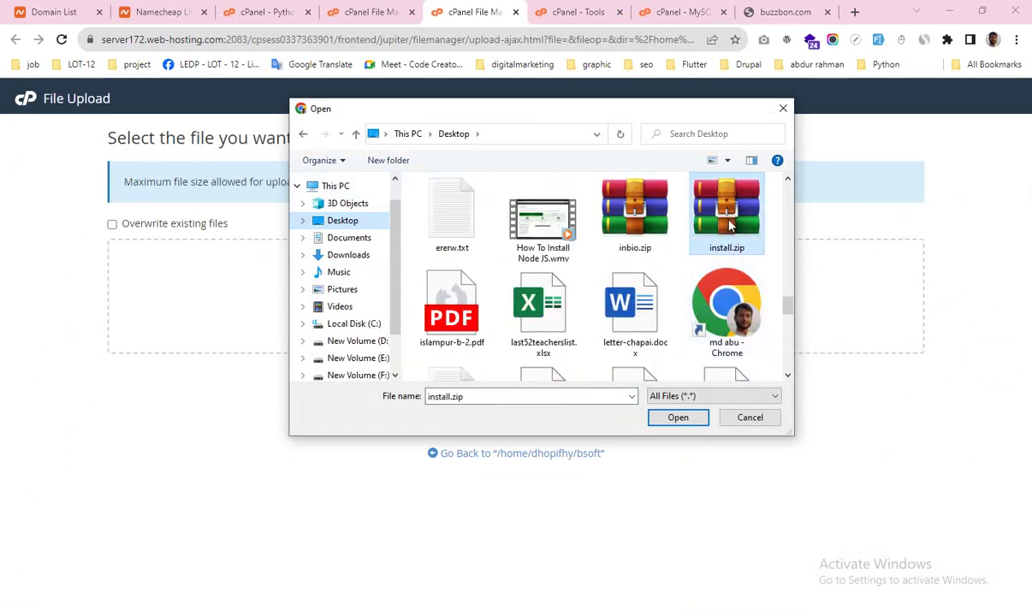
pyautogui.click(672, 418)
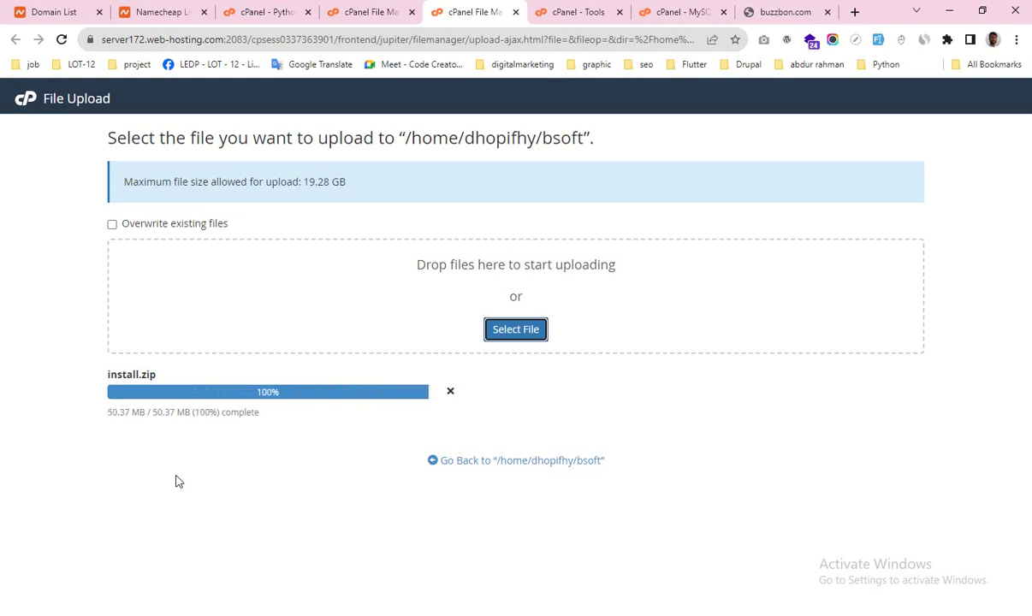
# Step: Extract install.zip into /bsoft from the bsoft folder listing
pyautogui.click(515, 463)
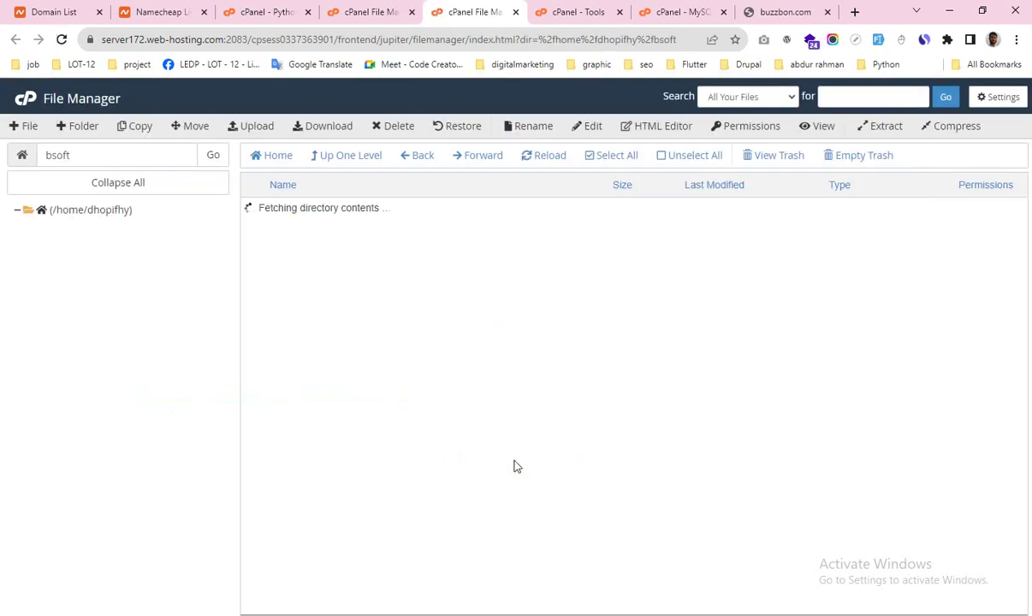
pyautogui.click(330, 252)
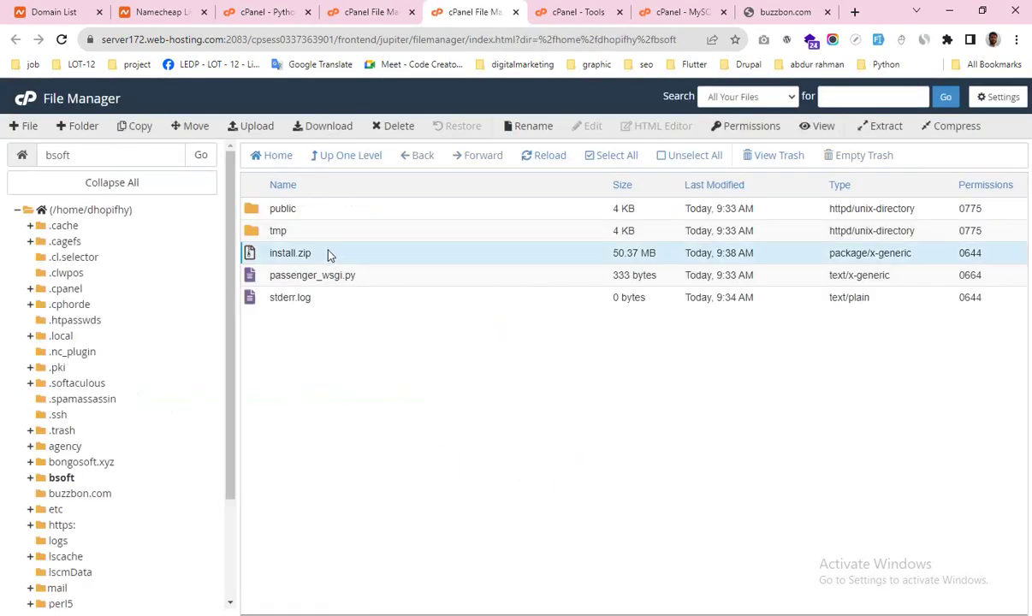
pyautogui.rightClick(330, 253)
pyautogui.click(368, 409)
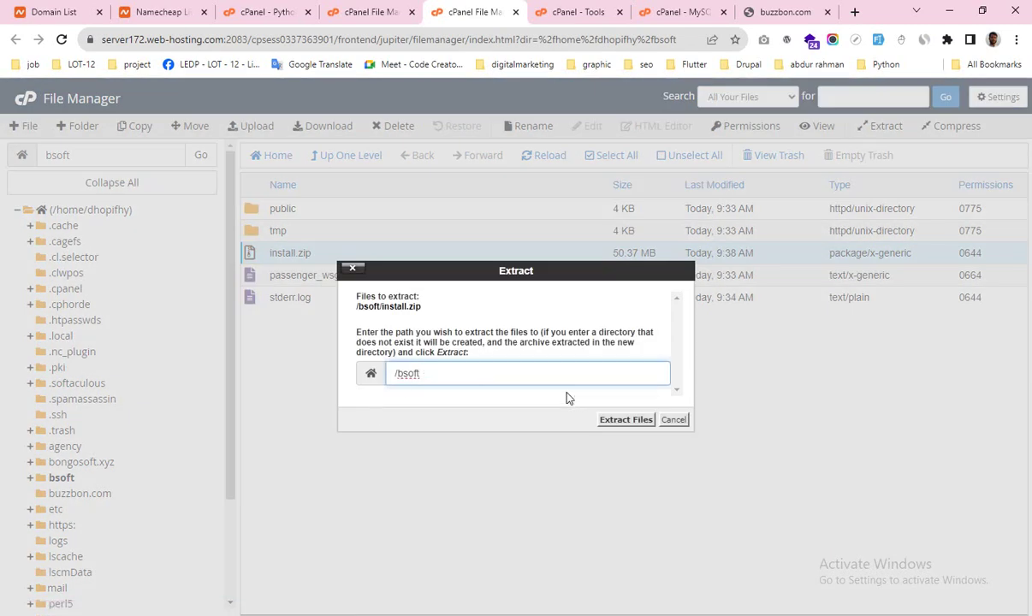
pyautogui.click(629, 420)
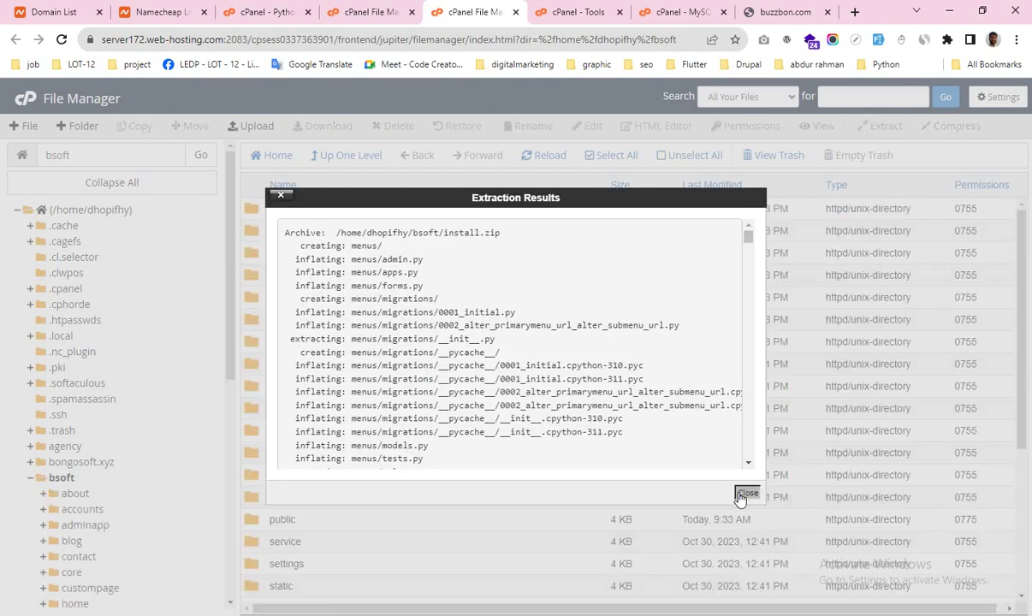
pyautogui.click(746, 495)
# Step: Permanently delete install.zip, skipping the trash, and reload the bsoft listing
pyautogui.scroll(-3, 316, 381)
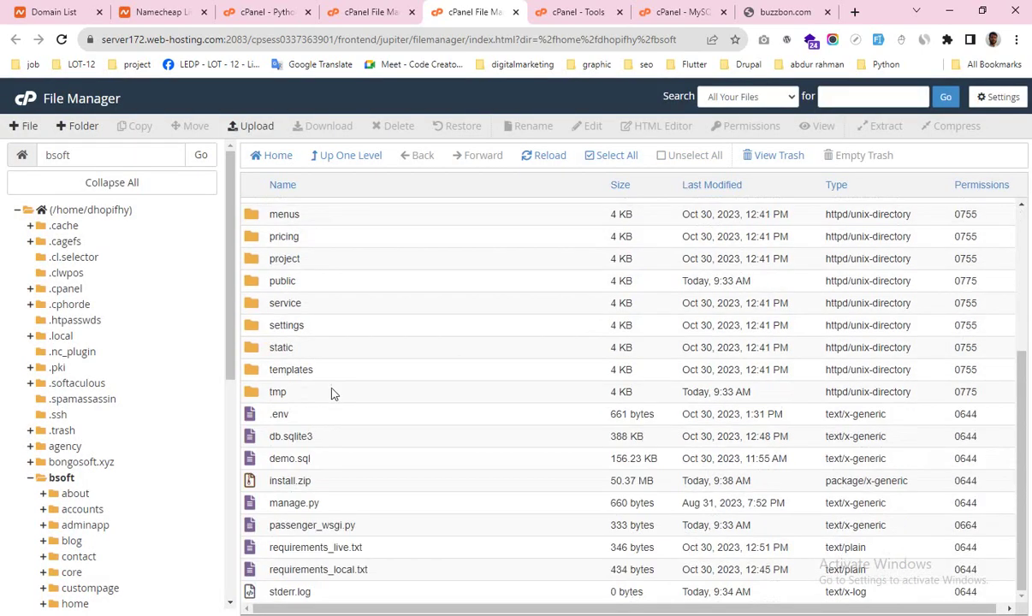
pyautogui.click(295, 481)
pyautogui.click(399, 127)
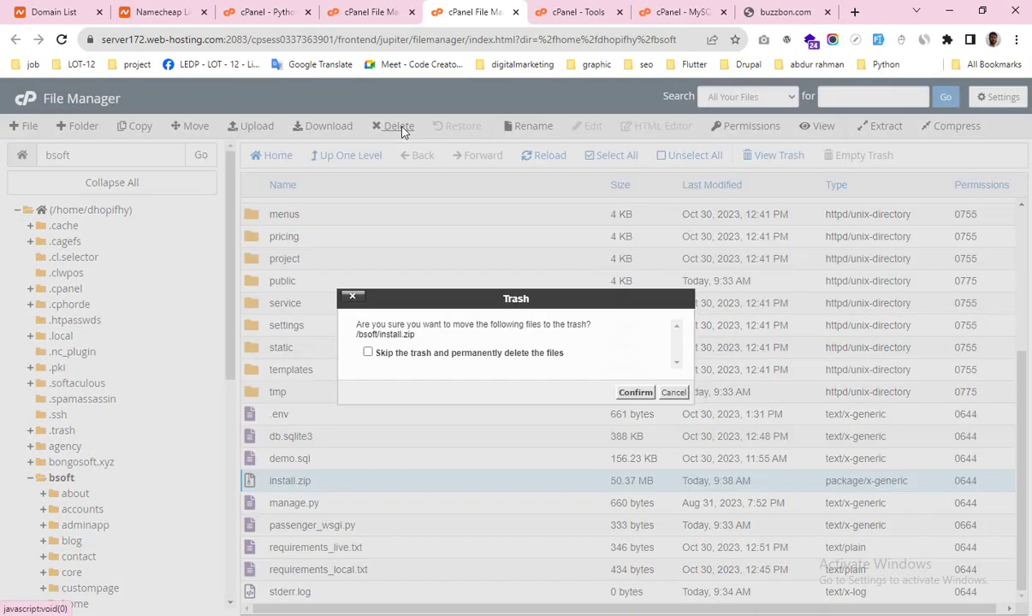
pyautogui.click(368, 354)
pyautogui.click(634, 392)
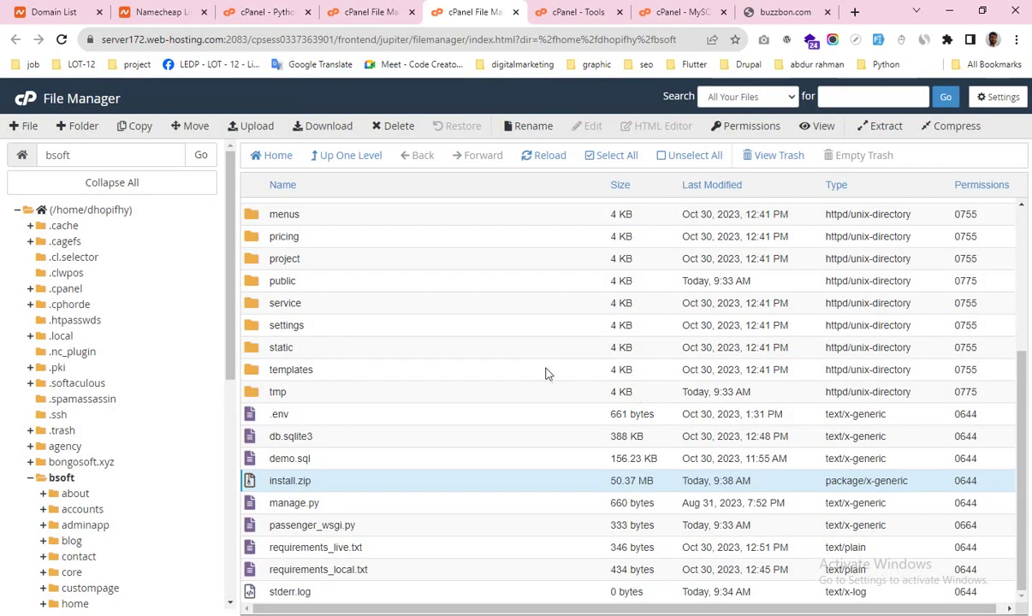
pyautogui.click(526, 155)
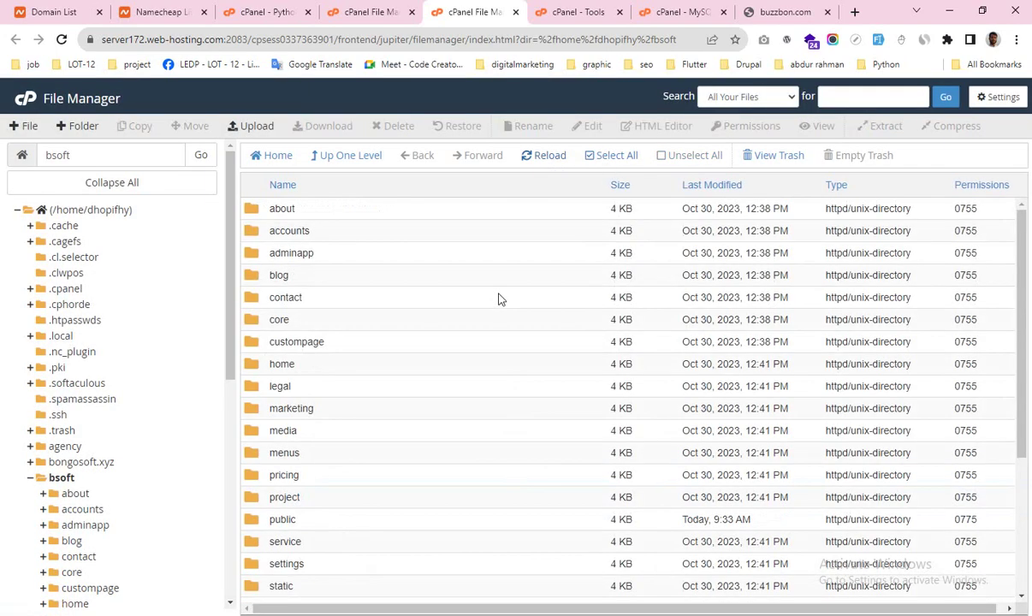
pyautogui.hotkey('alt', 'Tab')
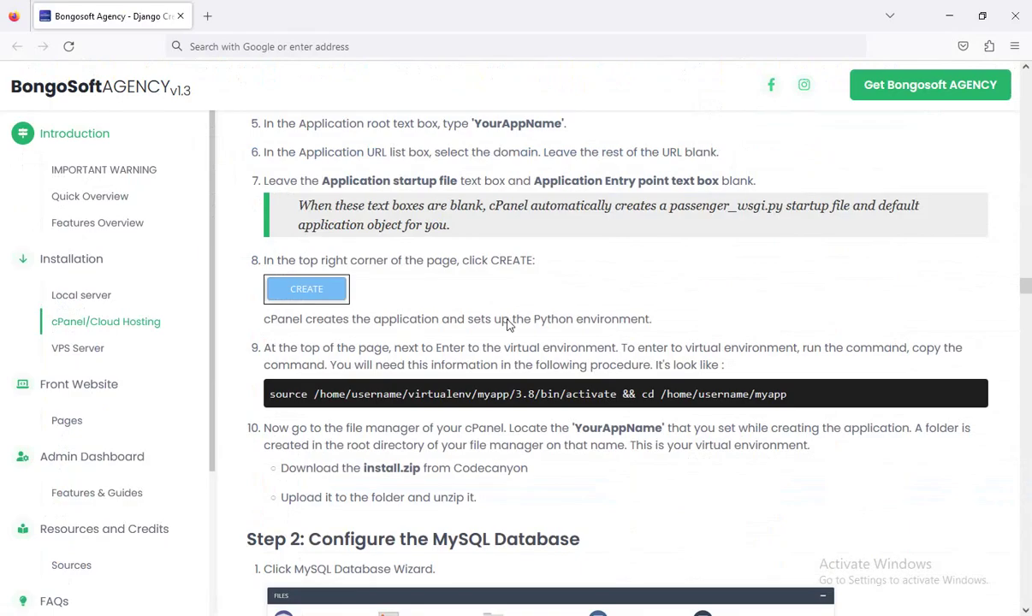
pyautogui.scroll(-5, 511, 344)
pyautogui.scroll(-9, 408, 324)
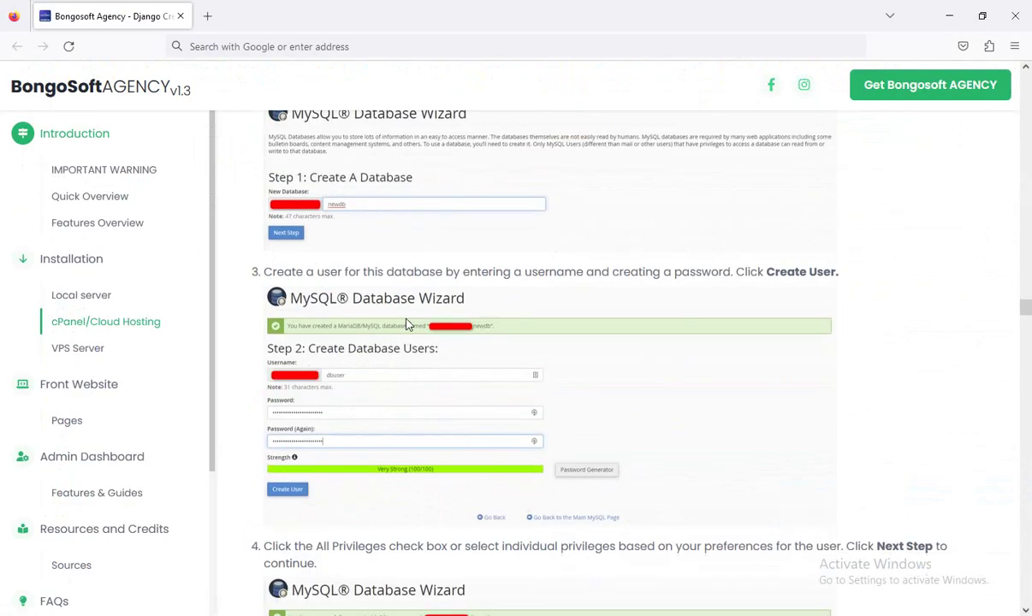
pyautogui.scroll(-5, 407, 324)
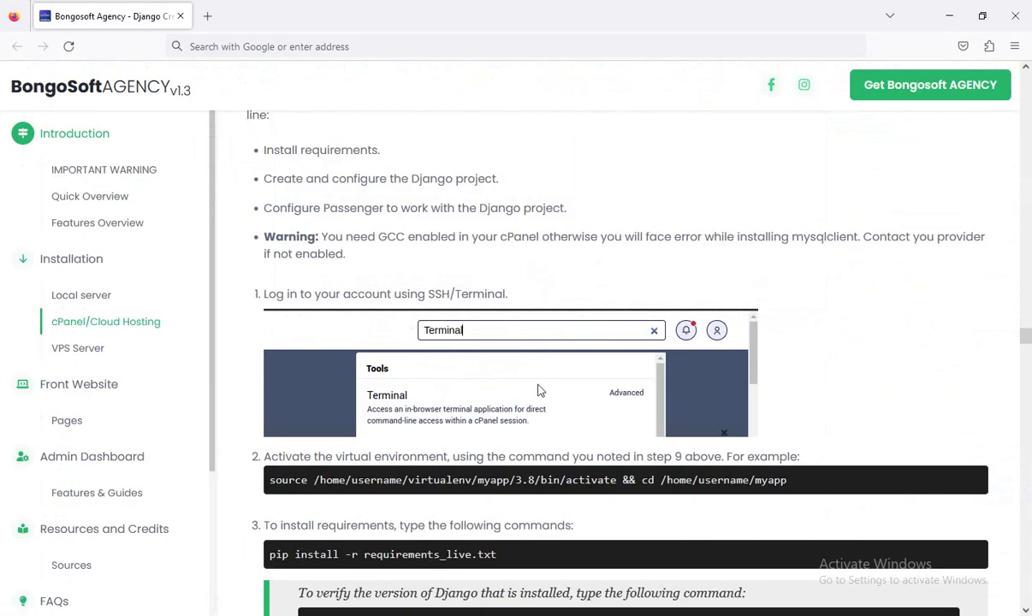
pyautogui.scroll(-5, 451, 368)
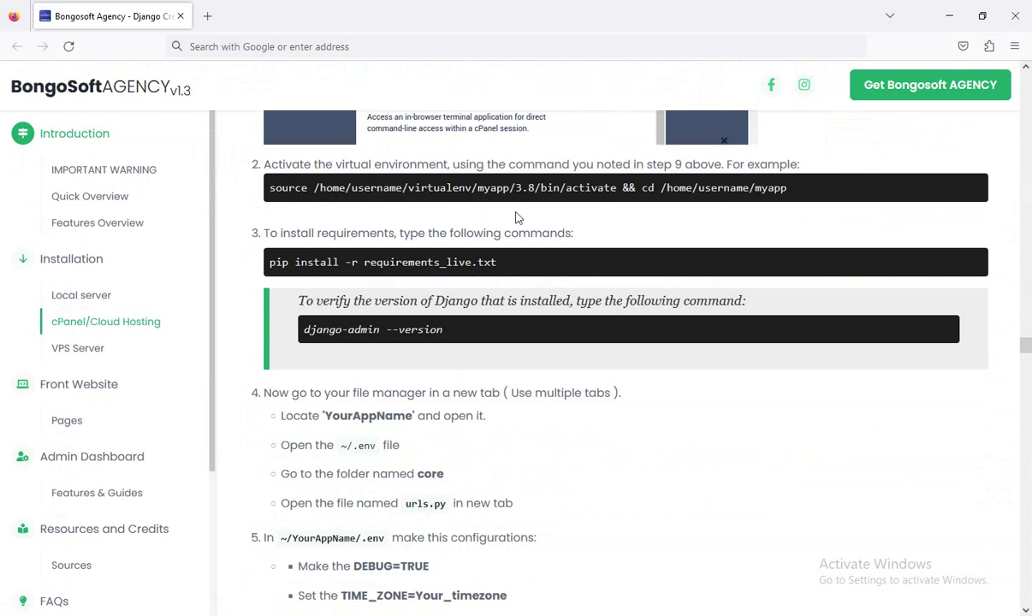
pyautogui.hotkey('alt', 'Tab')
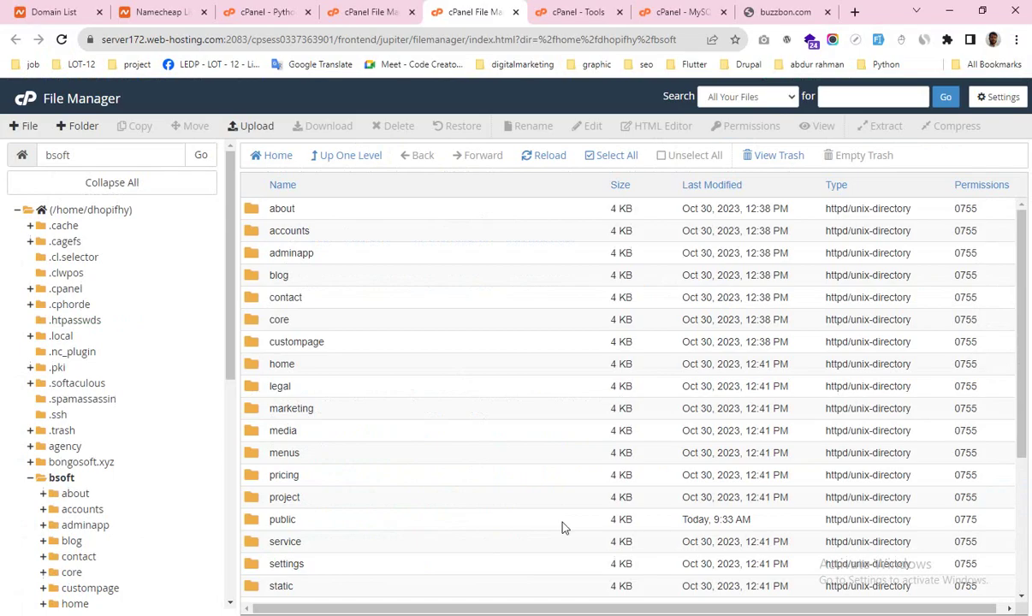
# Step: Stop the buzzbon.com Python app in Setup Python App
pyautogui.click(365, 8)
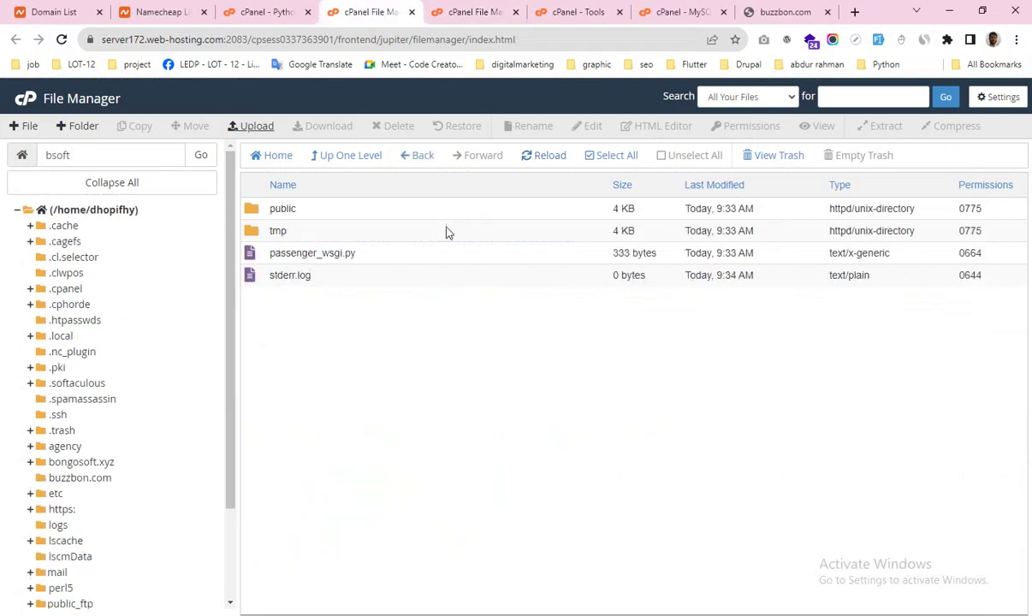
pyautogui.click(276, 12)
pyautogui.scroll(-1, 576, 354)
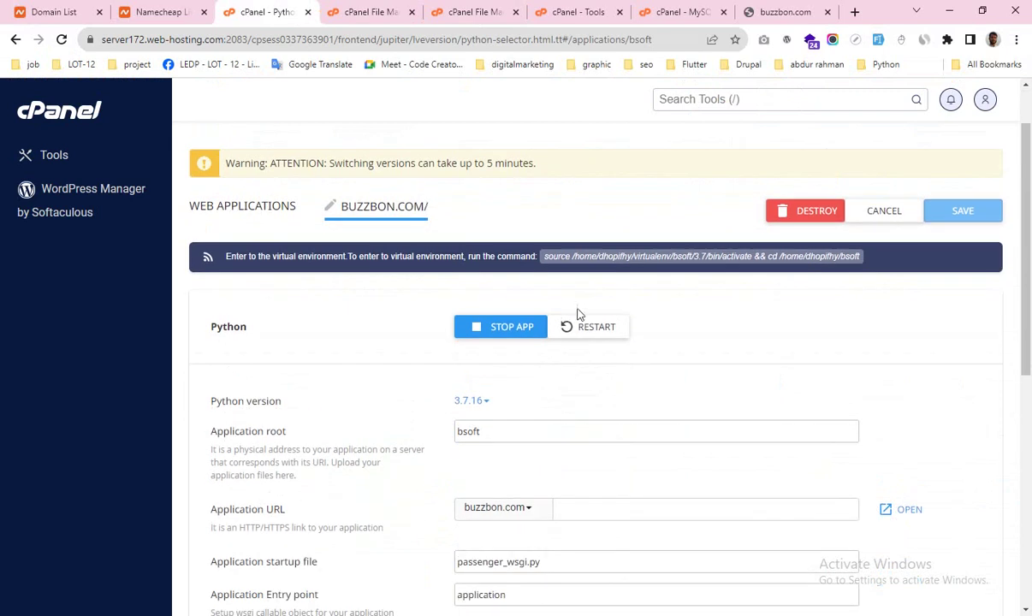
pyautogui.click(505, 329)
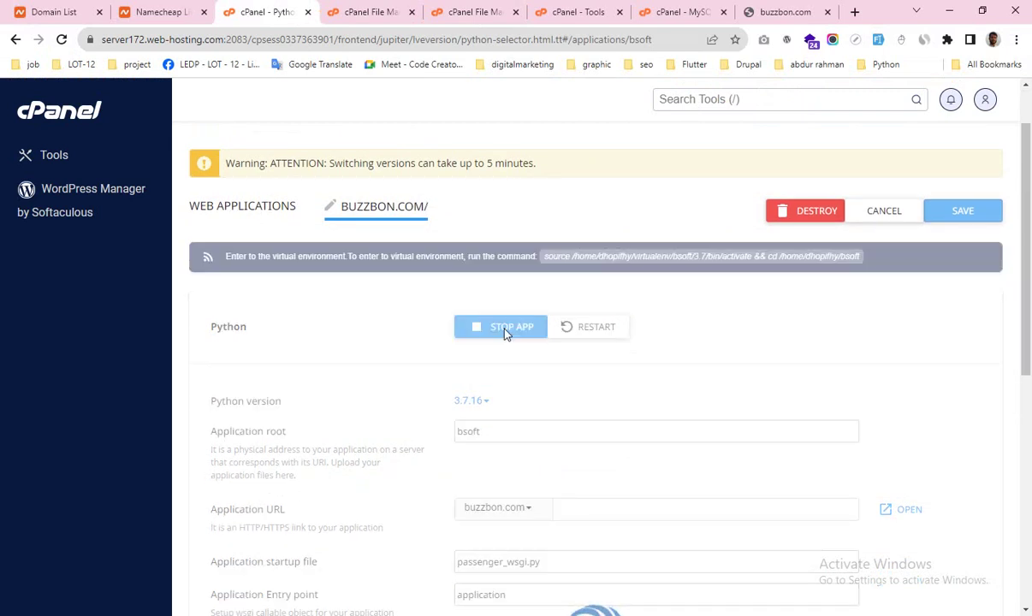
# Step: Open cPanel's Terminal in a new tab by searching tools for 'ter'
pyautogui.middleClick(62, 116)
pyautogui.click(330, 12)
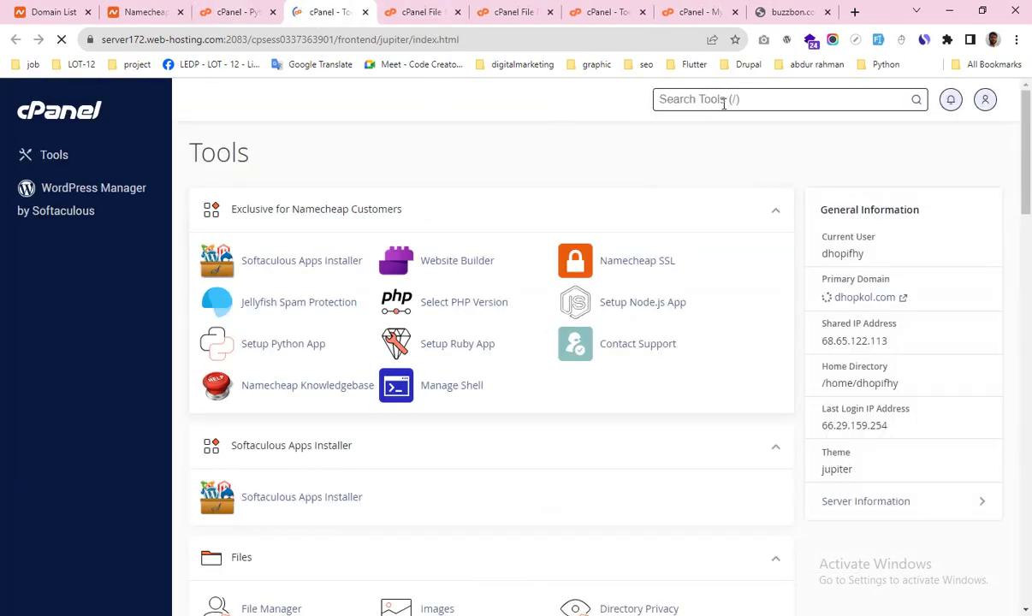
pyautogui.click(723, 100)
pyautogui.write('ter')
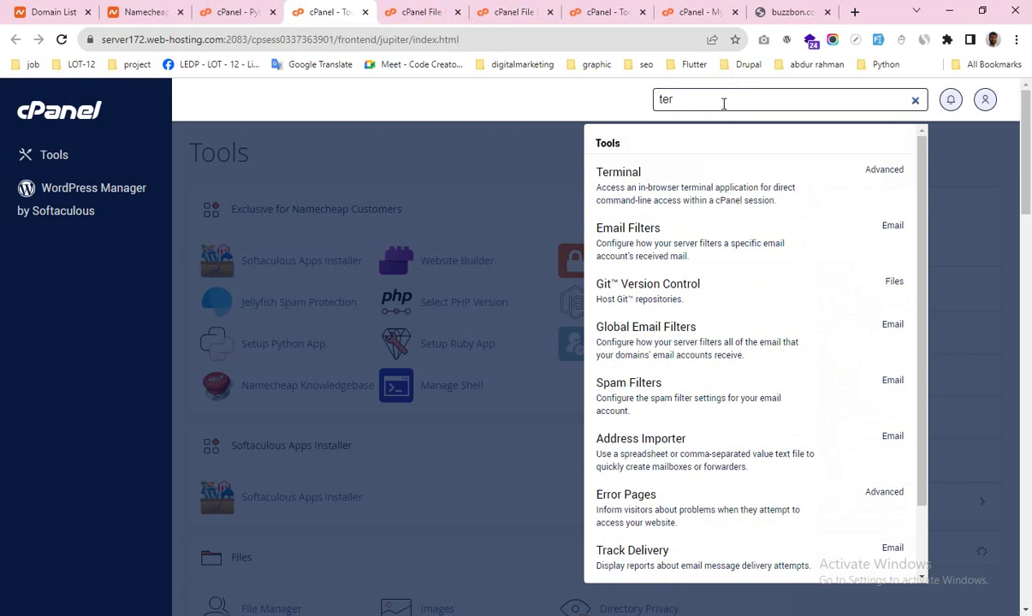
pyautogui.click(655, 189)
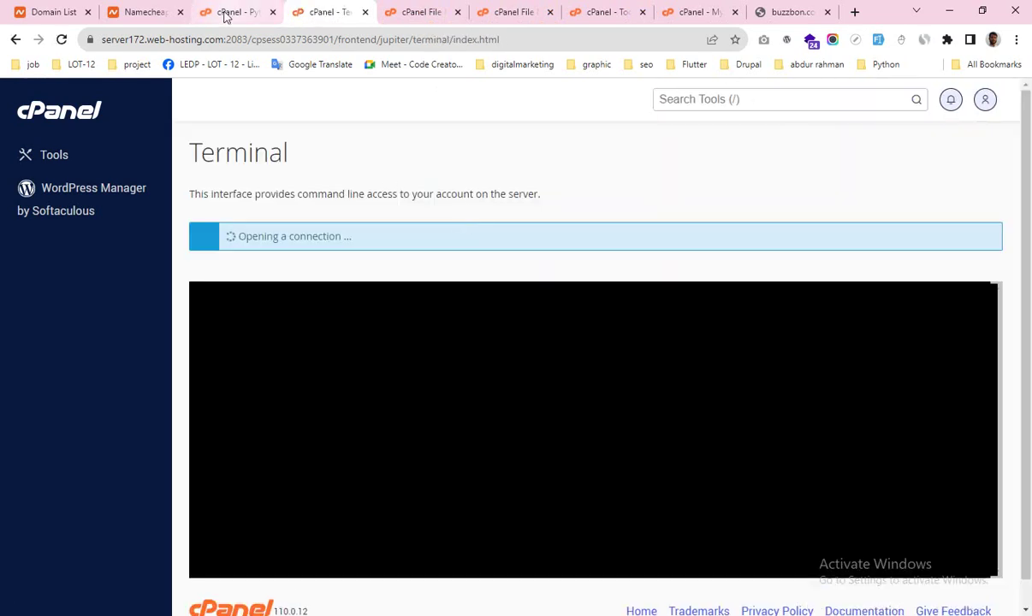
# Step: Copy the bsoft virtual environment activation command and run it in the Terminal
pyautogui.click(226, 13)
pyautogui.click(545, 258)
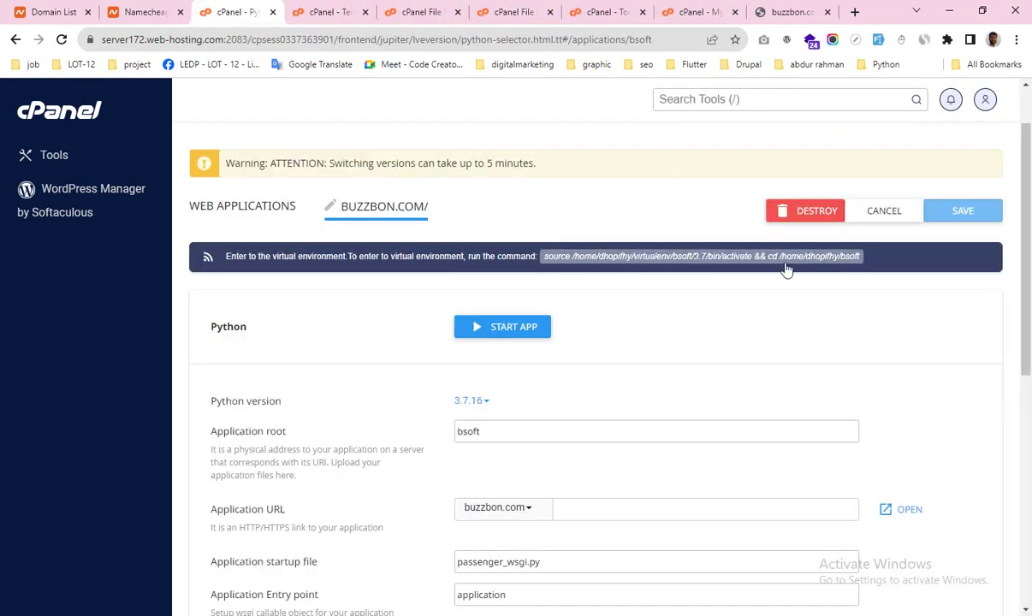
pyautogui.click(722, 266)
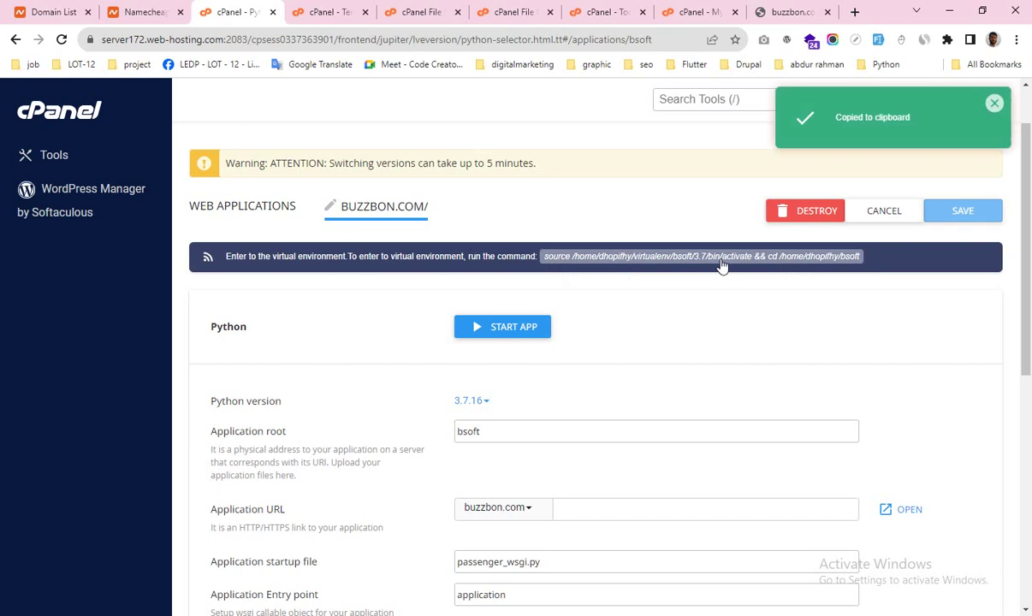
pyautogui.click(330, 14)
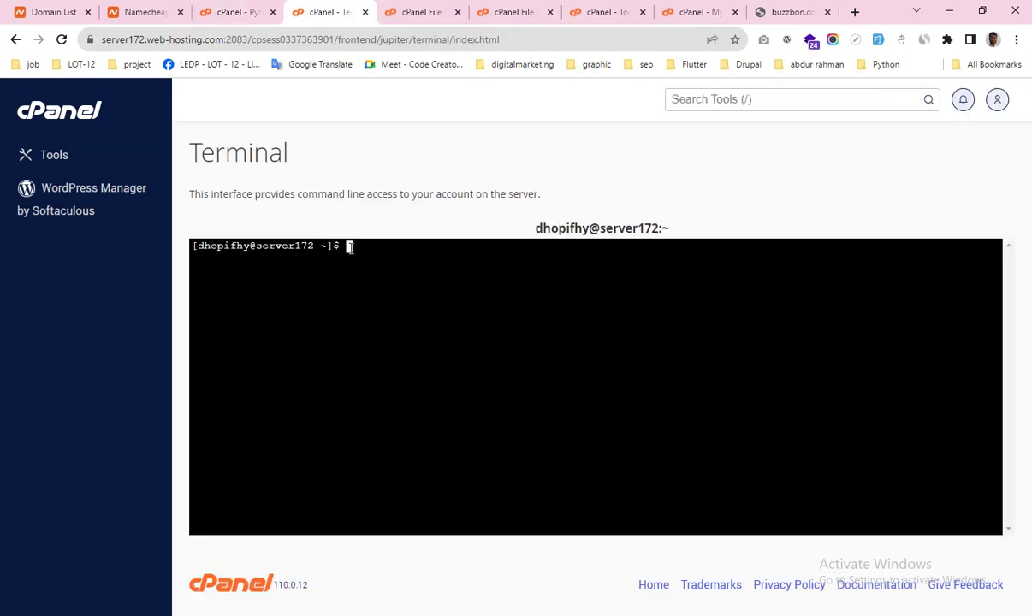
pyautogui.rightClick(348, 246)
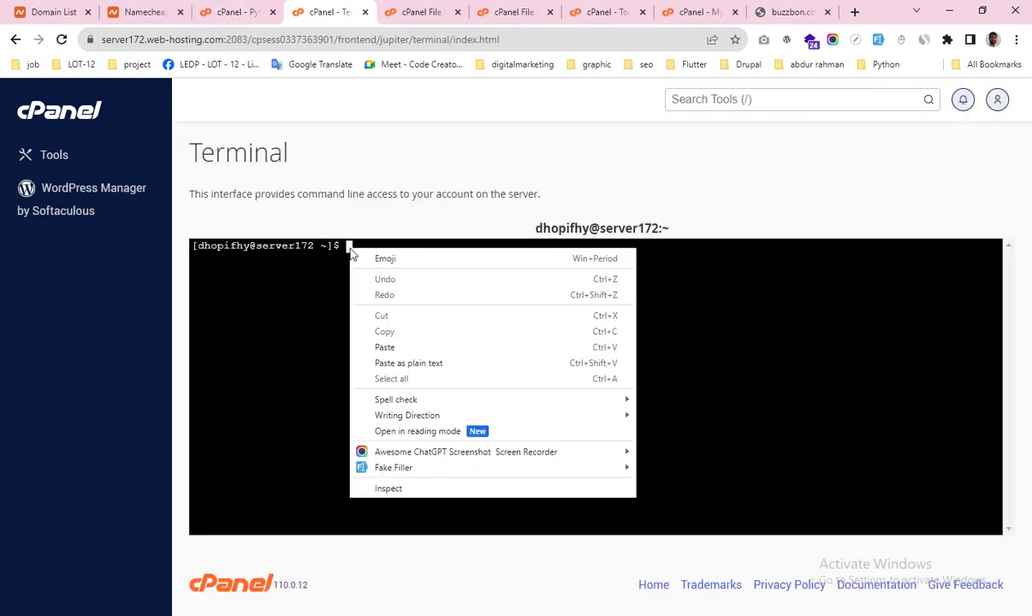
pyautogui.click(384, 348)
pyautogui.press('Return')
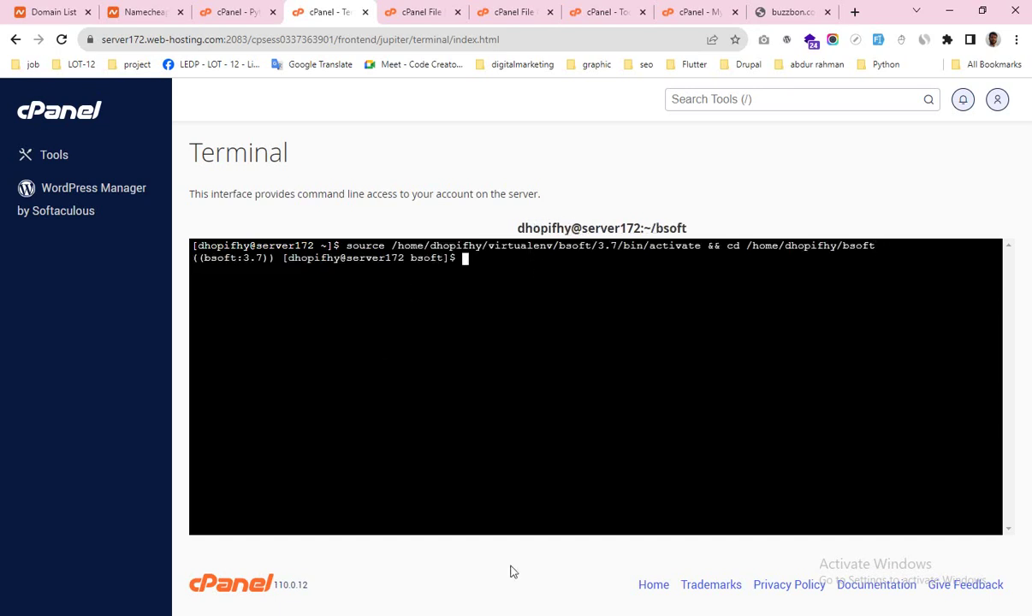
# Step: Run 'pip install -r requirements_live.txt' from the guide, installing Django 3.2.20 and other packages
pyautogui.hotkey('alt', 'Tab')
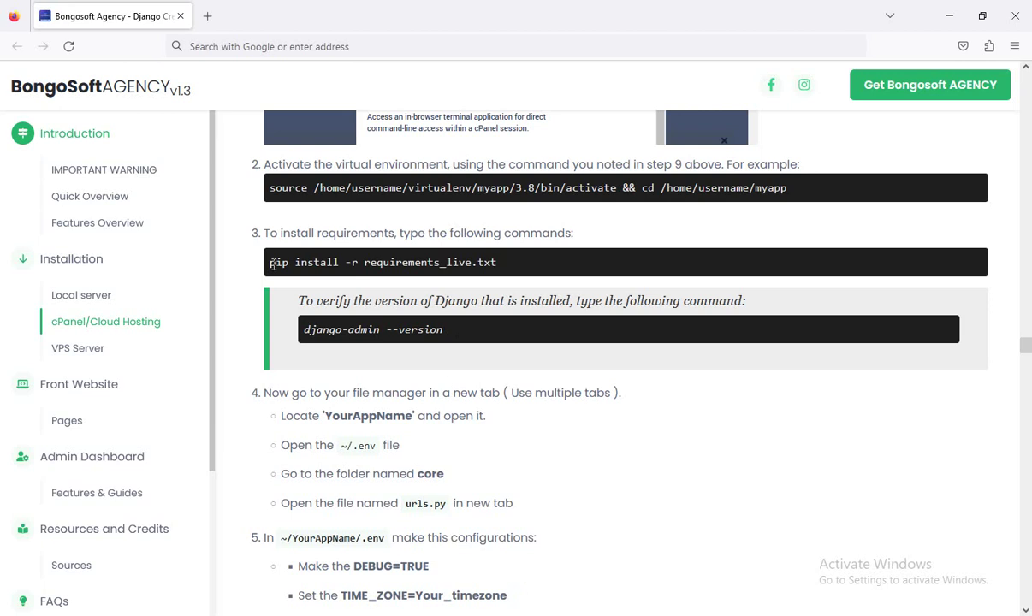
pyautogui.moveTo(271, 264); pyautogui.dragTo(497, 264)
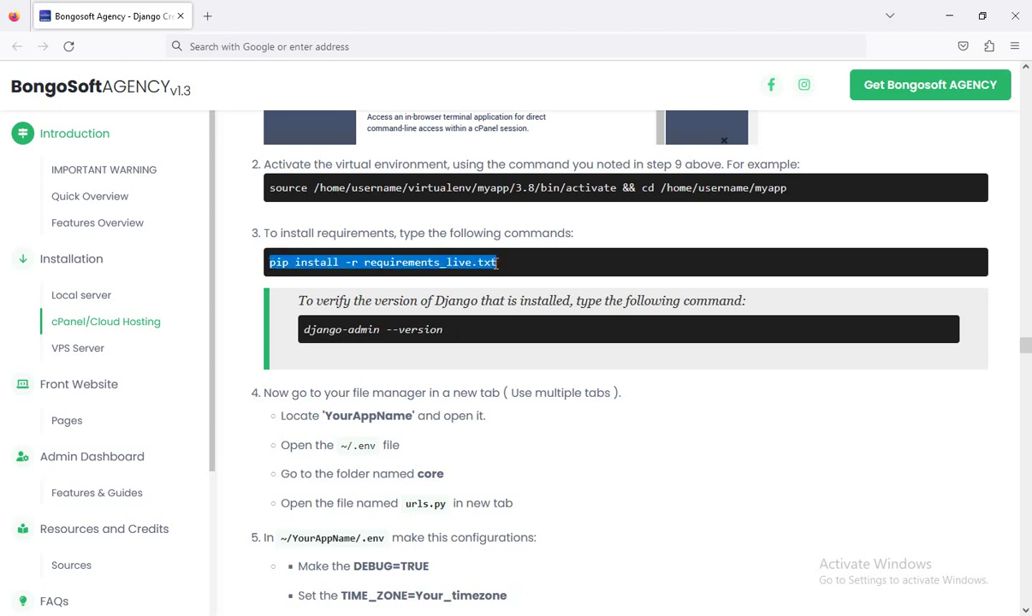
pyautogui.rightClick(415, 243)
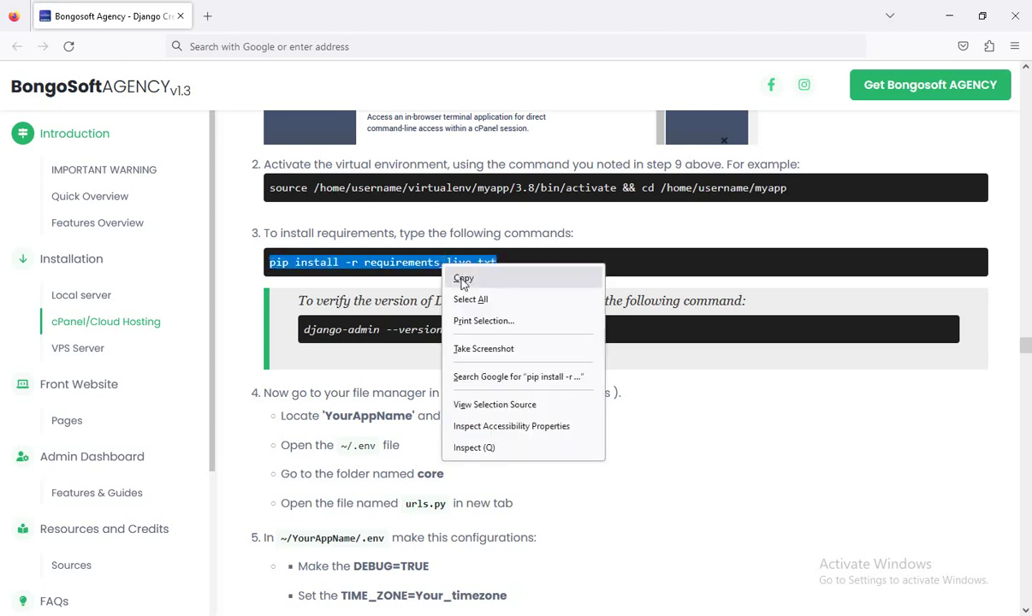
pyautogui.click(435, 262)
pyautogui.hotkey('alt', 'Tab')
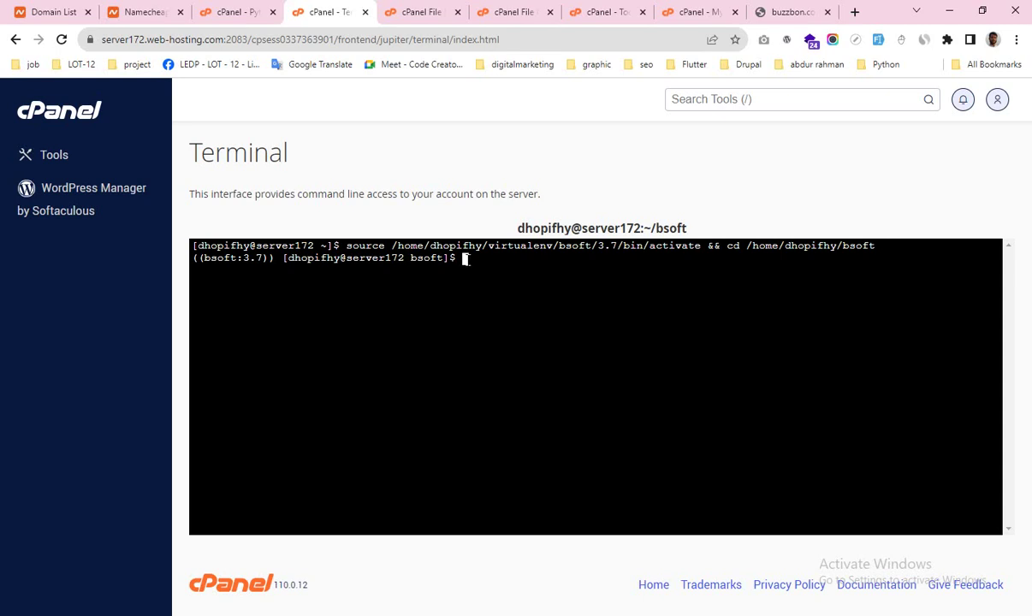
pyautogui.rightClick(464, 259)
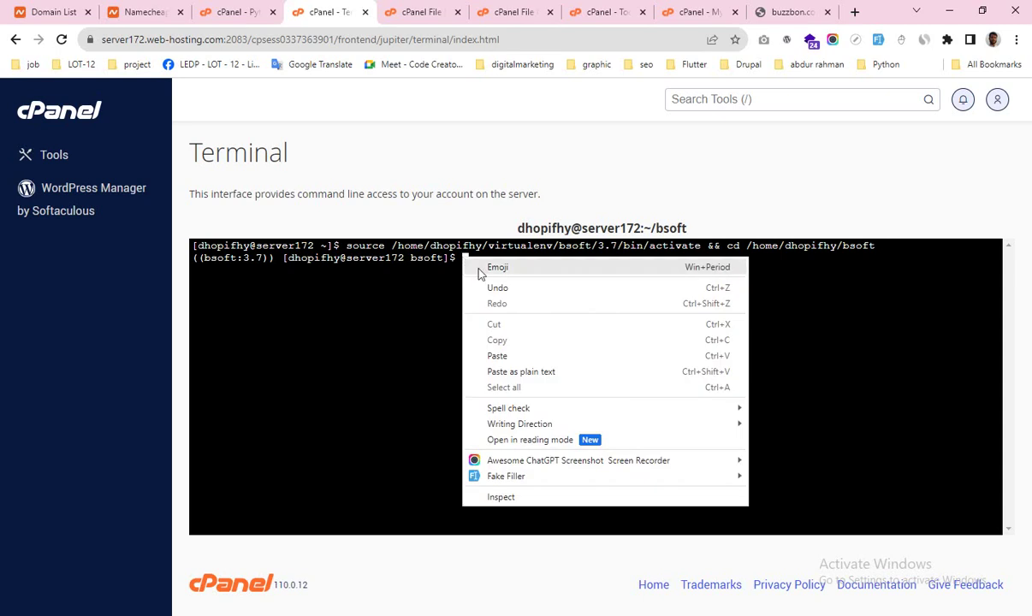
pyautogui.click(481, 353)
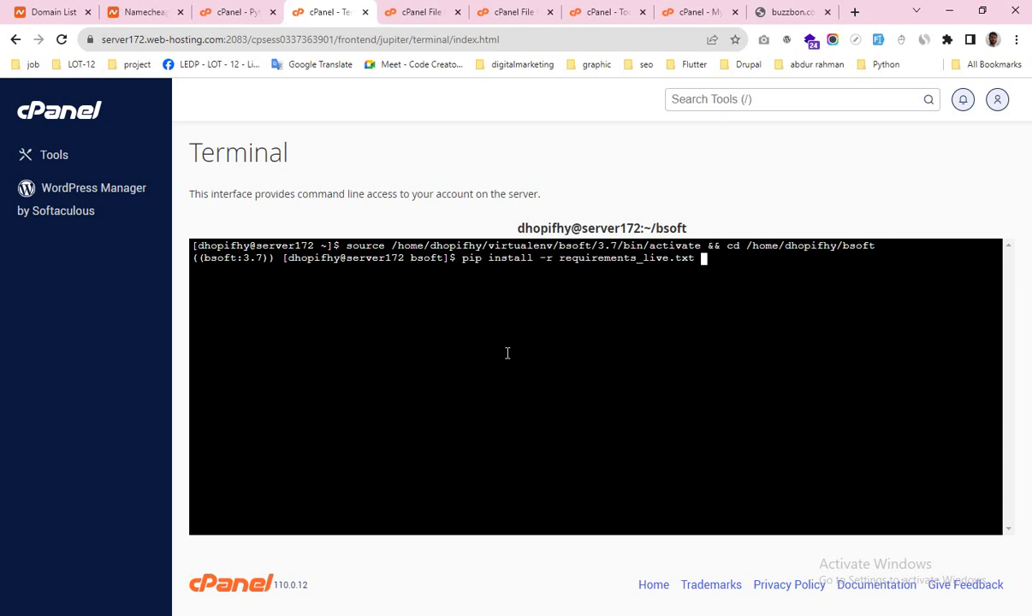
pyautogui.press('BackSpace')
pyautogui.press('Return')
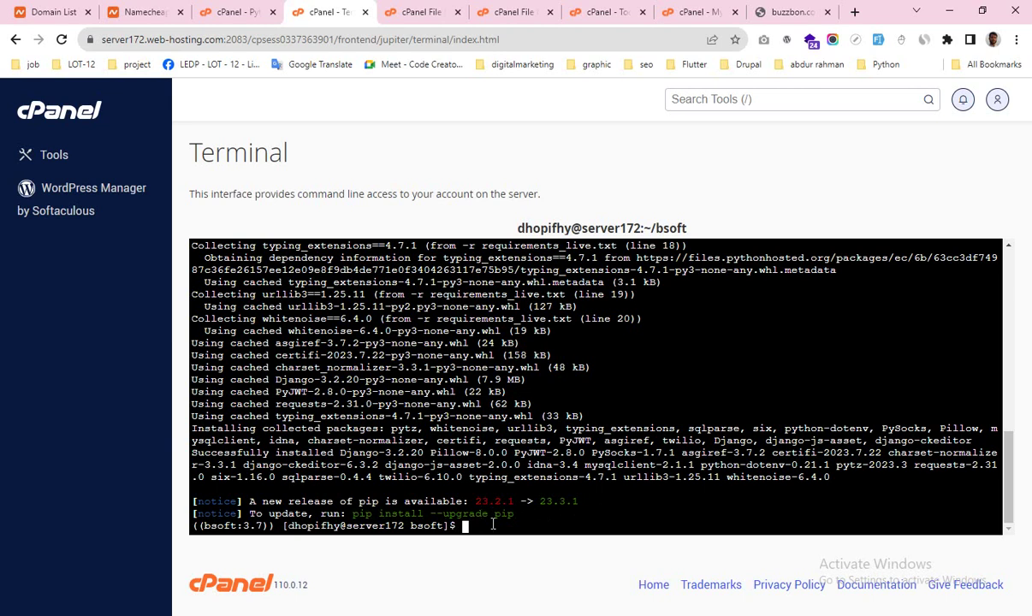
pyautogui.write('pip install --up')
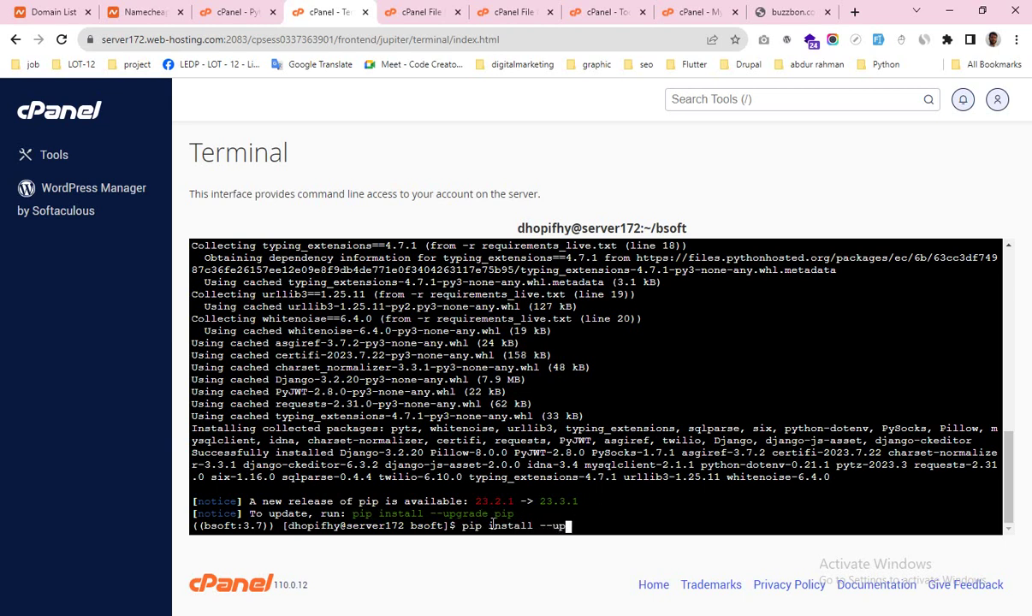
pyautogui.write('gr')
# Step: Upgrade pip to 23.3.1, then select the guide's django-admin --version command
pyautogui.write('ade pip')
pyautogui.press('Return')
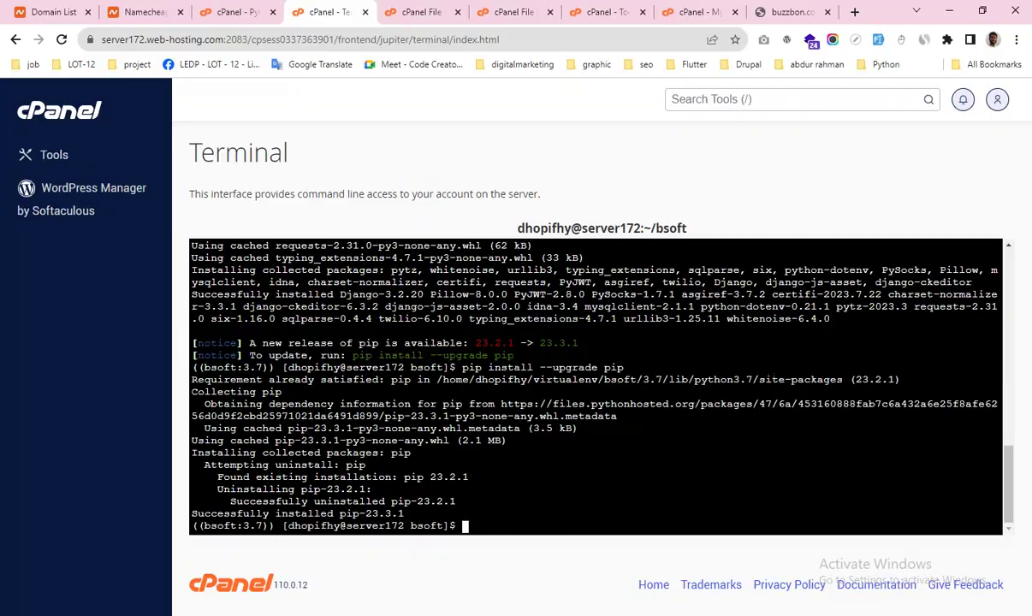
pyautogui.hotkey('alt', 'Tab')
pyautogui.moveTo(304, 330); pyautogui.dragTo(444, 330)
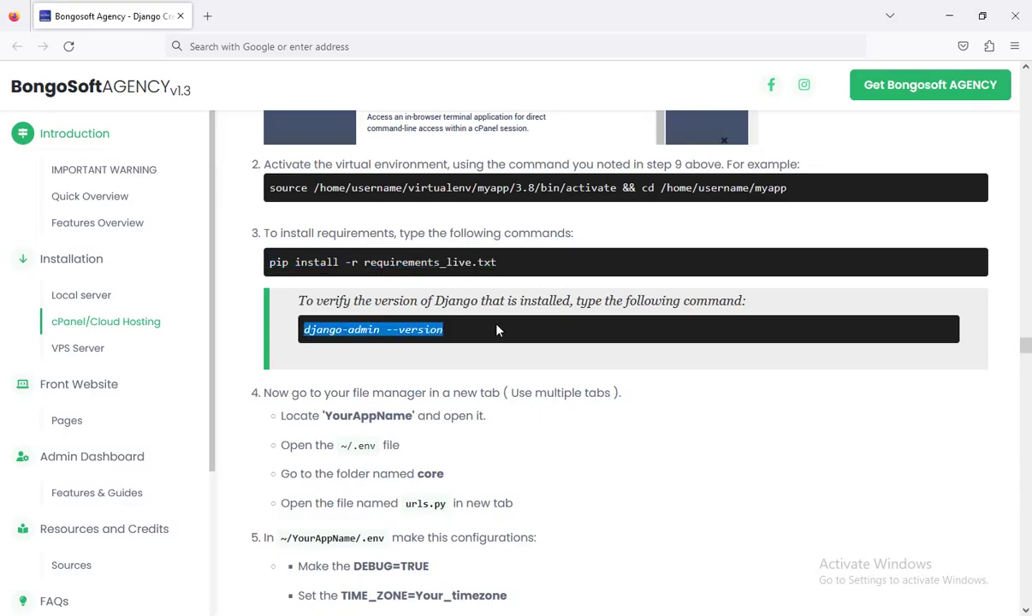
# Step: Paste and run django-admin --version in the Terminal, confirming Django 3.2.20
pyautogui.hotkey('alt', 'Tab')
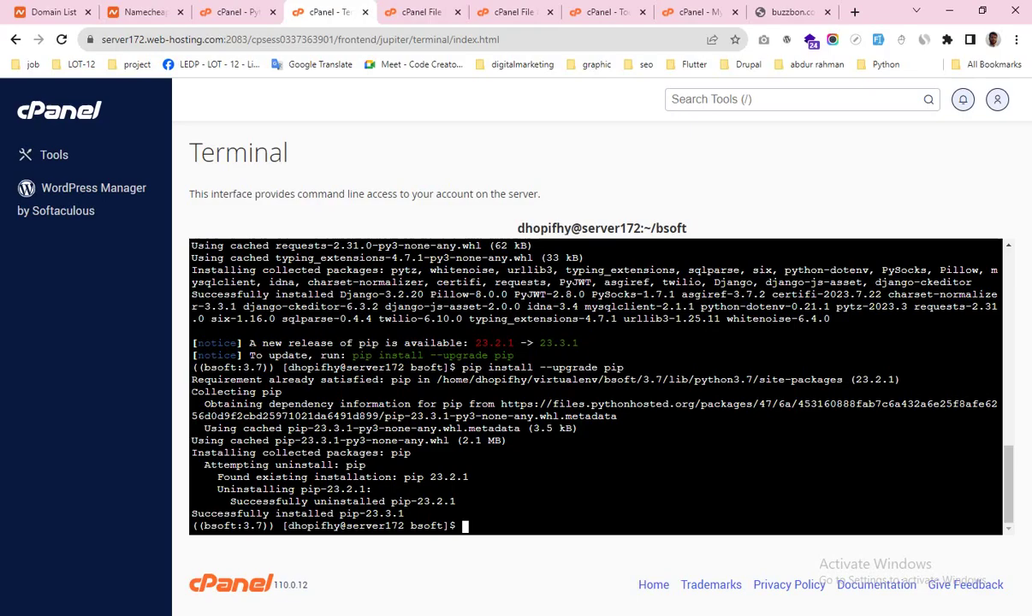
pyautogui.rightClick(467, 525)
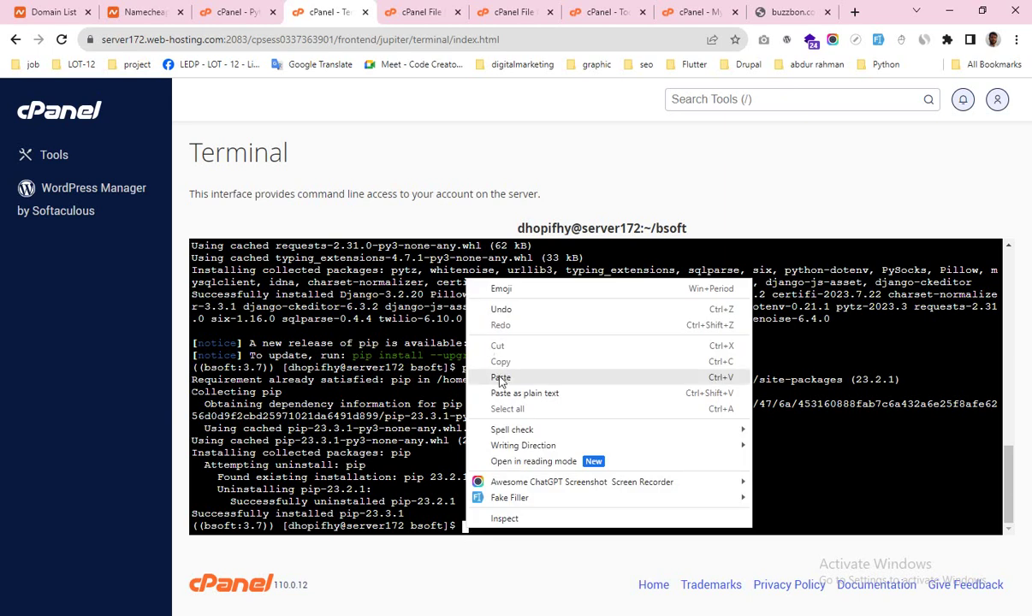
pyautogui.click(501, 378)
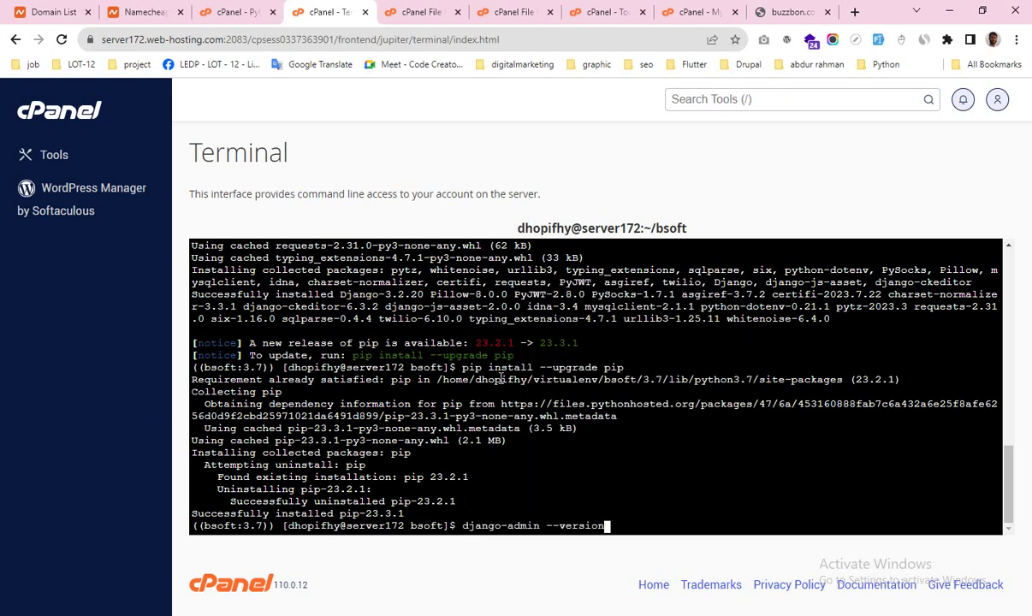
pyautogui.press('Return')
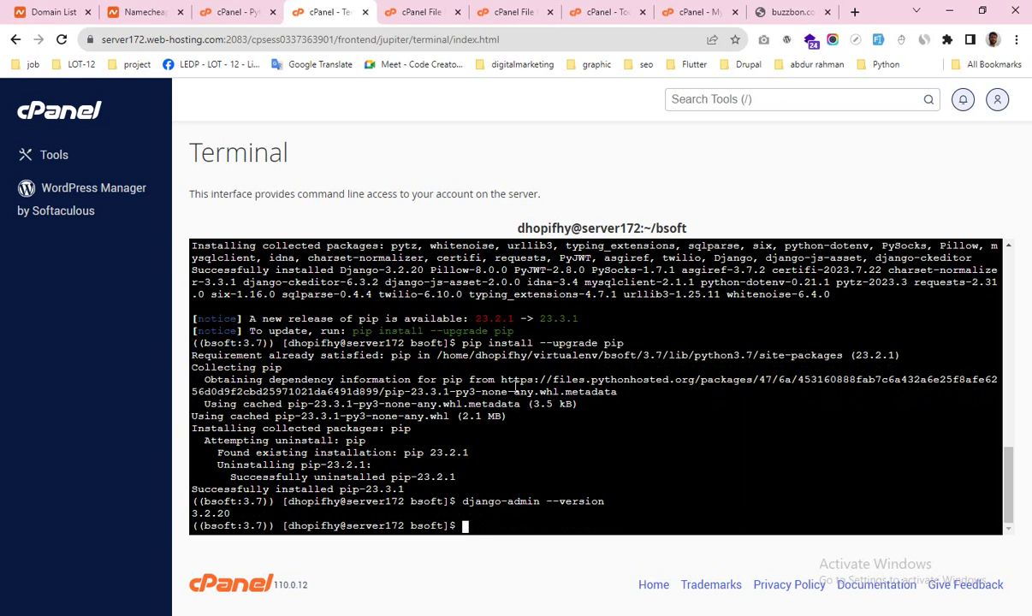
pyautogui.hotkey('alt', 'Tab')
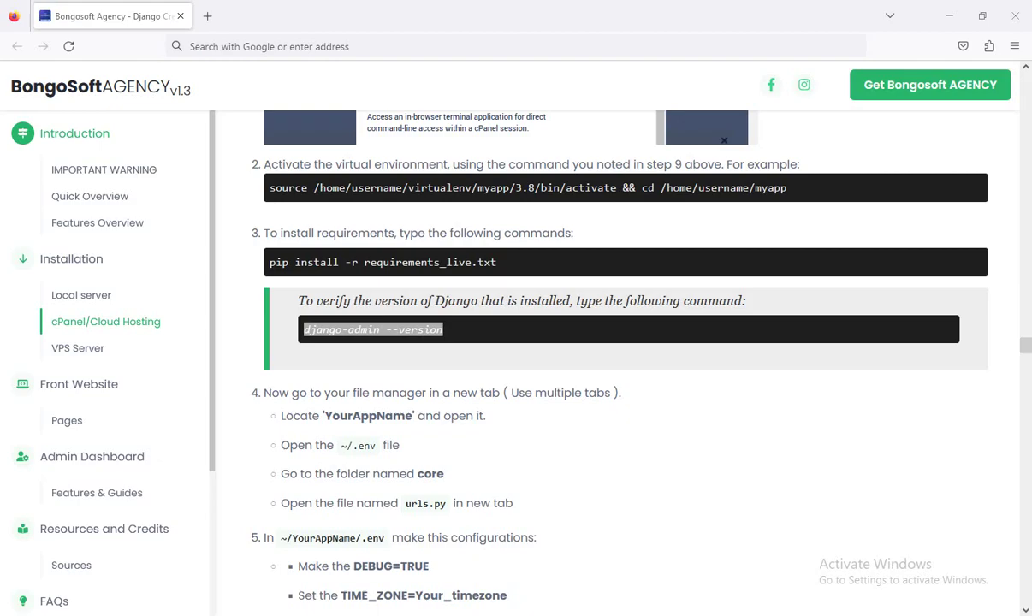
# Step: Scroll through the guide's .env and urls.py configuration steps
pyautogui.scroll(-1, 524, 372)
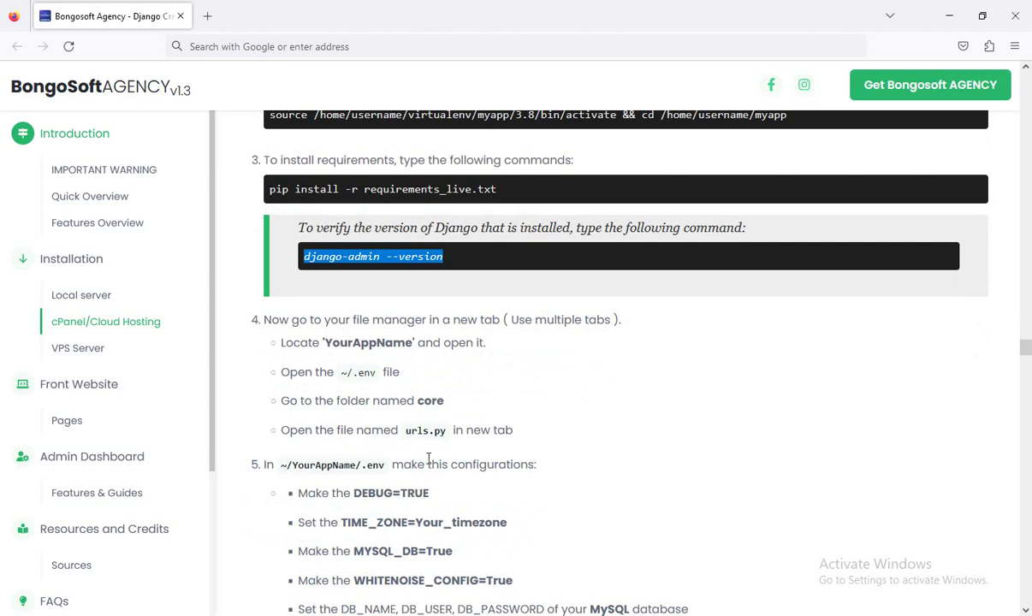
pyautogui.scroll(-2, 415, 443)
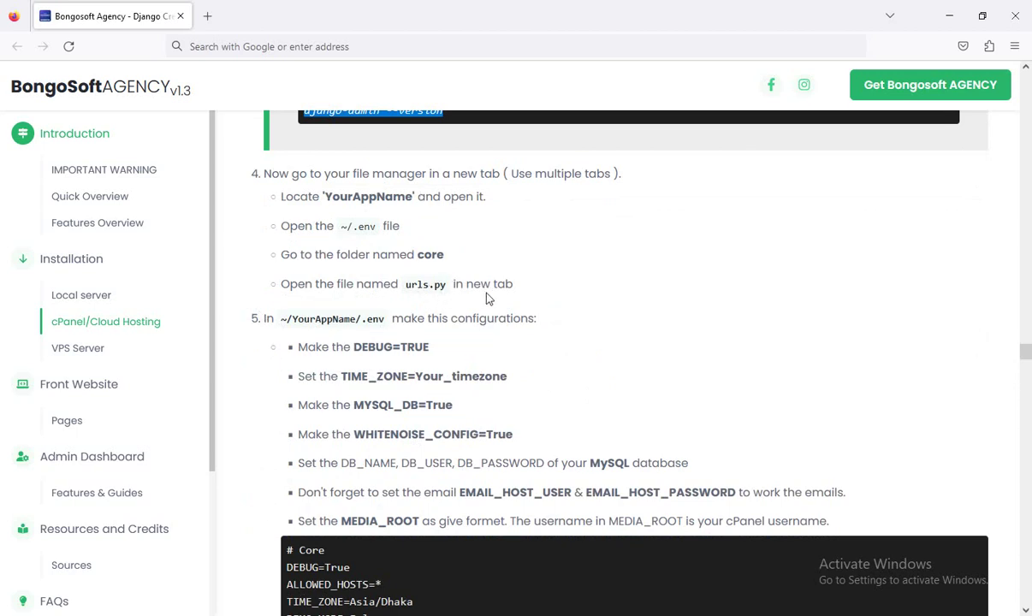
pyautogui.scroll(-3, 520, 300)
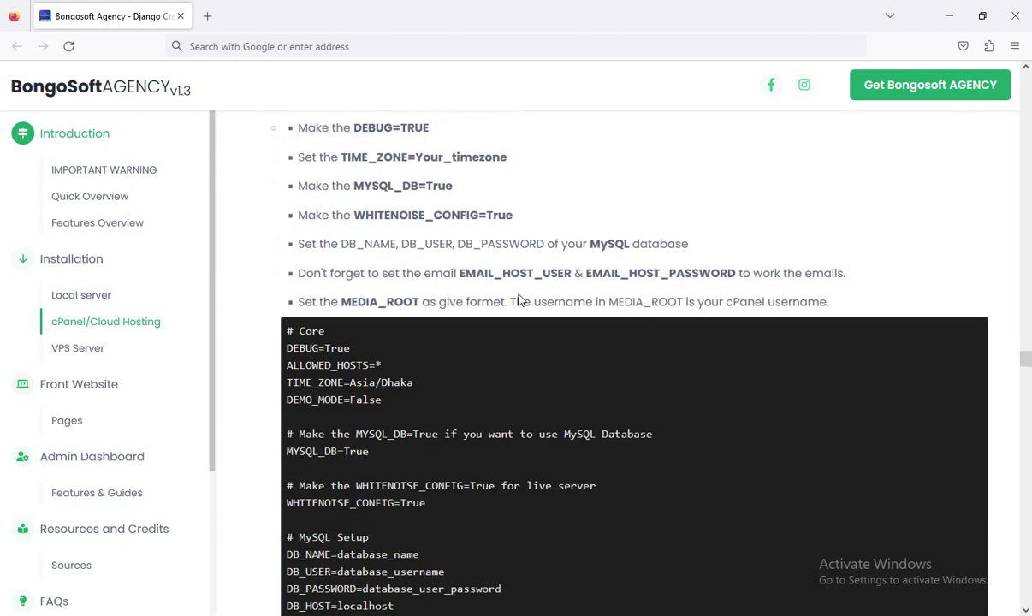
pyautogui.scroll(-7, 520, 299)
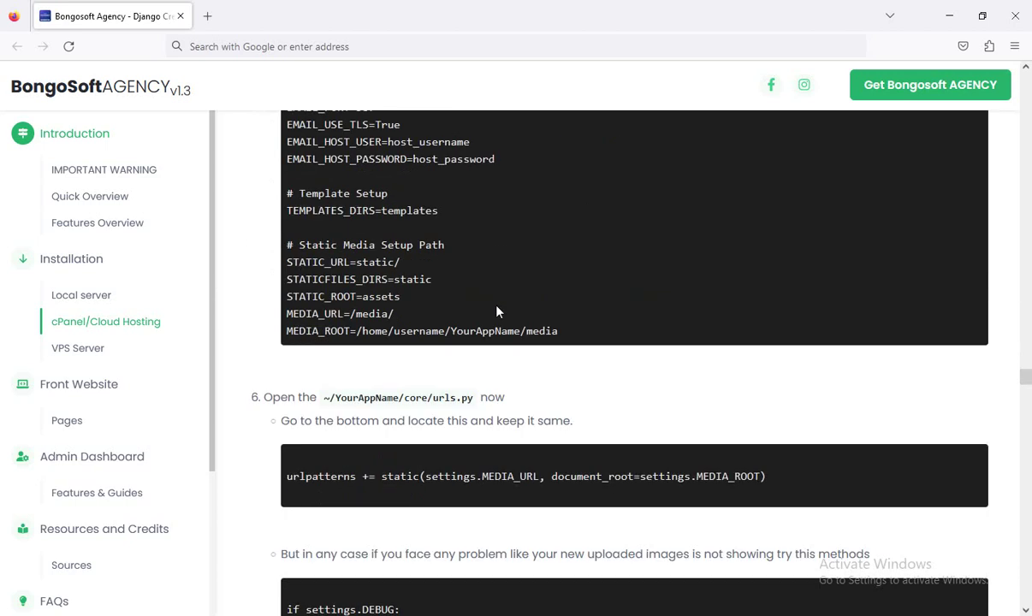
pyautogui.scroll(8, 467, 320)
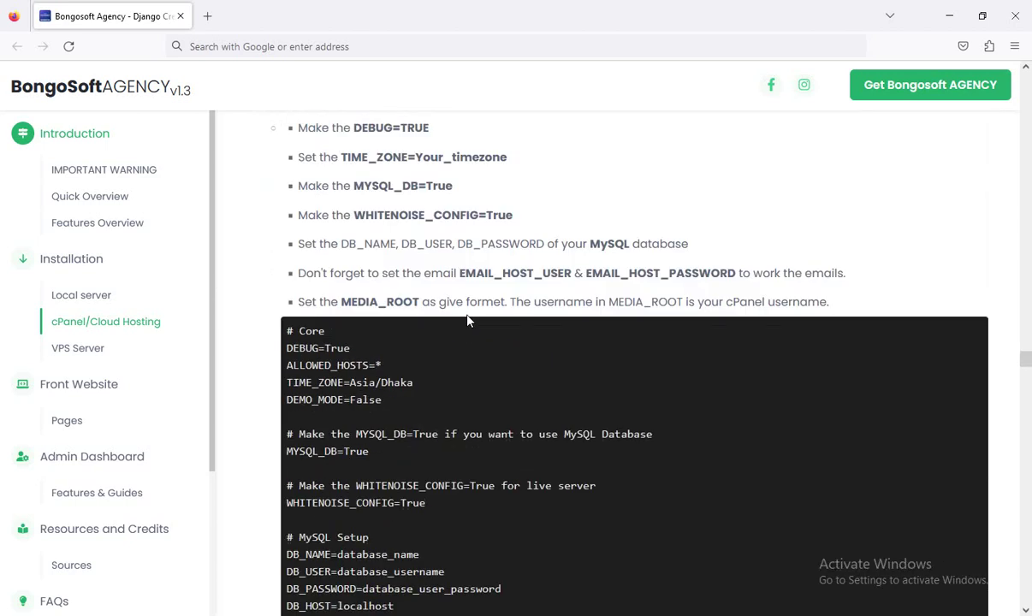
pyautogui.scroll(4, 467, 320)
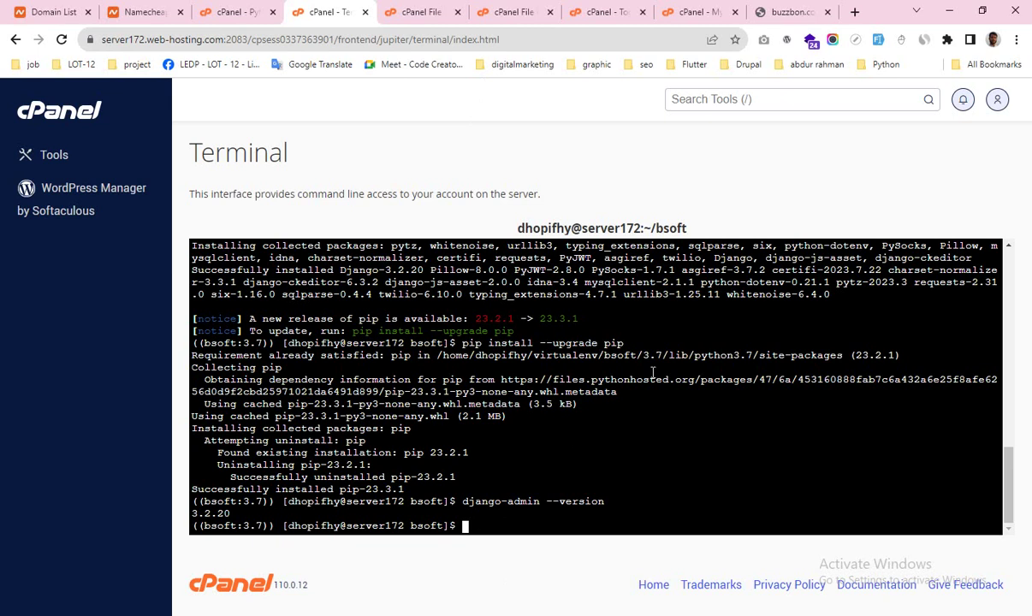
# Step: Navigate File Manager from the home directory into the bsoft folder
pyautogui.click(244, 11)
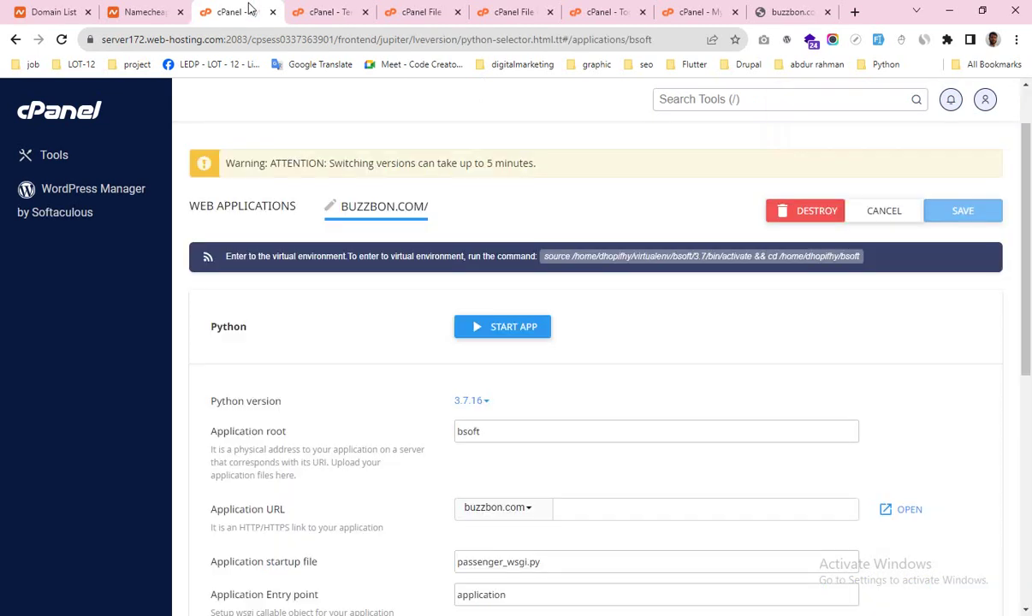
pyautogui.click(411, 13)
pyautogui.click(351, 156)
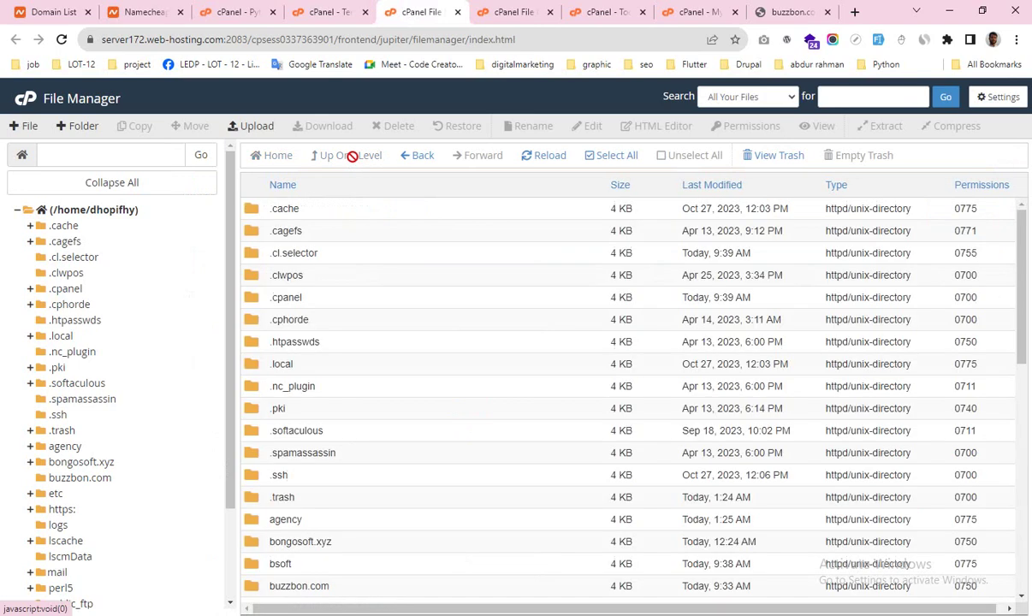
pyautogui.scroll(-3, 368, 370)
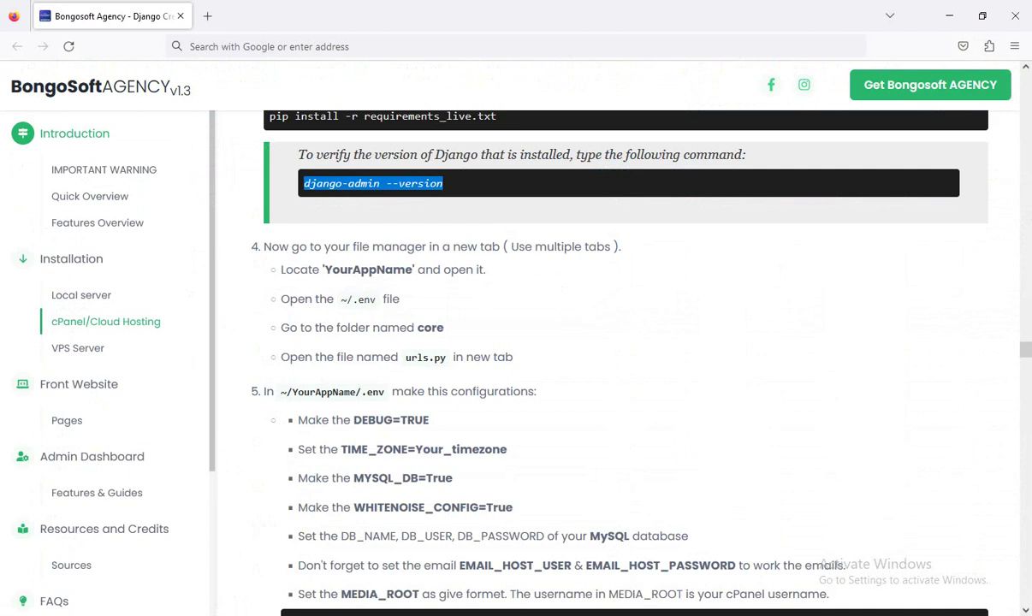
pyautogui.hotkey('alt', 'Tab')
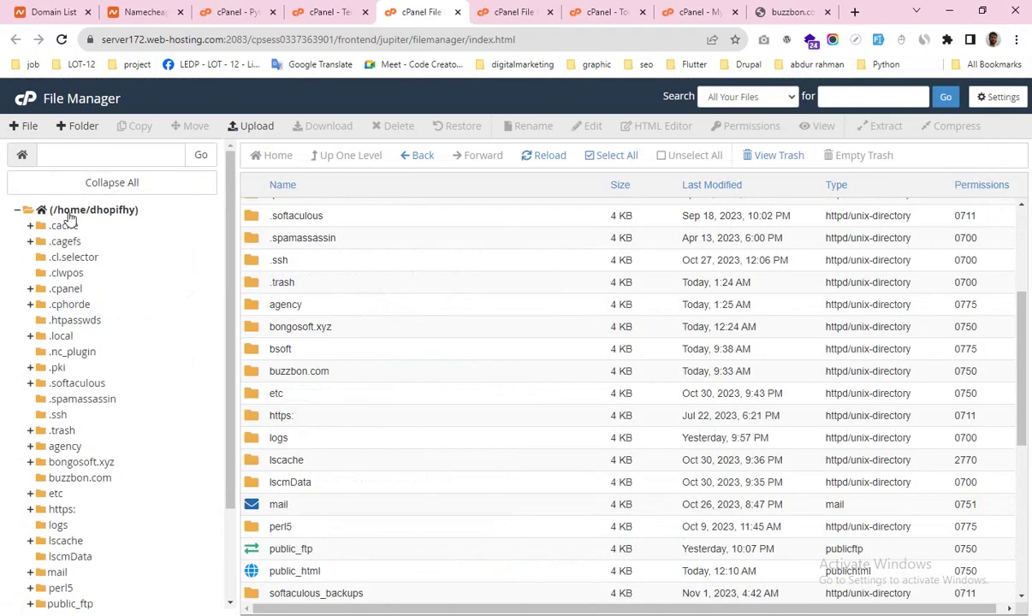
pyautogui.click(69, 214)
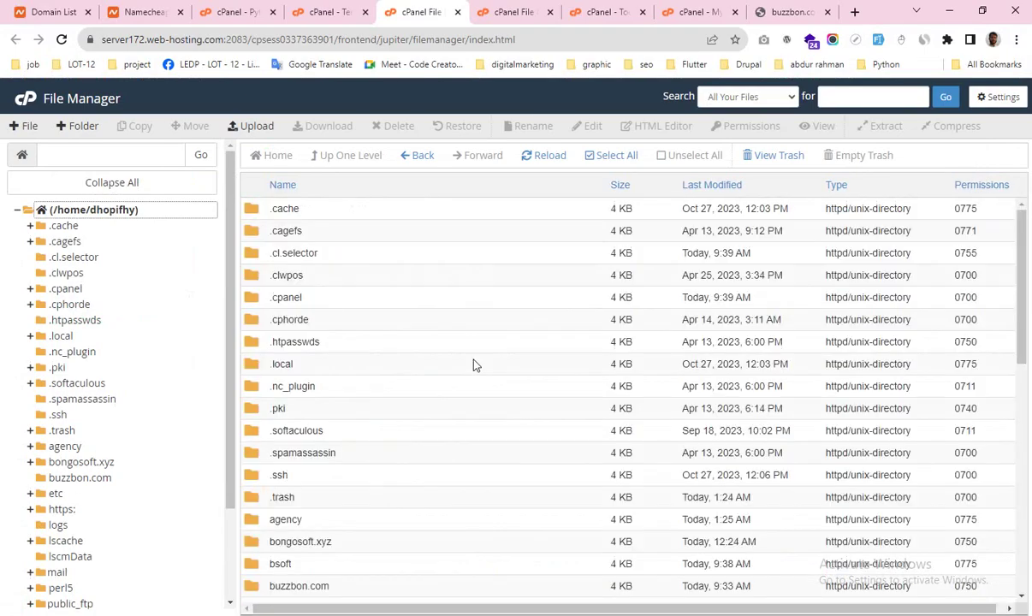
pyautogui.scroll(-1, 364, 463)
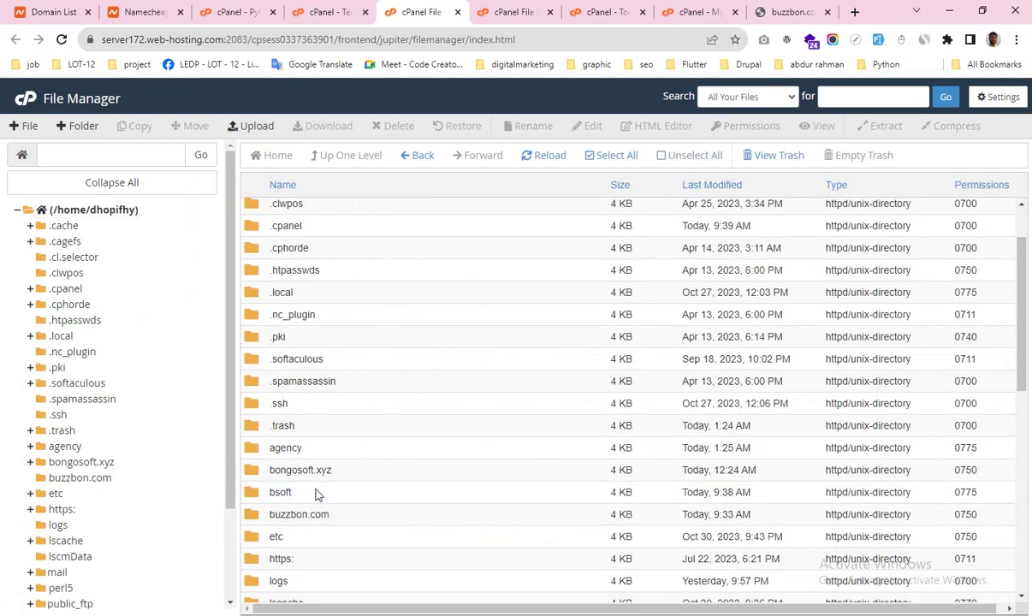
pyautogui.doubleClick(316, 494)
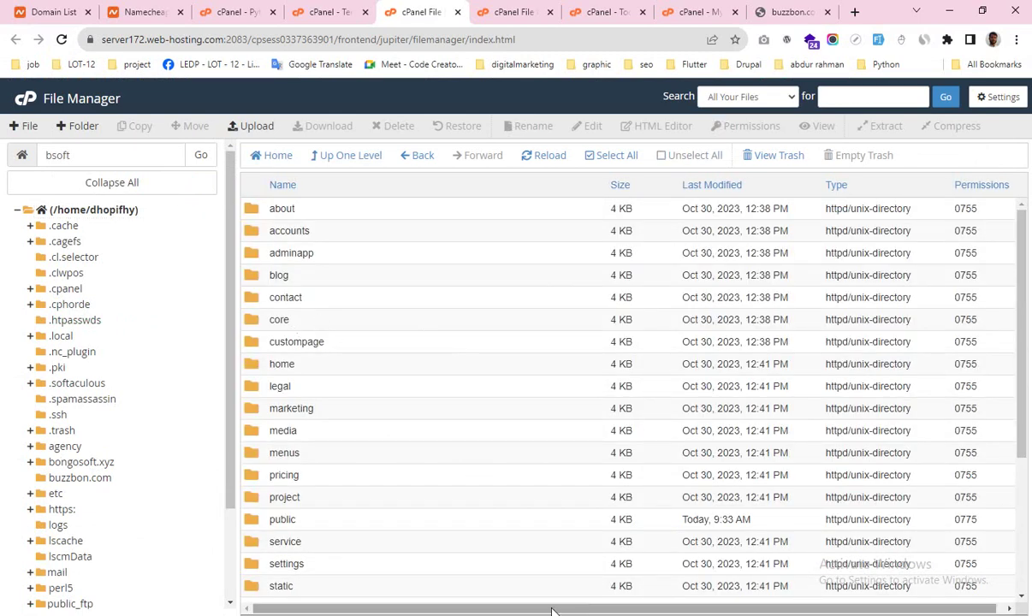
# Step: Open the bsoft .env file for editing and confirm the encoding prompt
pyautogui.hotkey('alt', 'Tab')
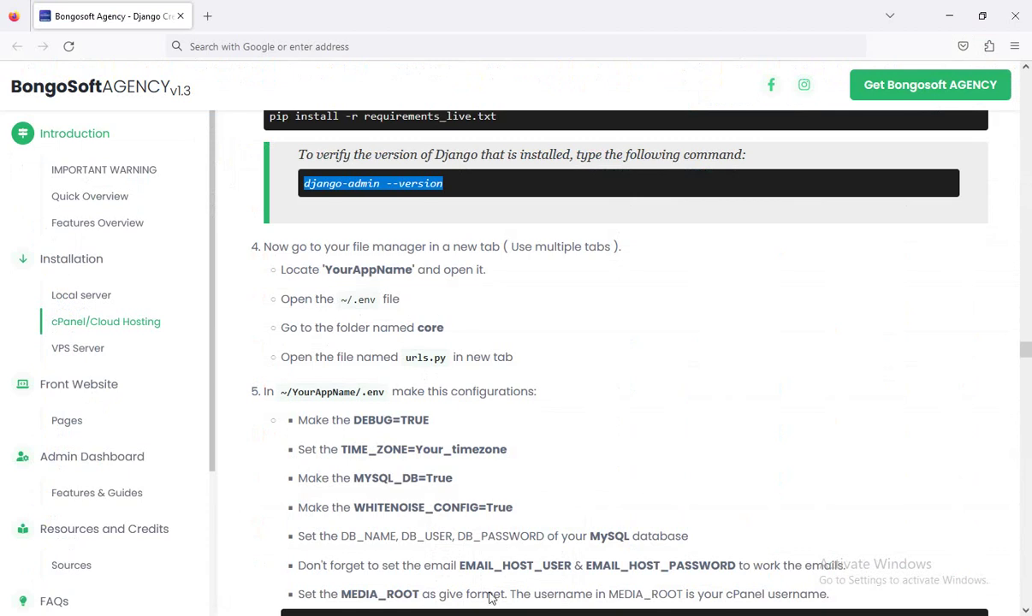
pyautogui.hotkey('alt', 'Tab')
pyautogui.scroll(-3, 432, 424)
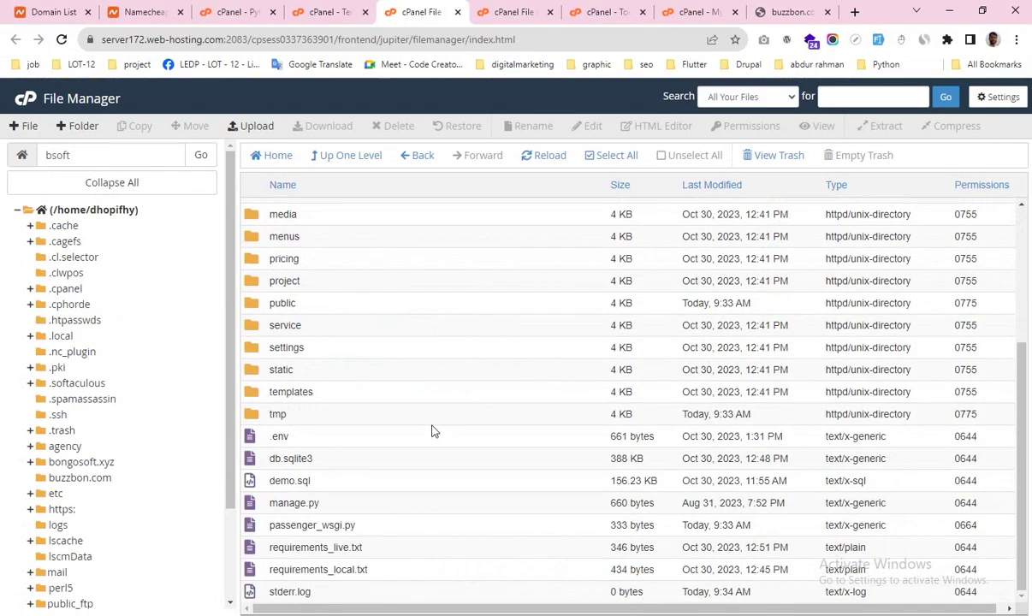
pyautogui.rightClick(338, 440)
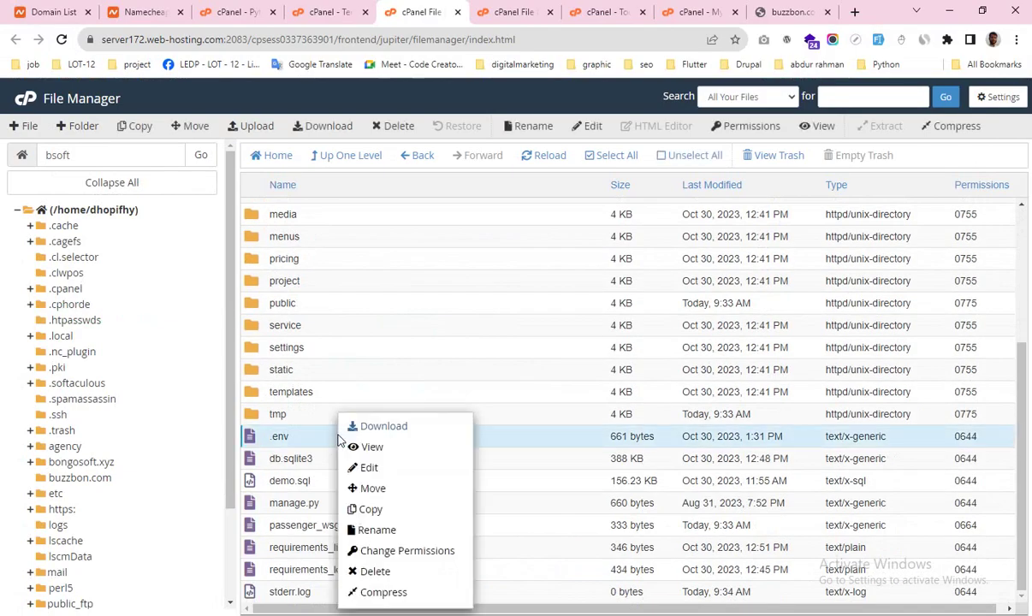
pyautogui.click(374, 473)
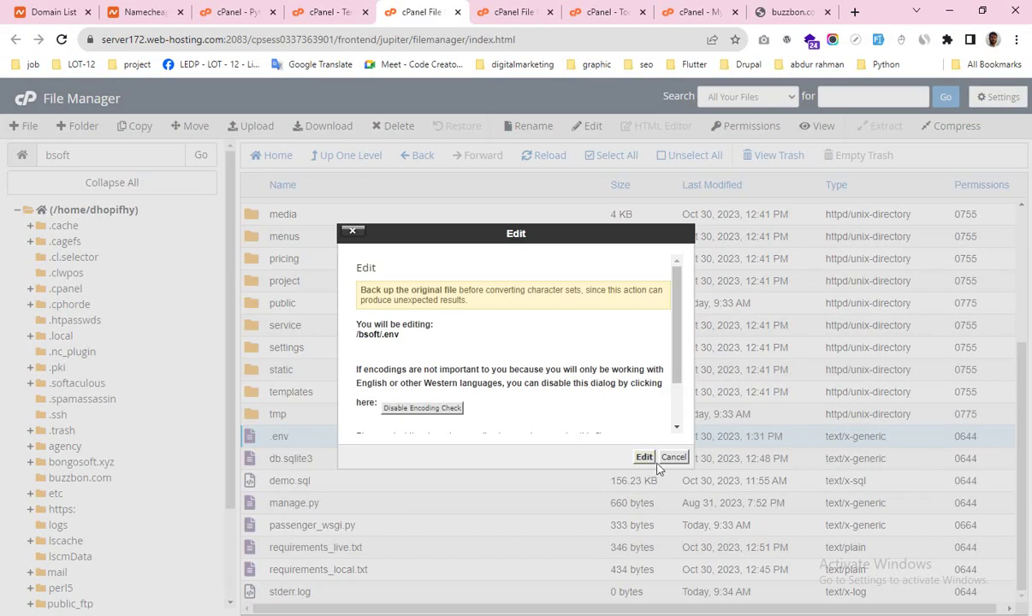
pyautogui.click(643, 458)
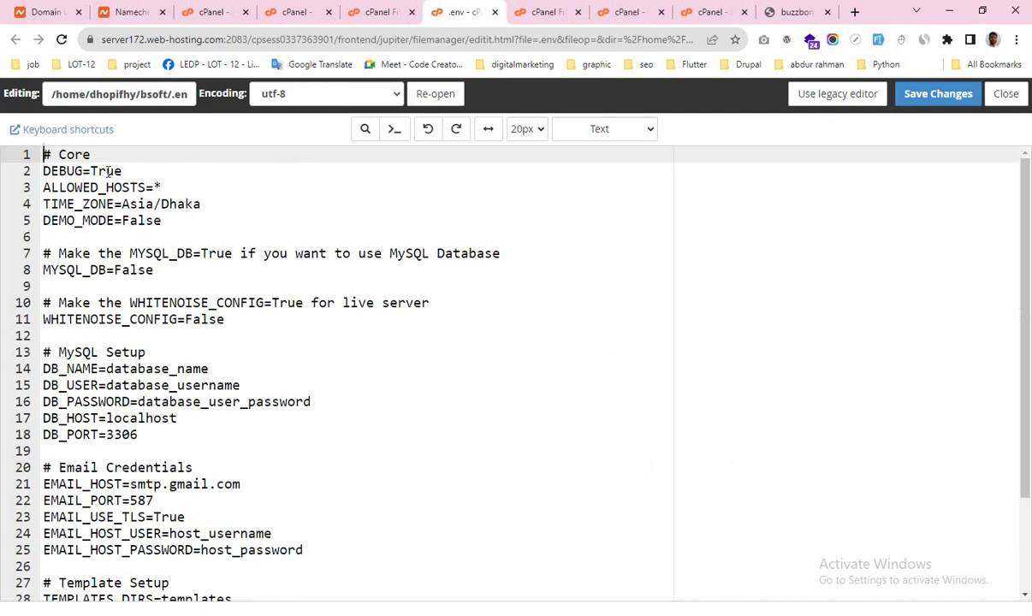
# Step: Compare the guide's .env block with the file's DEBUG=True, MYSQL_DB=False, WHITENOISE_CONFIG=False
pyautogui.hotkey('alt', 'Tab')
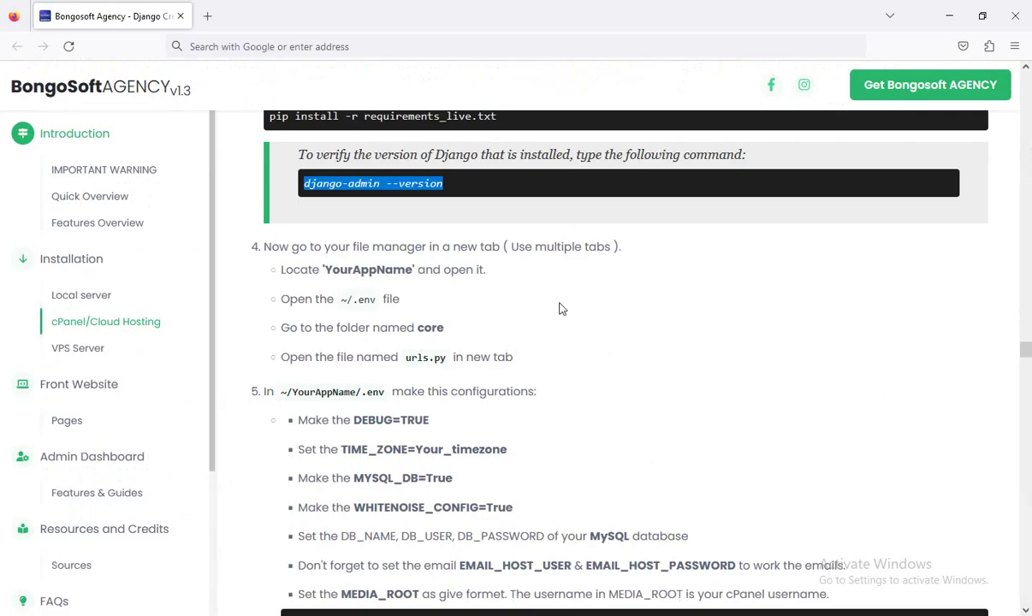
pyautogui.scroll(-5, 470, 341)
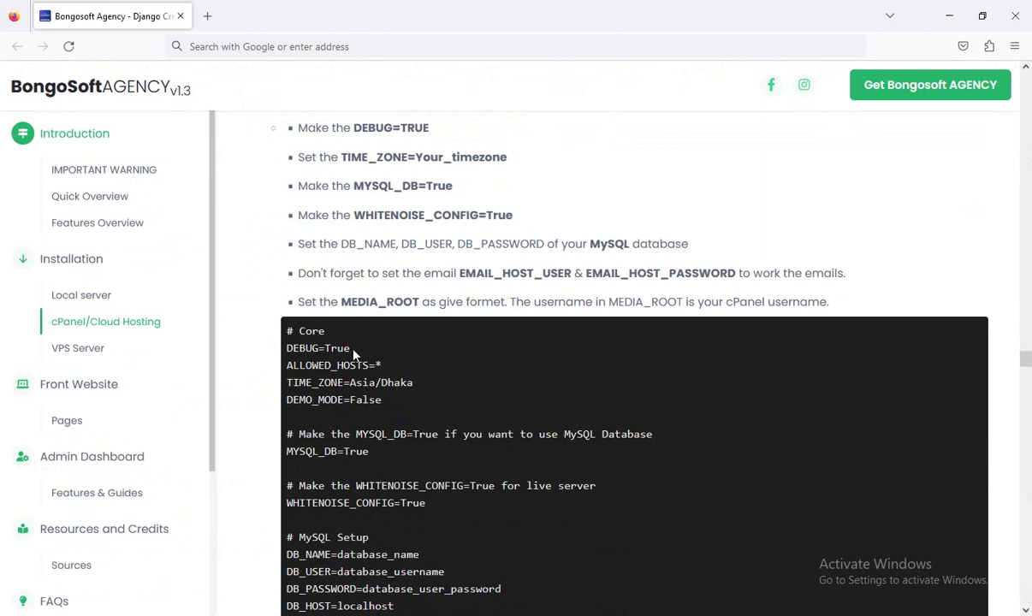
pyautogui.scroll(1, 433, 328)
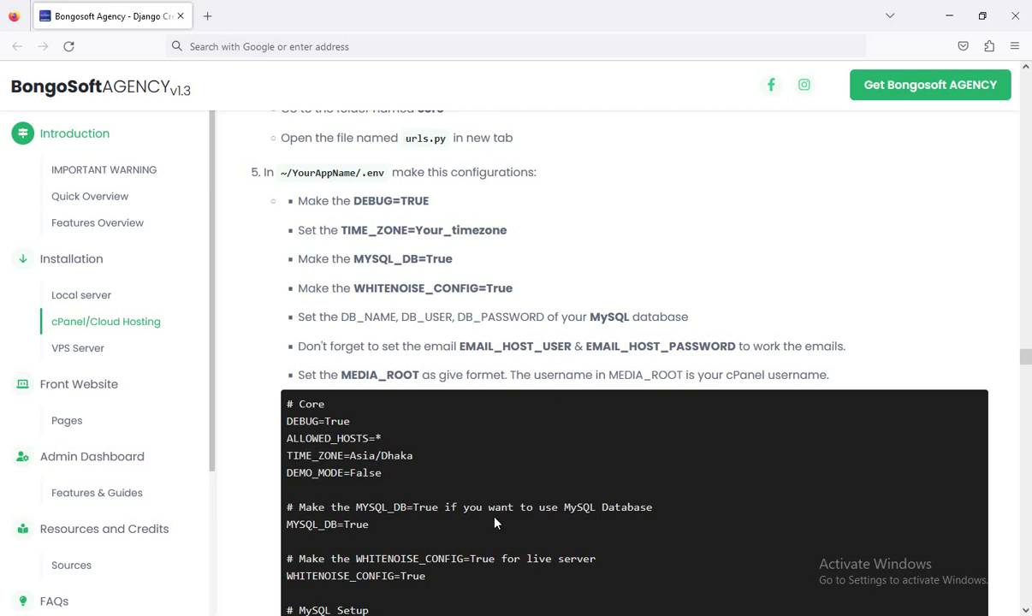
pyautogui.hotkey('alt', 'Tab')
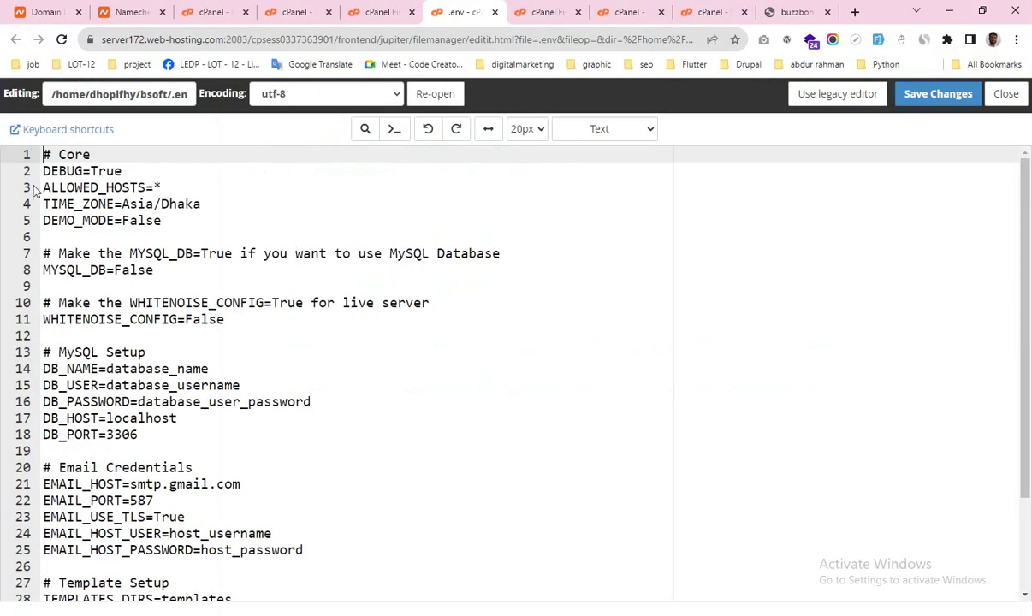
# Step: Set DEBUG to False and WHITENOISE_CONFIG to True in the .env file
pyautogui.click(108, 171)
pyautogui.doubleClick(108, 172)
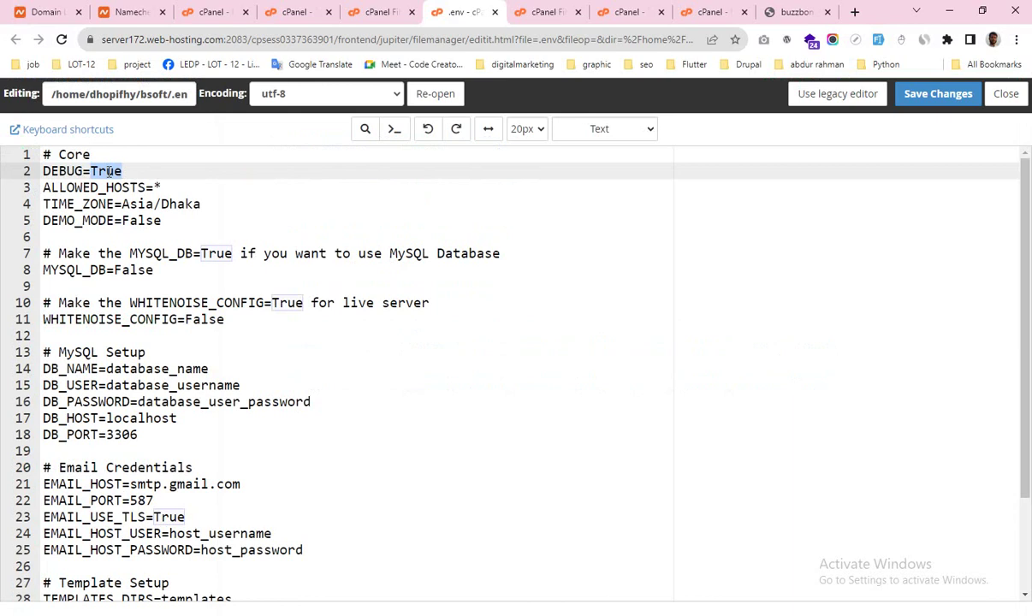
pyautogui.write('False')
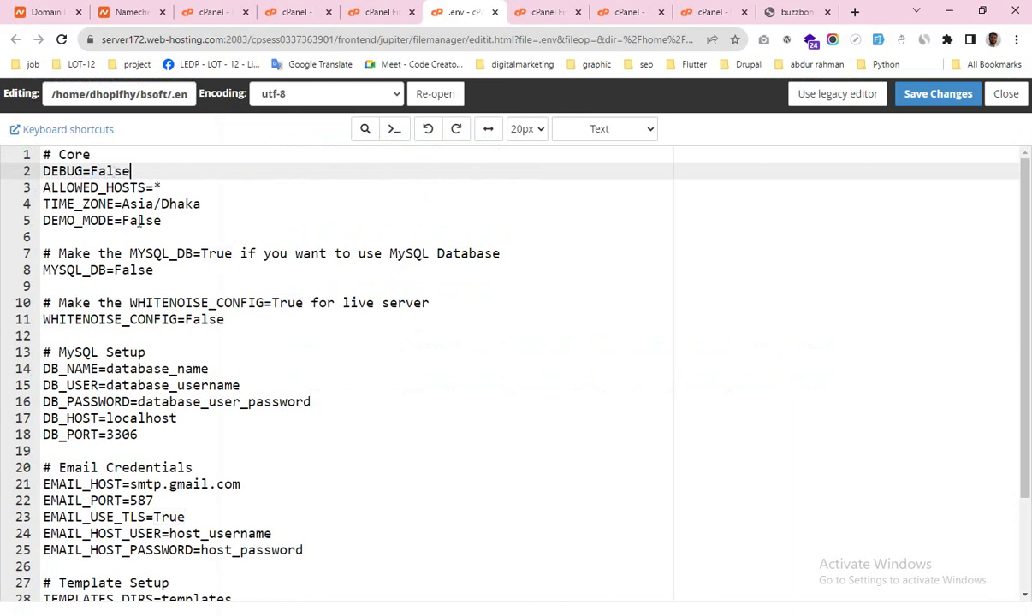
pyautogui.doubleClick(202, 319)
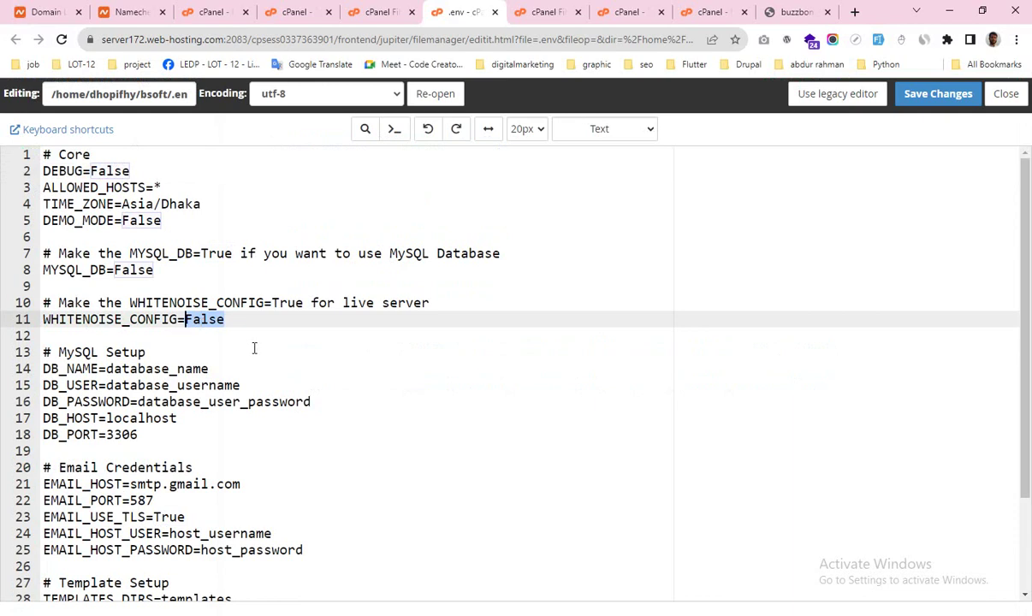
pyautogui.write('Tr')
pyautogui.write('uw')
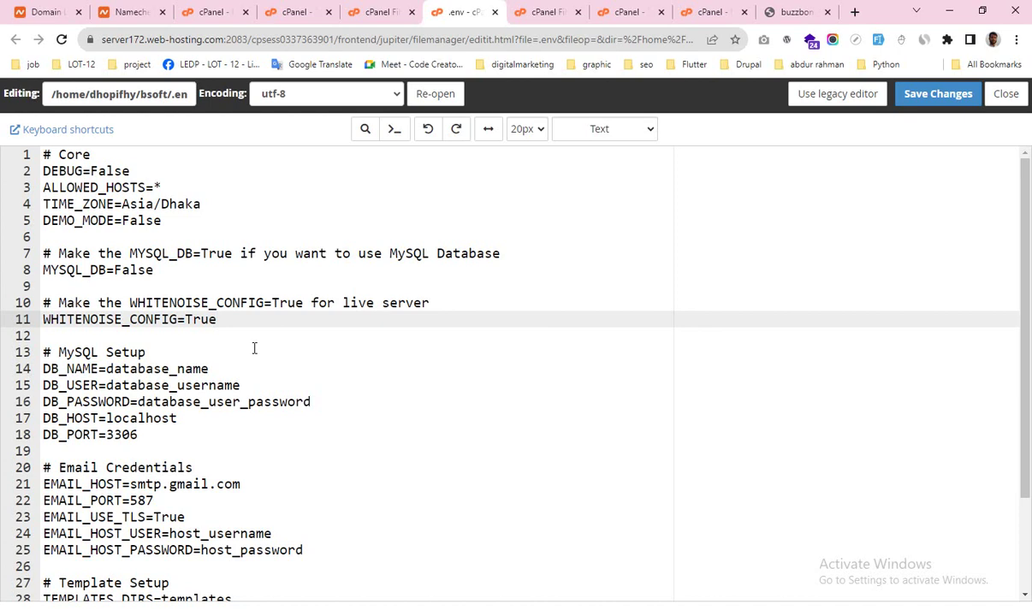
pyautogui.scroll(-1, 255, 348)
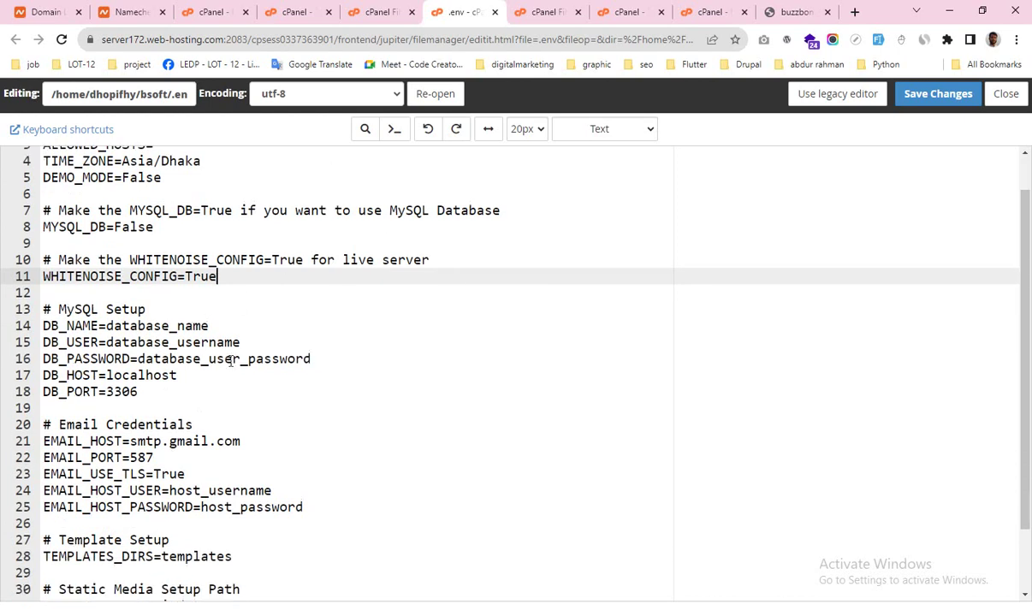
# Step: Paste the MySQL database name, user and password into DB_NAME, DB_USER and DB_PASSWORD on lines 14–16
pyautogui.hotkey('alt', 'Tab')
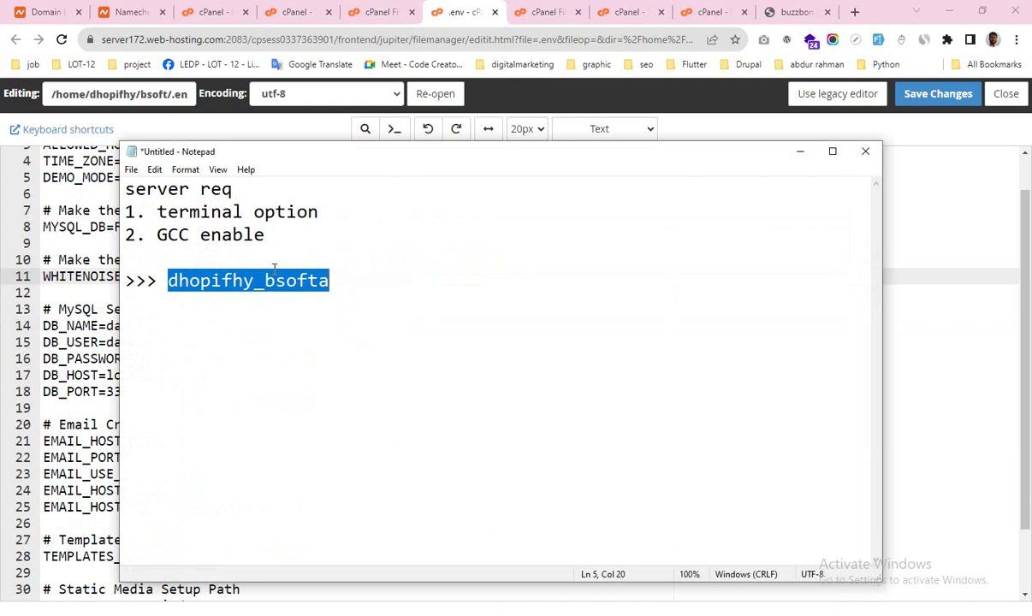
pyautogui.click(801, 151)
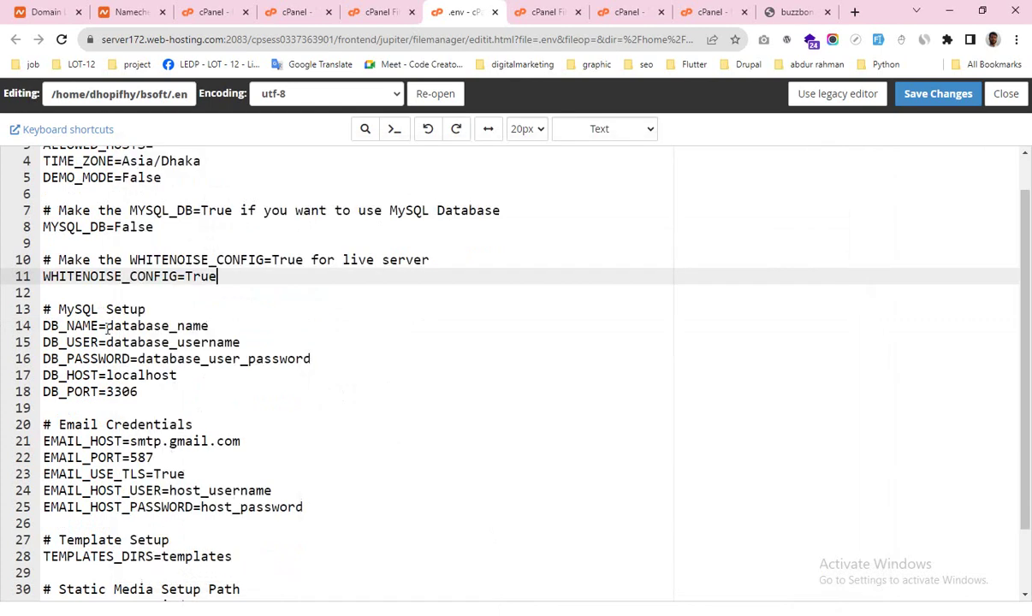
pyautogui.moveTo(107, 327); pyautogui.dragTo(236, 326)
pyautogui.write('dhopifhy_bsofta')
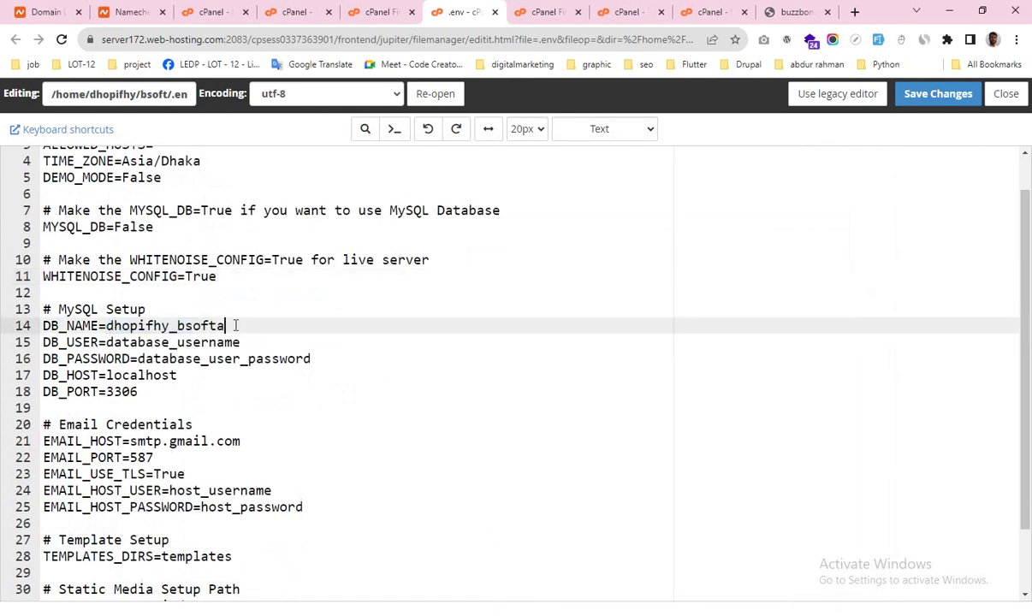
pyautogui.moveTo(107, 341); pyautogui.dragTo(247, 345)
pyautogui.write('dhopifhy_bsofta')
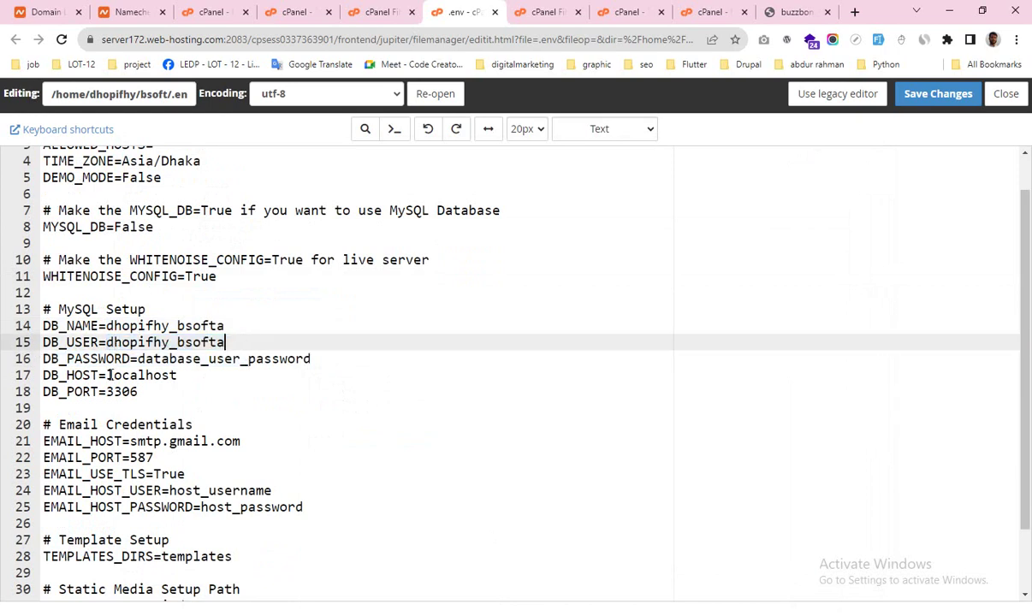
pyautogui.moveTo(138, 358); pyautogui.dragTo(313, 360)
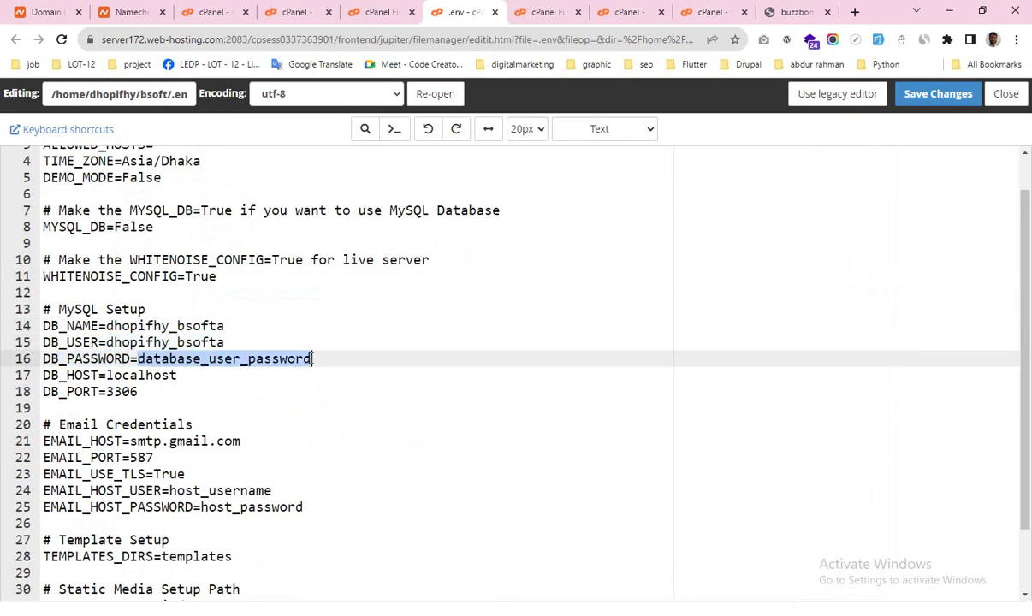
pyautogui.hotkey('ctrl', 'v')
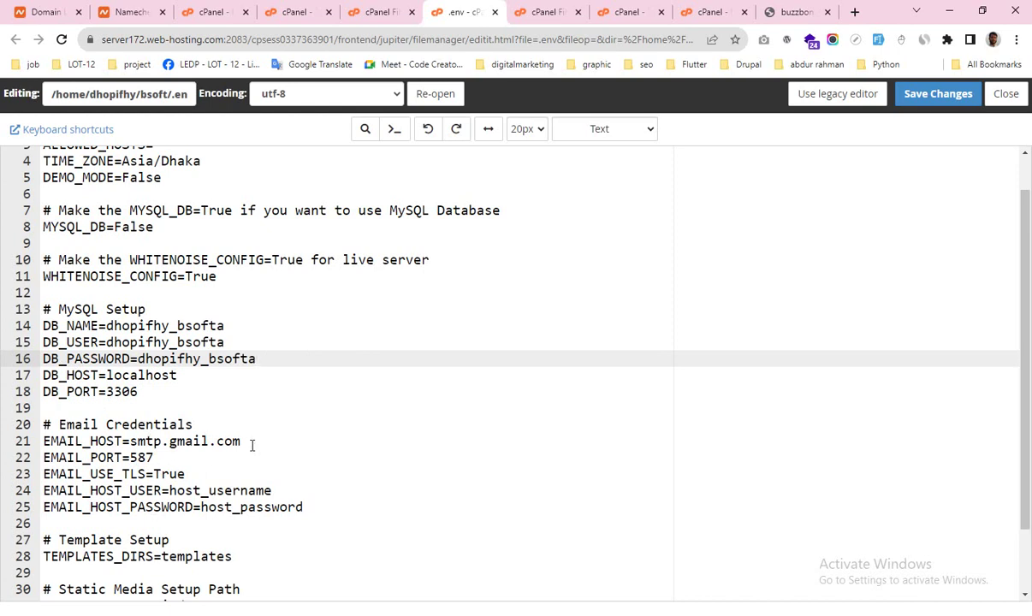
pyautogui.scroll(-1, 252, 444)
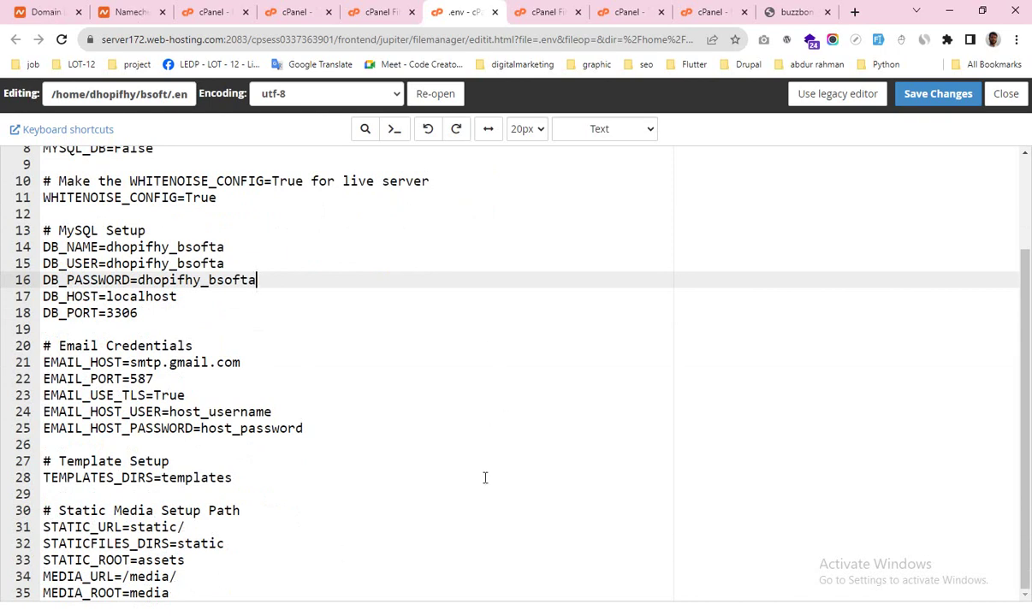
pyautogui.hotkey('alt', 'Tab')
# Step: Scroll the guide's sample .env block to check its MEDIA_ROOT path format
pyautogui.scroll(-3, 495, 440)
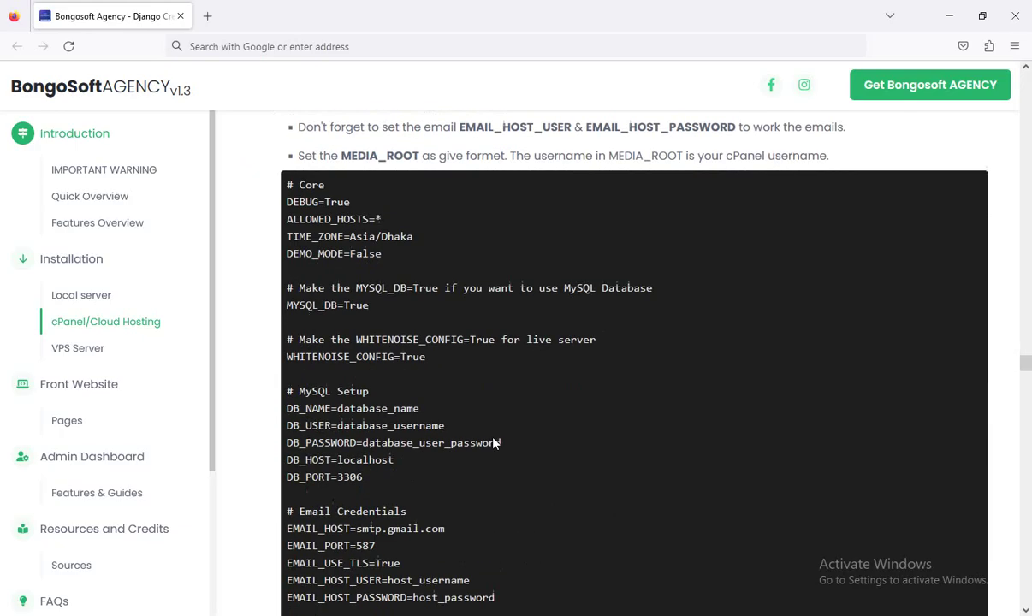
pyautogui.scroll(-4, 421, 417)
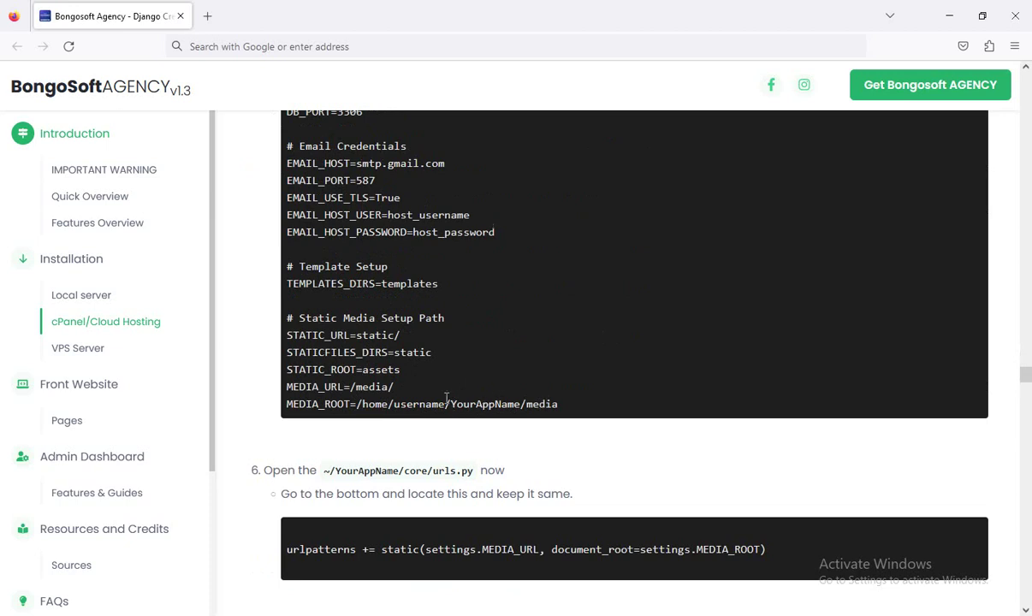
pyautogui.scroll(8, 469, 384)
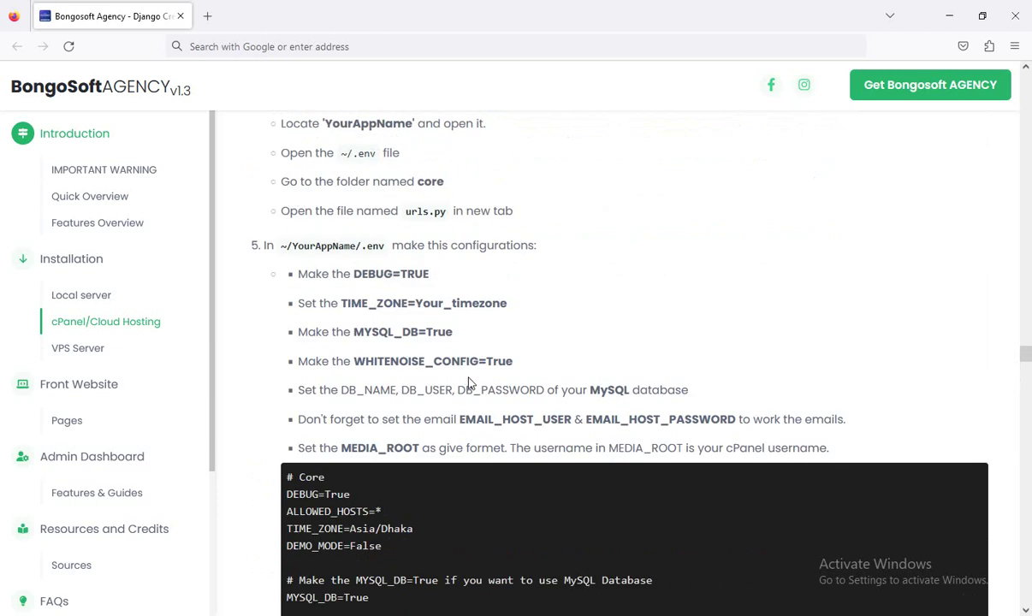
pyautogui.hotkey('alt', 'Tab')
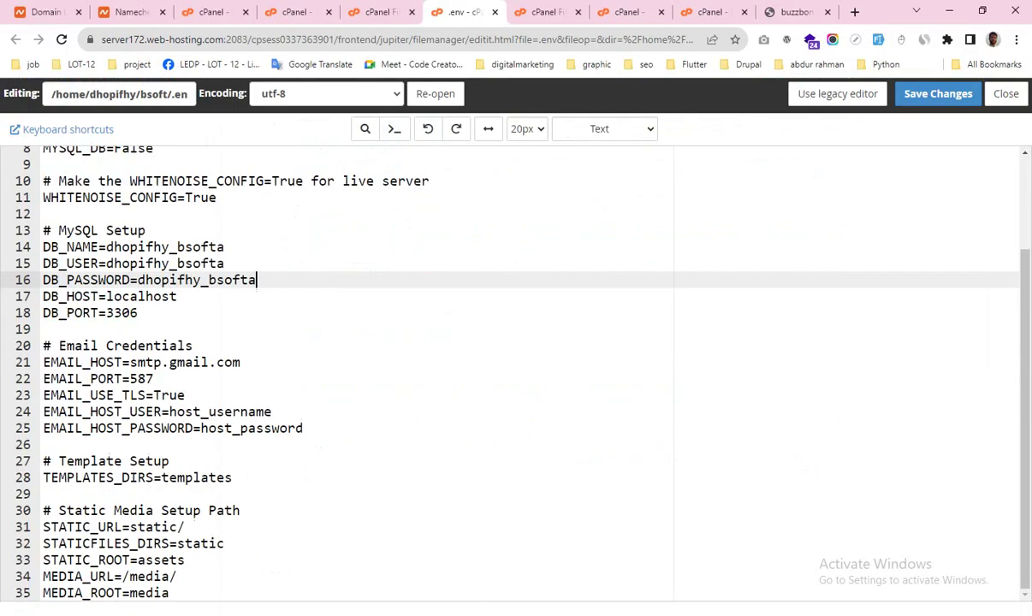
# Step: Insert the Python app's home path followed by / after MEDIA_ROOT= in the .env file
pyautogui.click(210, 12)
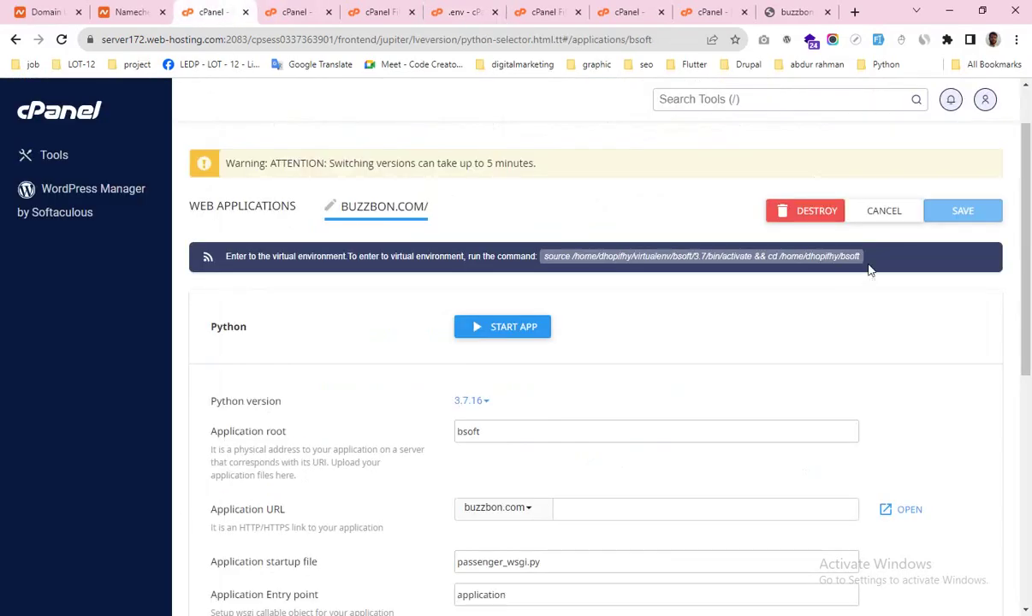
pyautogui.moveTo(874, 265); pyautogui.dragTo(796, 262)
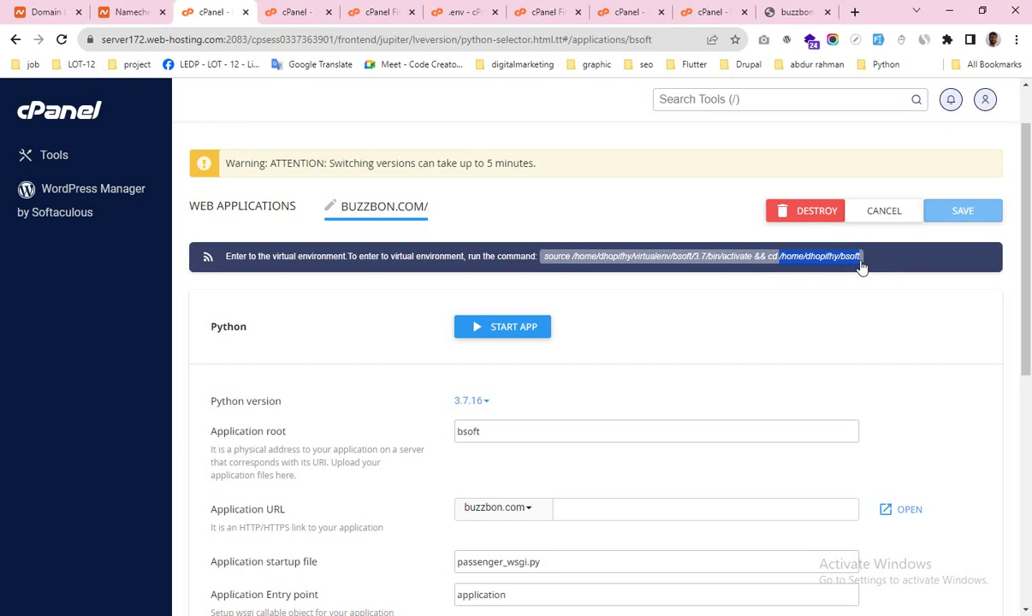
pyautogui.click(428, 12)
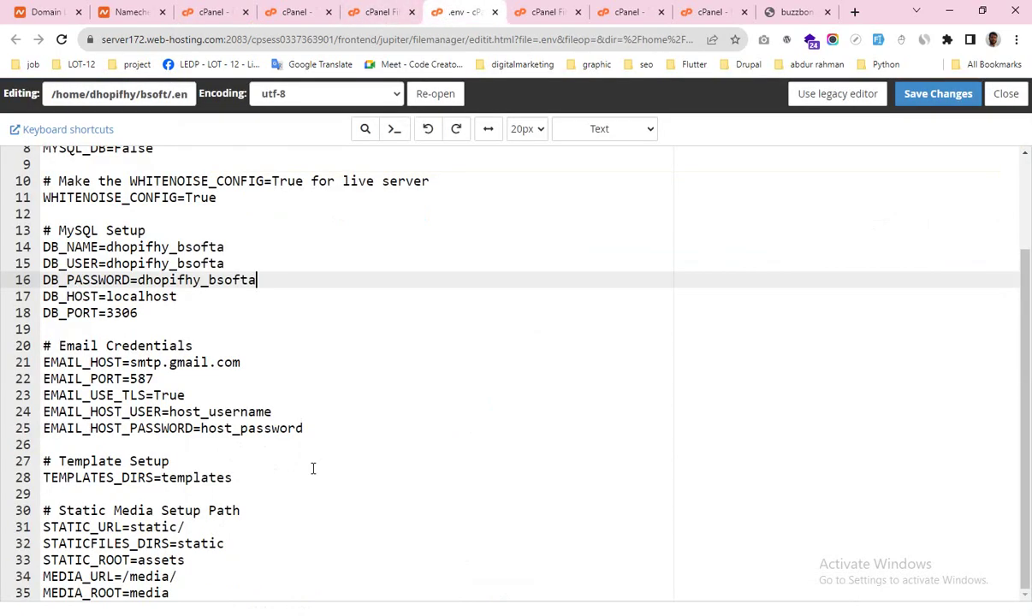
pyautogui.click(128, 594)
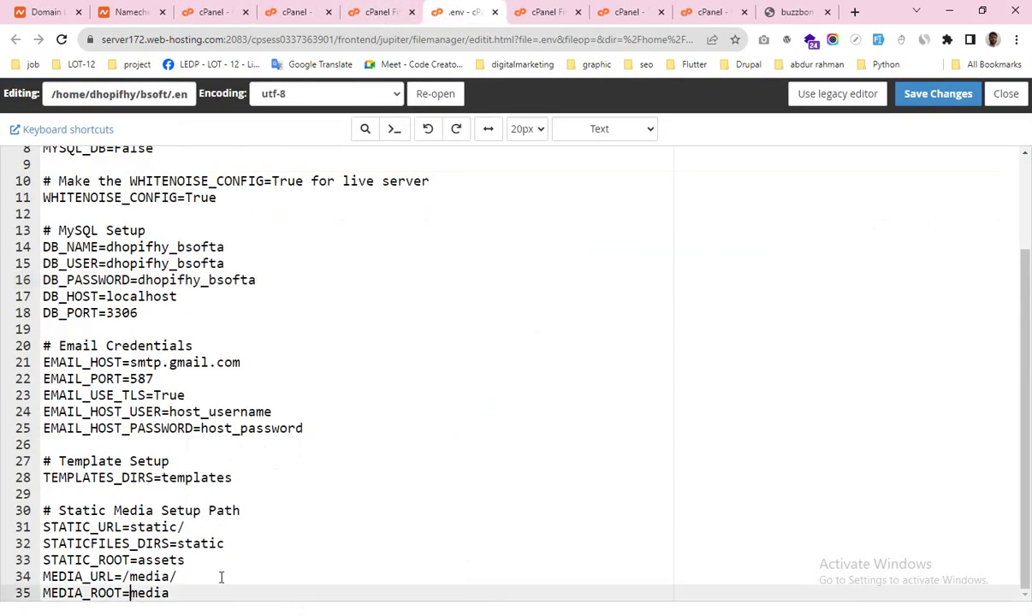
pyautogui.write('/home/dhopifhy/bsoft')
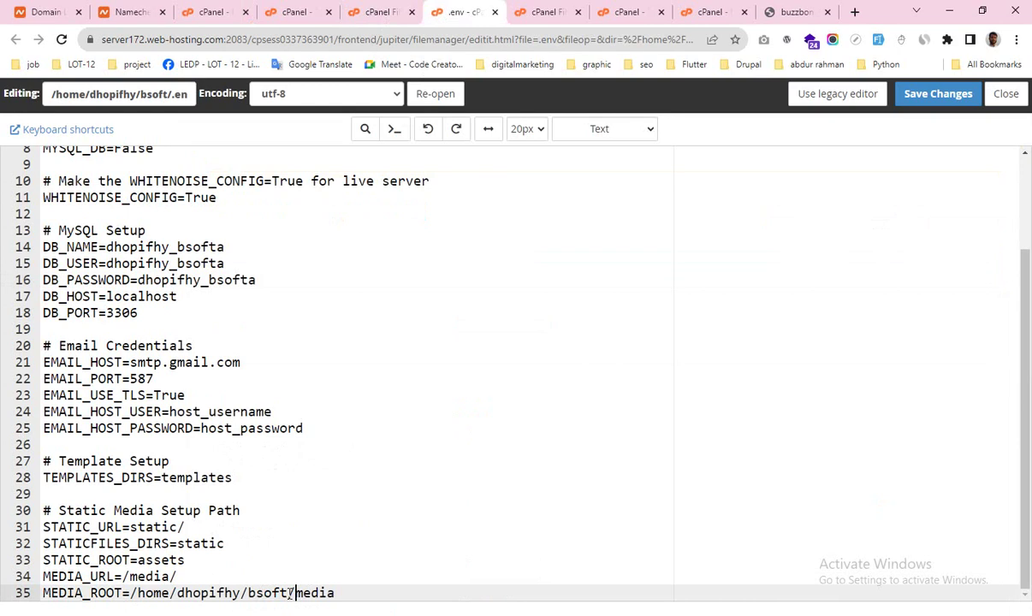
pyautogui.write('/')
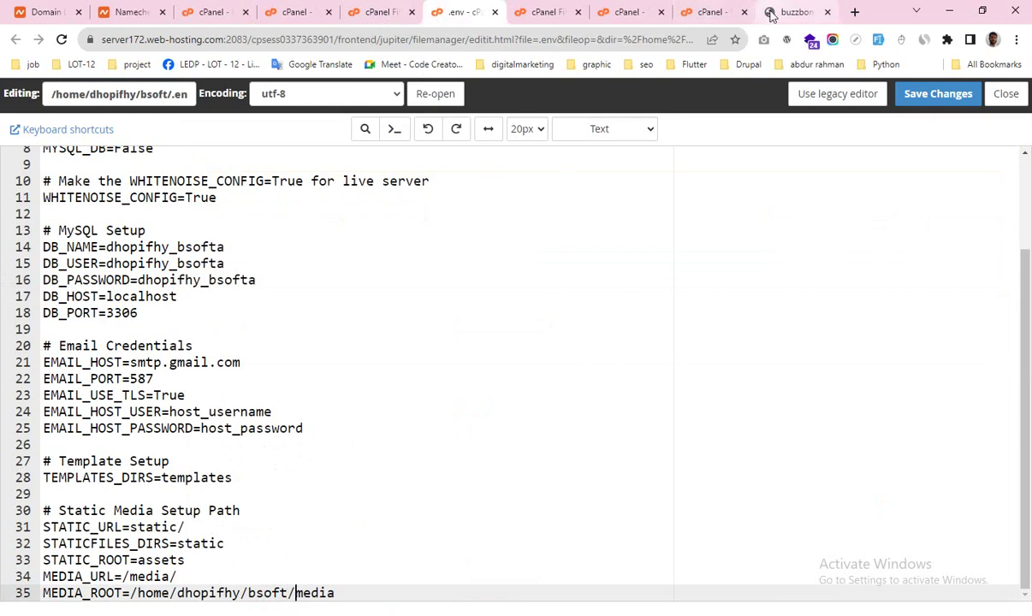
# Step: Replace bsoft with buzzbon.com in the MEDIA_ROOT path and save the .env file
pyautogui.click(770, 13)
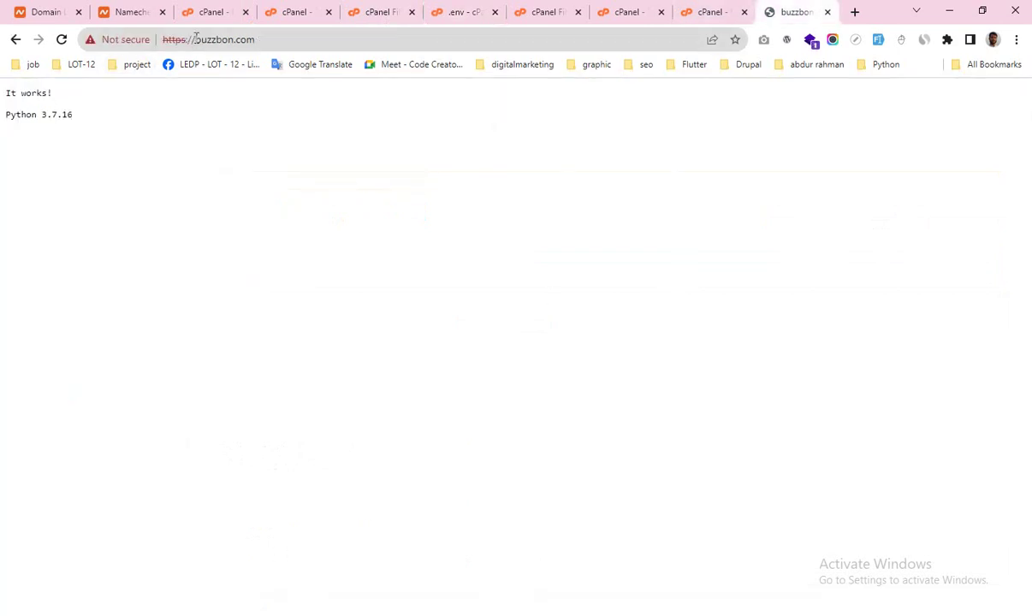
pyautogui.moveTo(196, 40); pyautogui.dragTo(274, 37)
pyautogui.hotkey('ctrl', 'c')
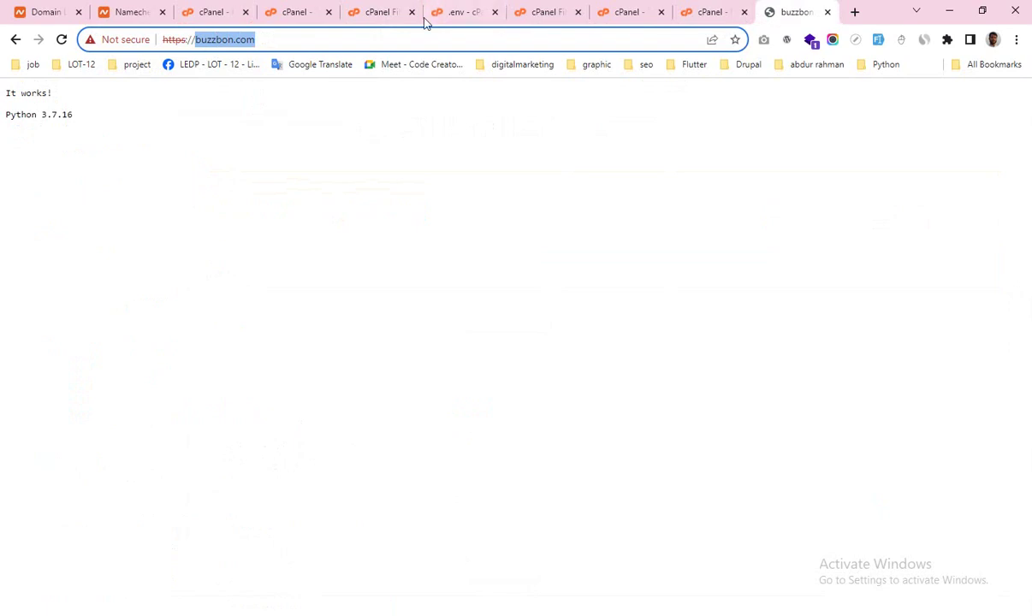
pyautogui.click(453, 13)
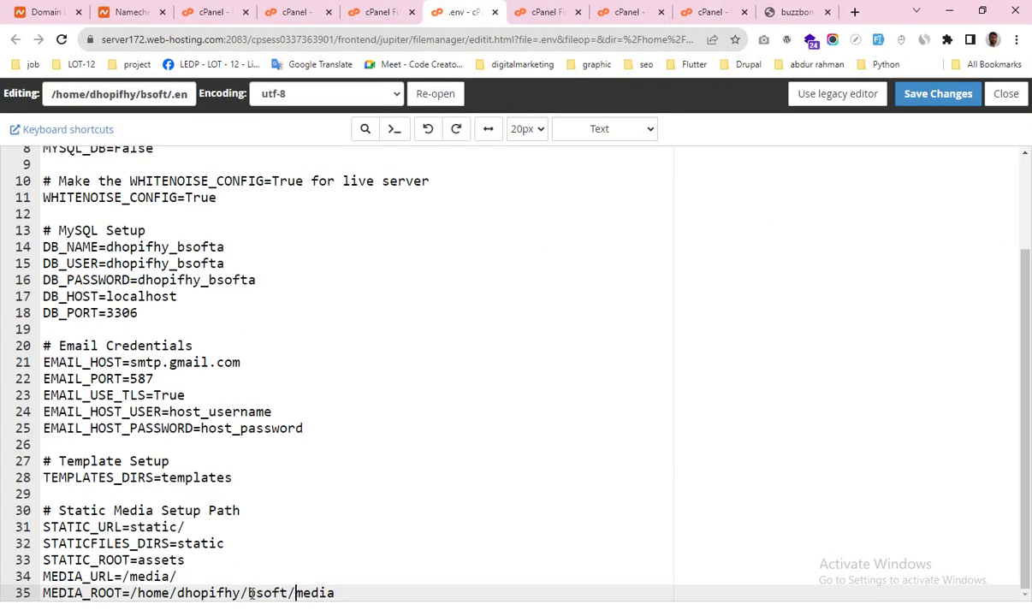
pyautogui.moveTo(249, 593); pyautogui.dragTo(289, 595)
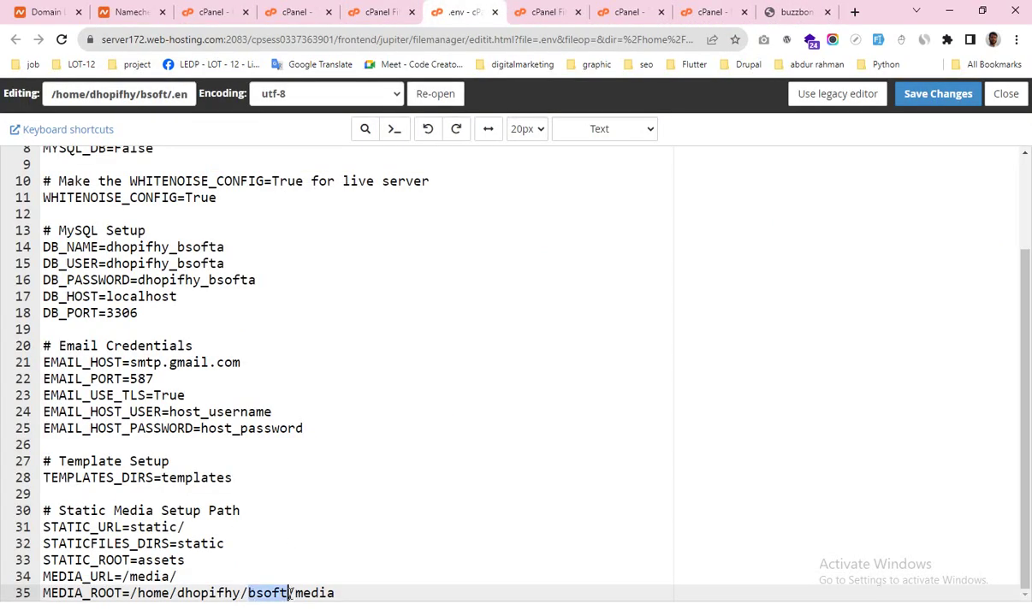
pyautogui.hotkey('ctrl', 'v')
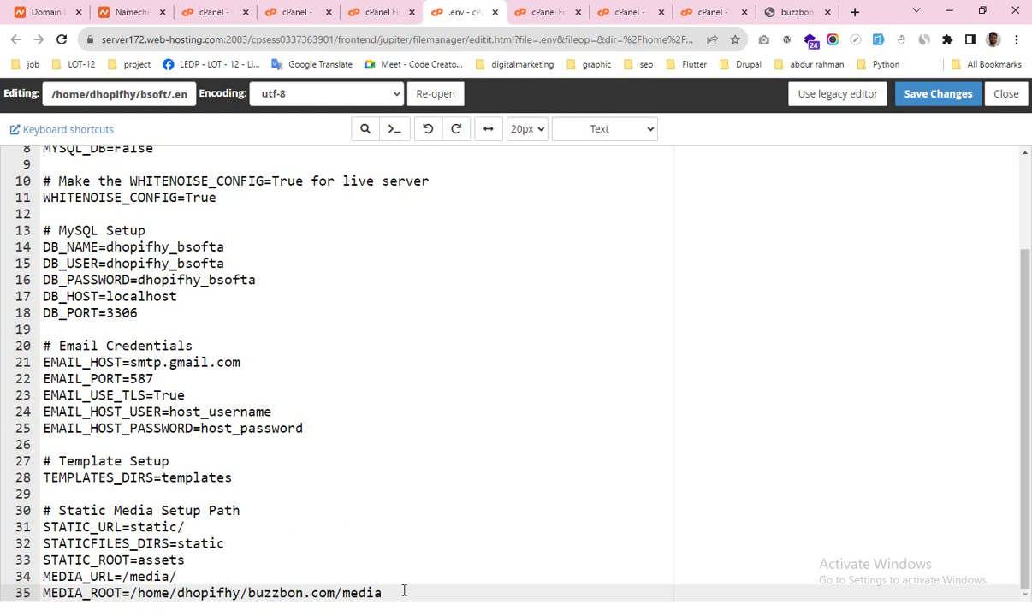
pyautogui.click(942, 97)
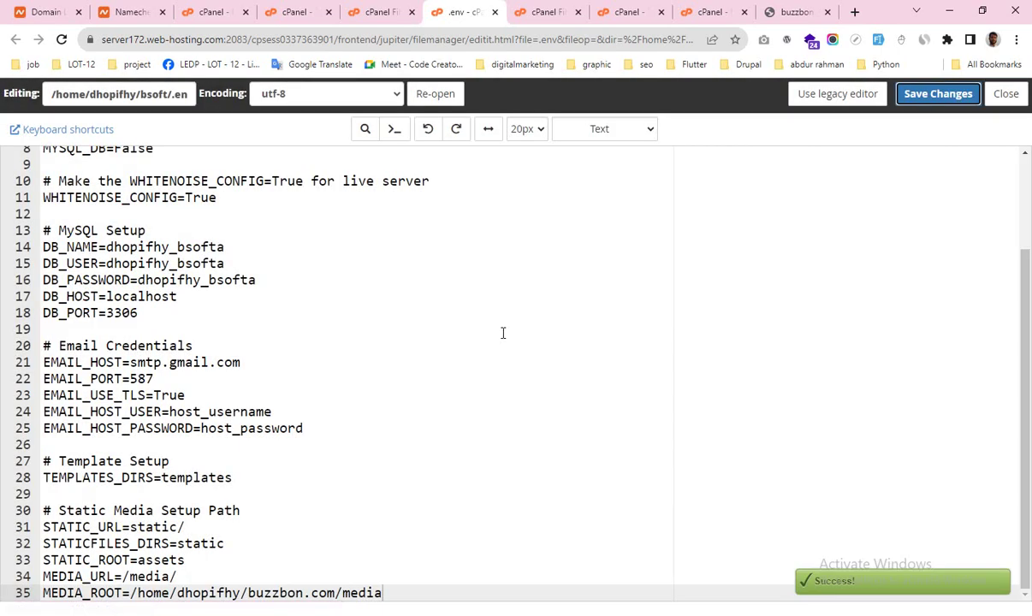
pyautogui.hotkey('alt', 'Tab')
# Step: Scroll the guide past its .env block to step 6, then view the top of the saved .env
pyautogui.scroll(-4, 494, 367)
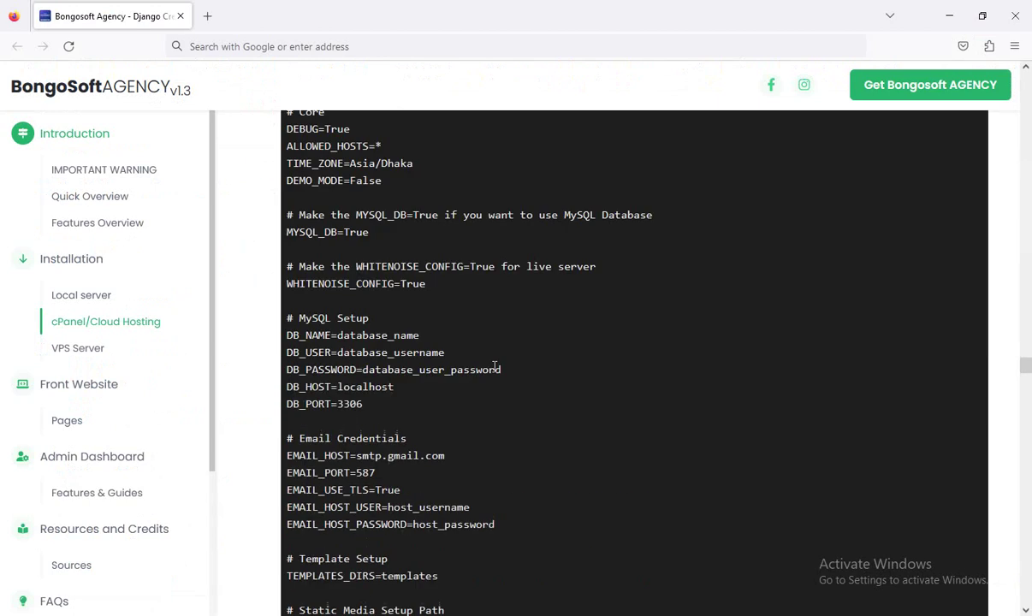
pyautogui.scroll(-4, 495, 368)
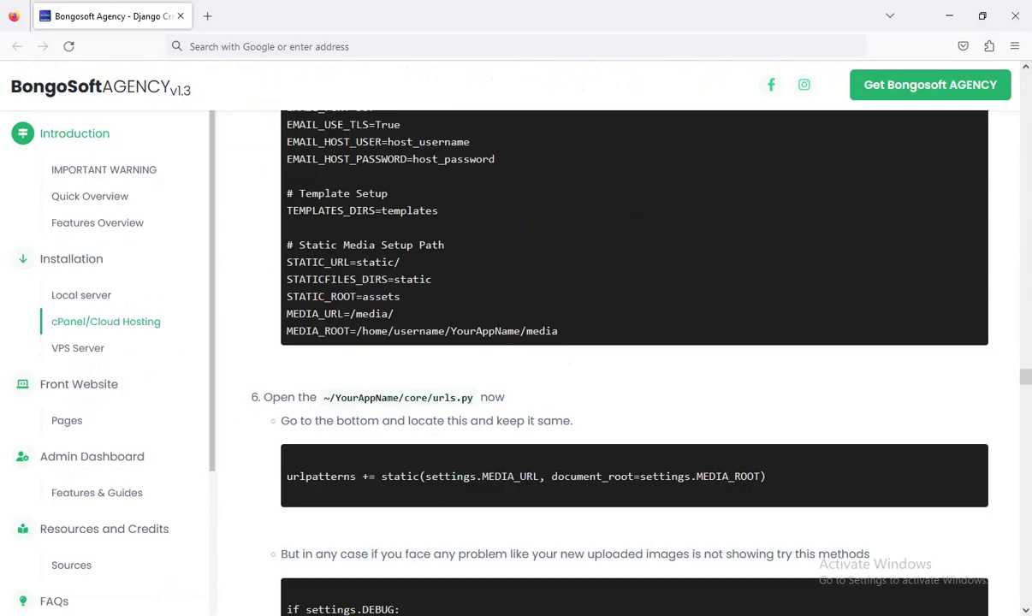
pyautogui.hotkey('alt', 'Tab')
pyautogui.scroll(2, 310, 316)
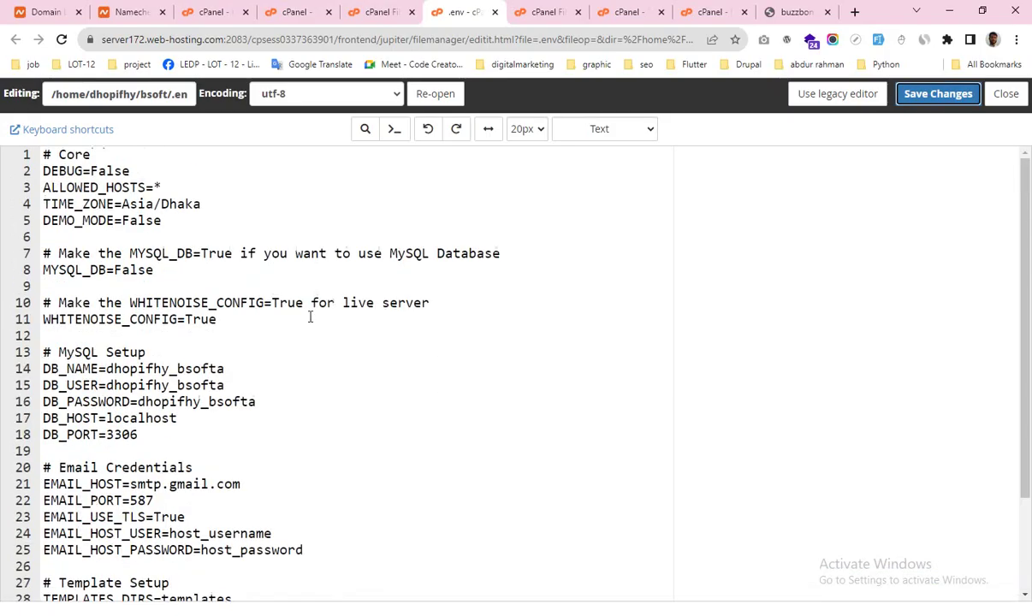
# Step: Open core/urls.py in the cPanel code editor
pyautogui.click(372, 12)
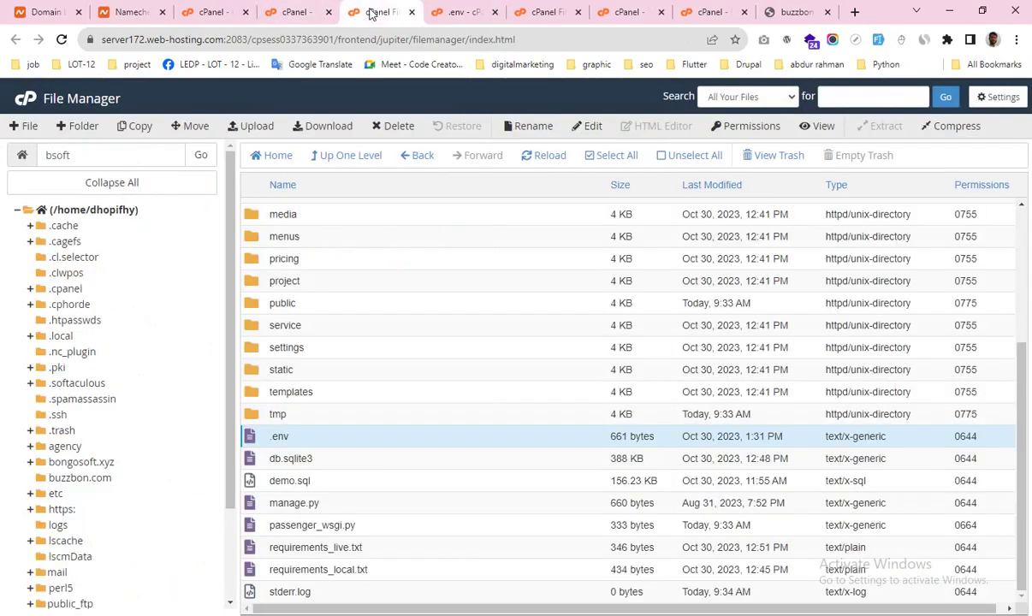
pyautogui.scroll(5, 392, 396)
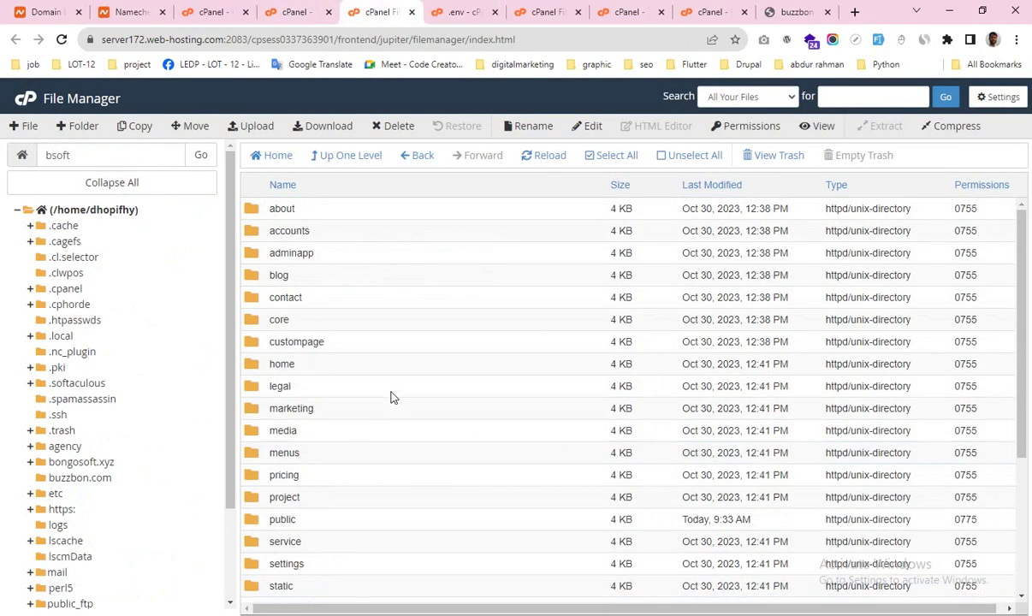
pyautogui.click(298, 324)
pyautogui.doubleClick(296, 324)
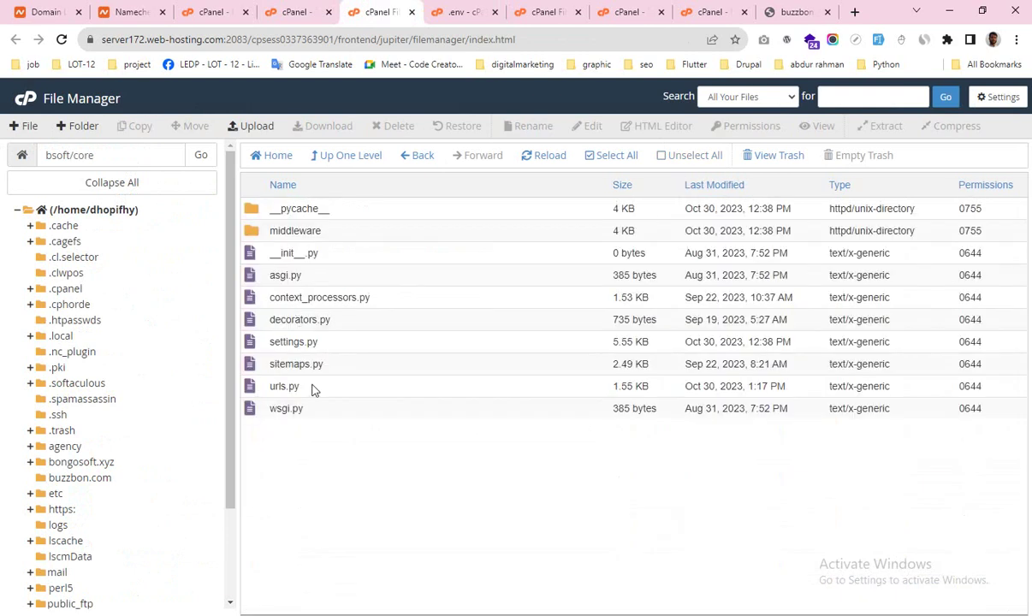
pyautogui.rightClick(316, 391)
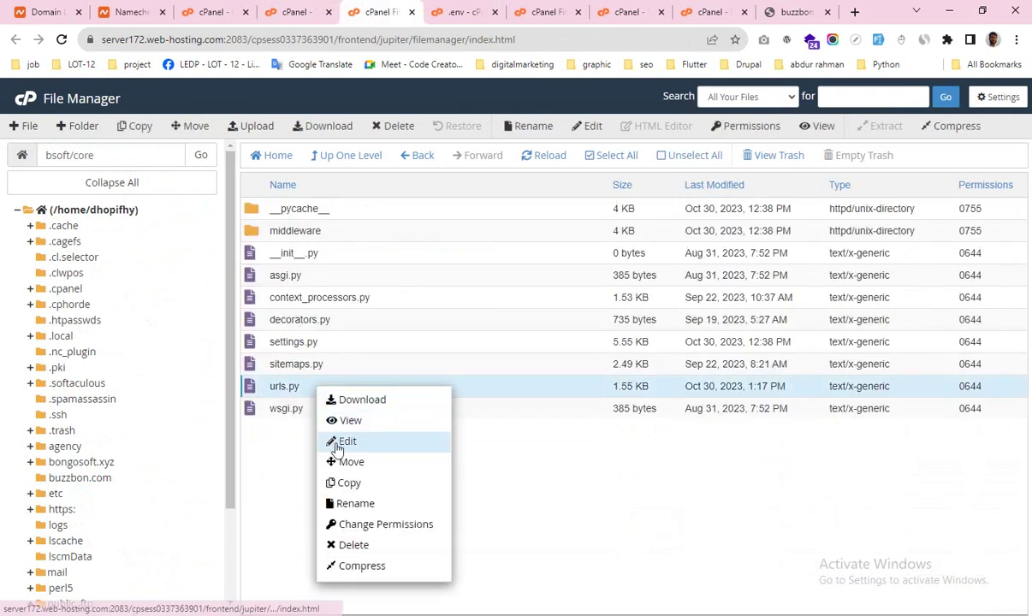
pyautogui.click(321, 438)
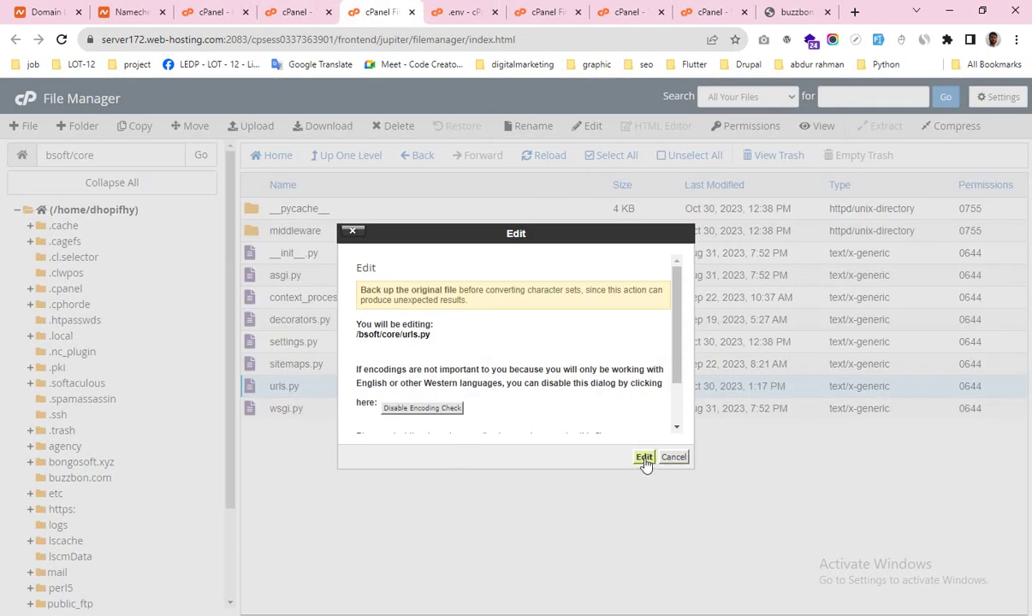
pyautogui.click(644, 458)
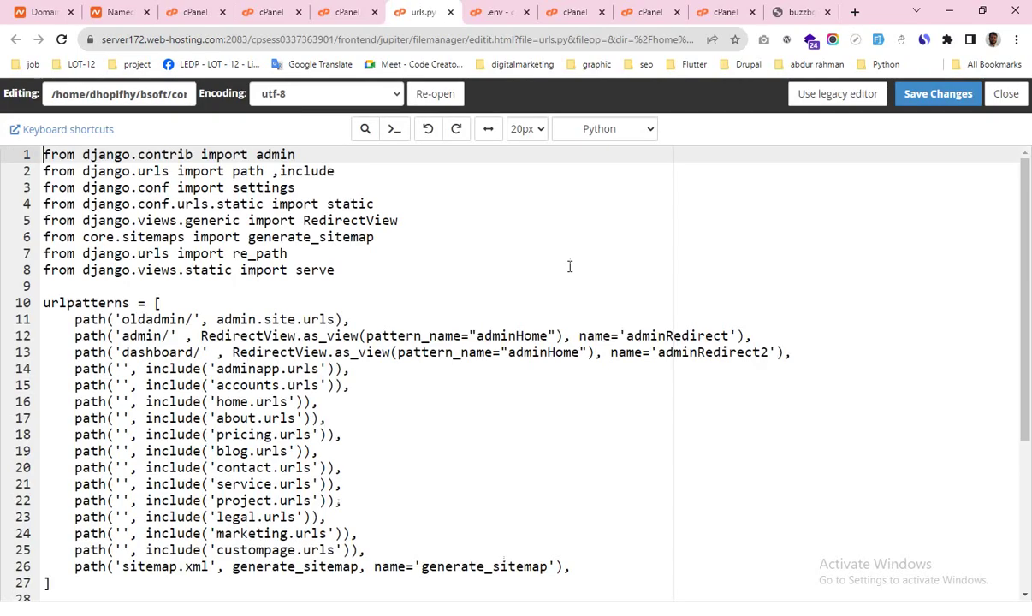
# Step: Check that urls.py ends with the static MEDIA_URL pattern and save it unchanged
pyautogui.scroll(-3, 569, 267)
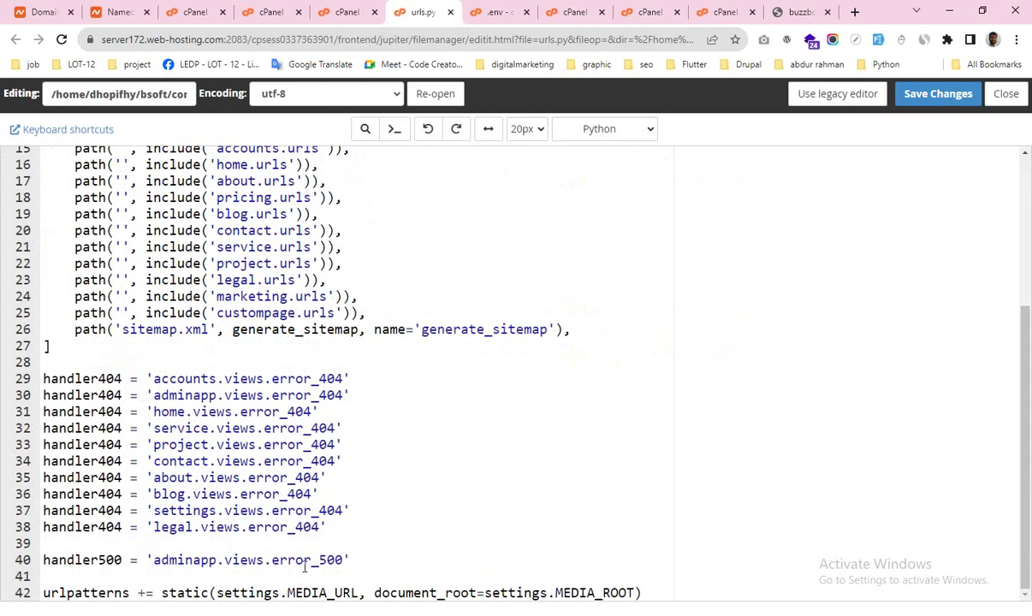
pyautogui.click(909, 100)
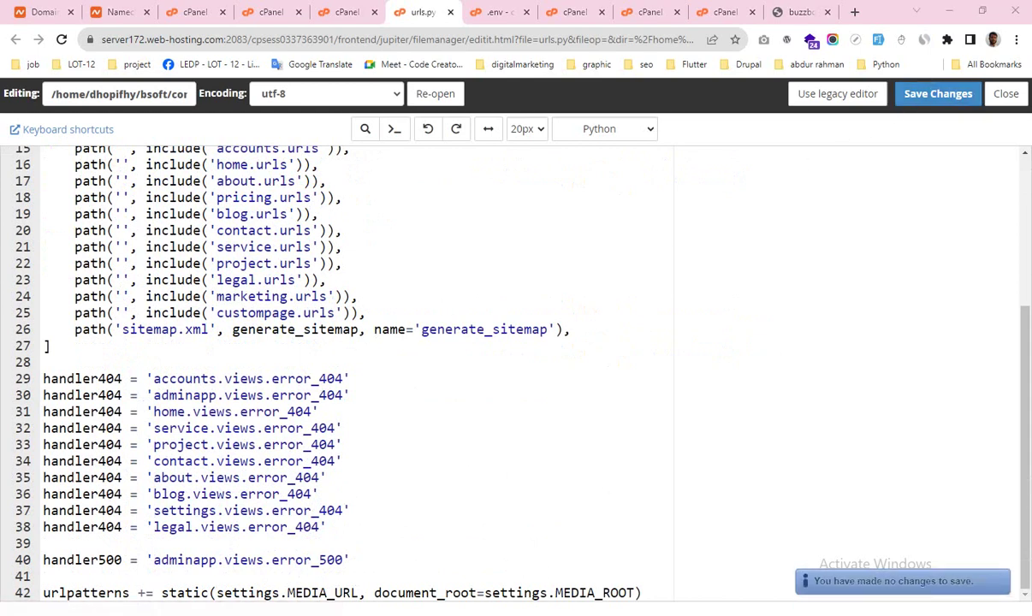
pyautogui.hotkey('alt', 'Tab')
pyautogui.scroll(-3, 472, 425)
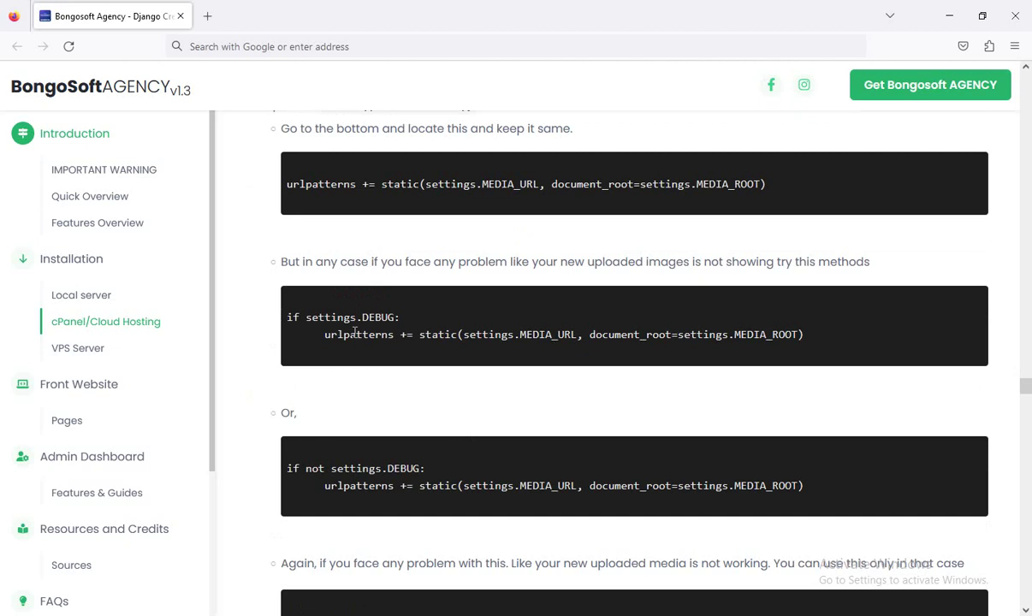
# Step: Copy the 'from core.wsgi import application' line from the guide's step 7
pyautogui.scroll(-7, 354, 333)
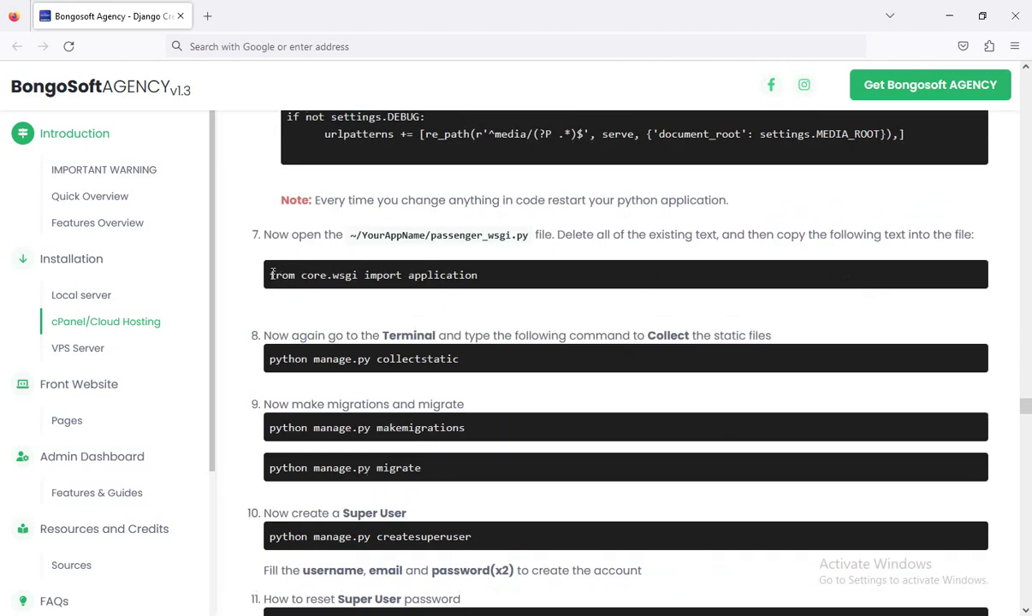
pyautogui.moveTo(272, 275); pyautogui.dragTo(478, 276)
pyautogui.hotkey('ctrl', 'c')
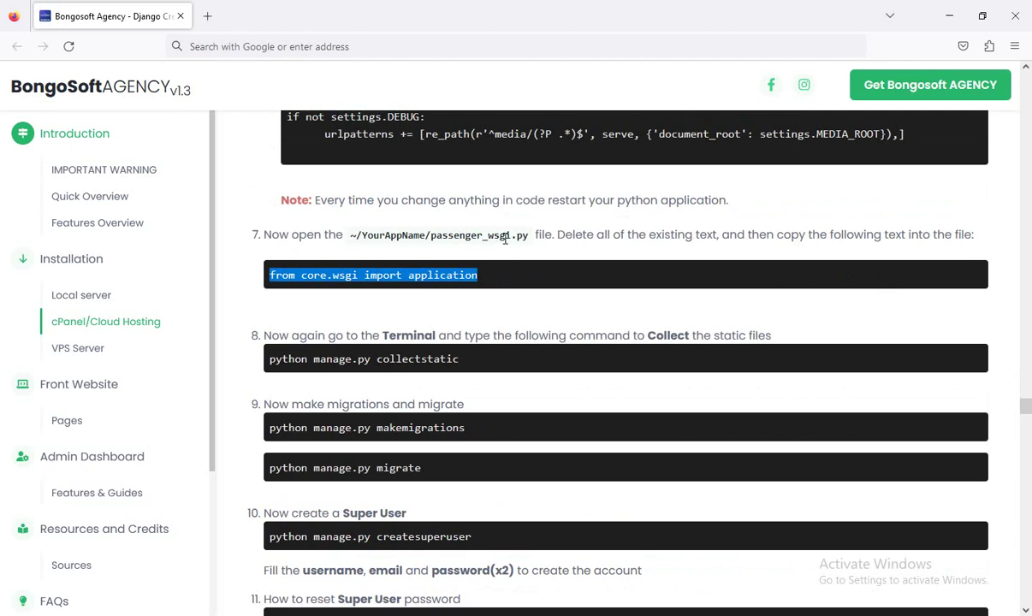
pyautogui.hotkey('alt', 'Tab')
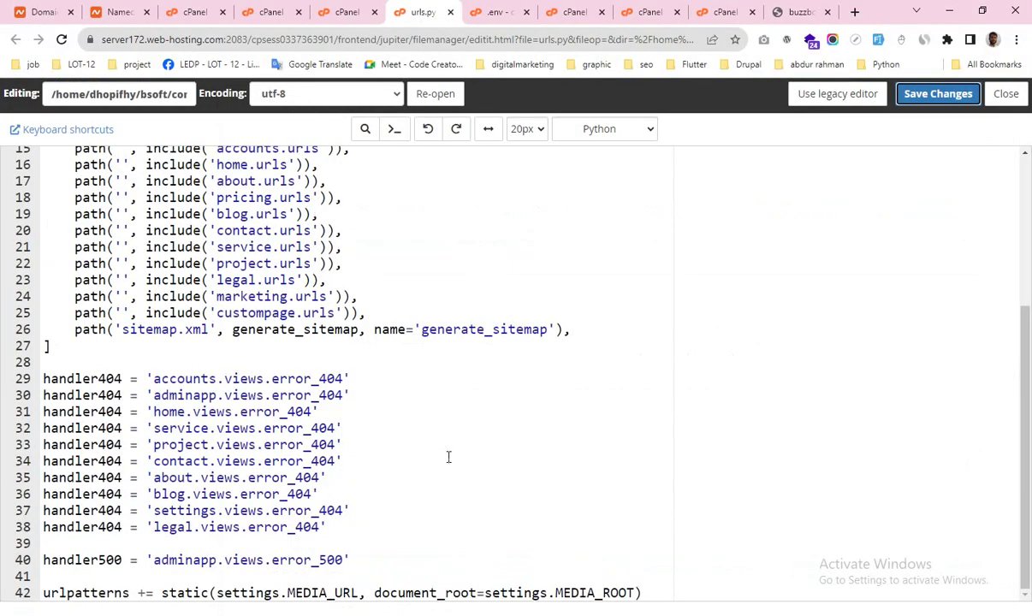
# Step: Open bsoft's passenger_wsgi.py in the code editor
pyautogui.click(343, 11)
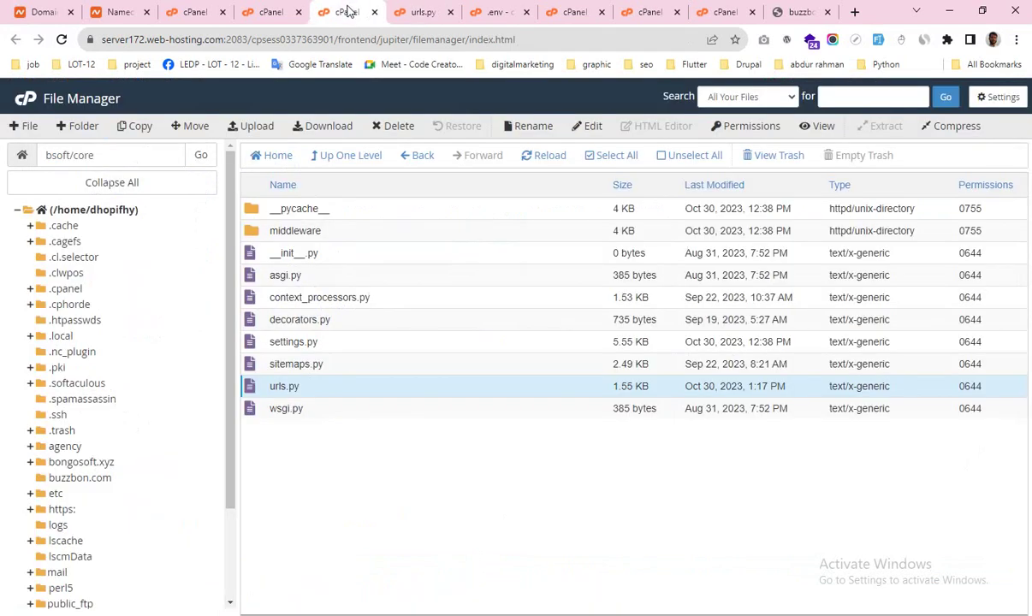
pyautogui.click(326, 161)
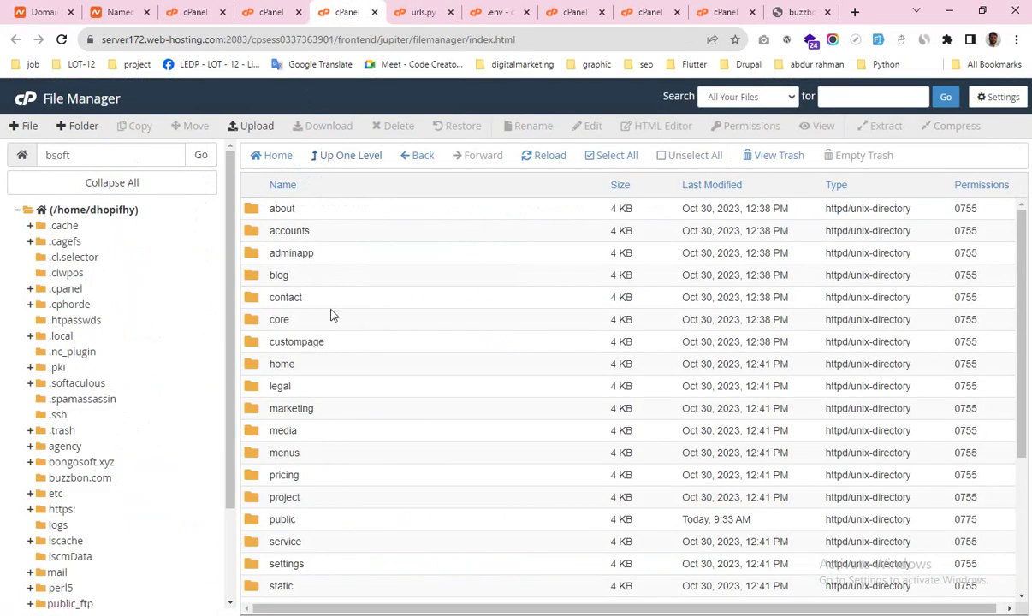
pyautogui.scroll(-2, 334, 386)
pyautogui.scroll(-2, 338, 445)
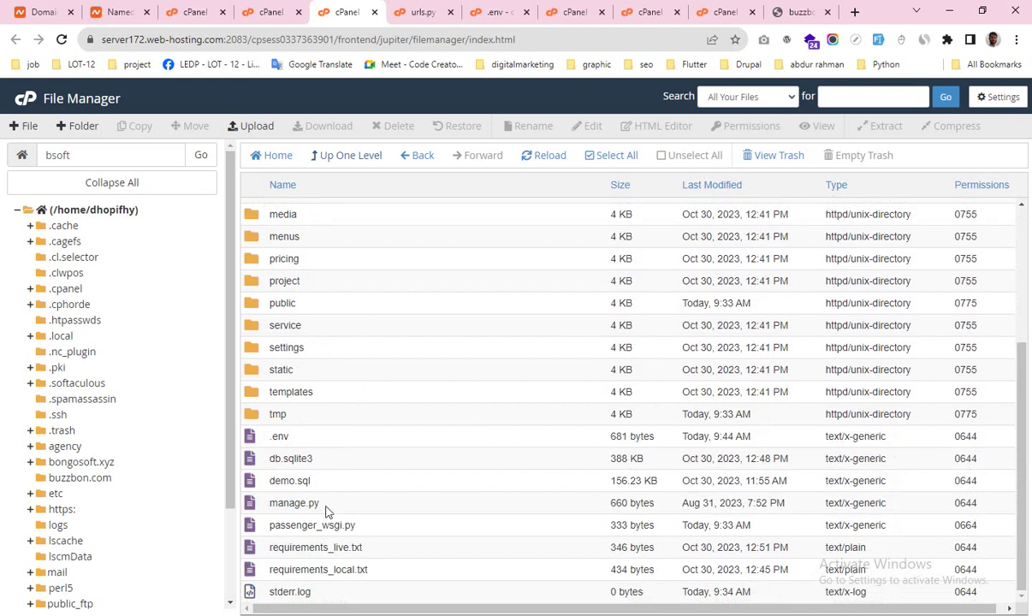
pyautogui.rightClick(369, 531)
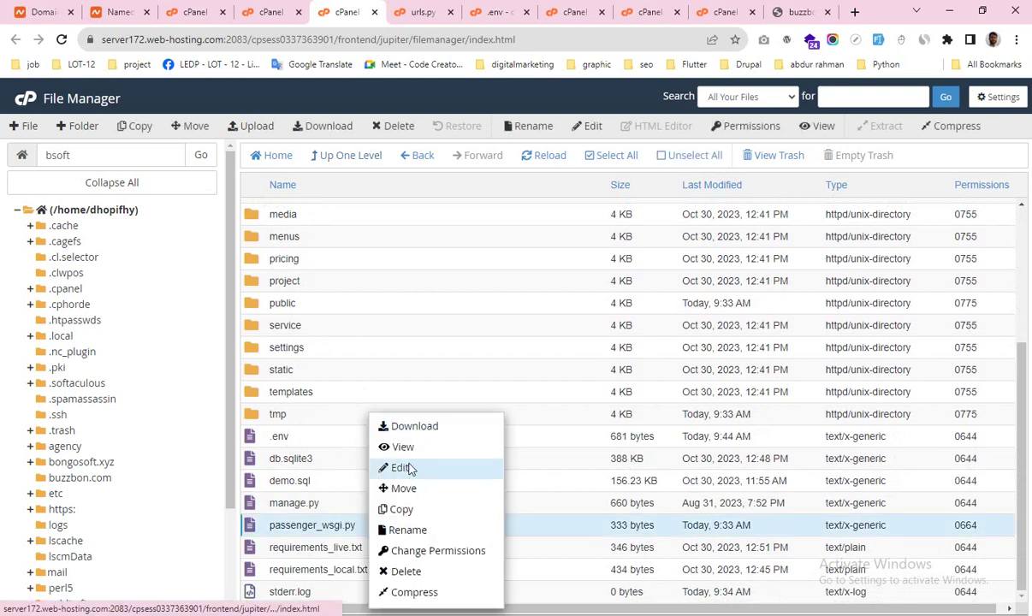
pyautogui.click(403, 468)
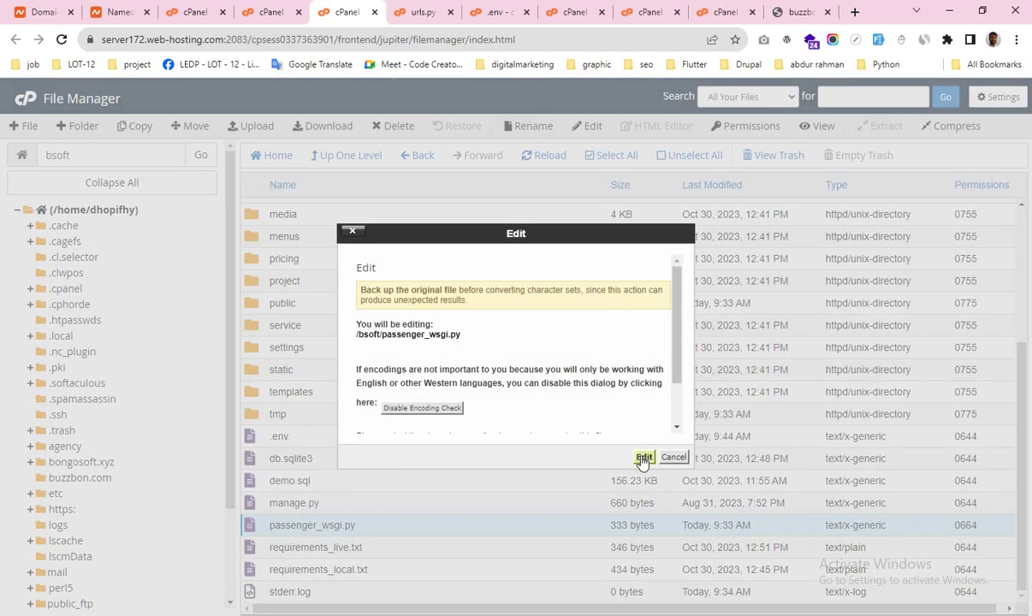
pyautogui.click(642, 457)
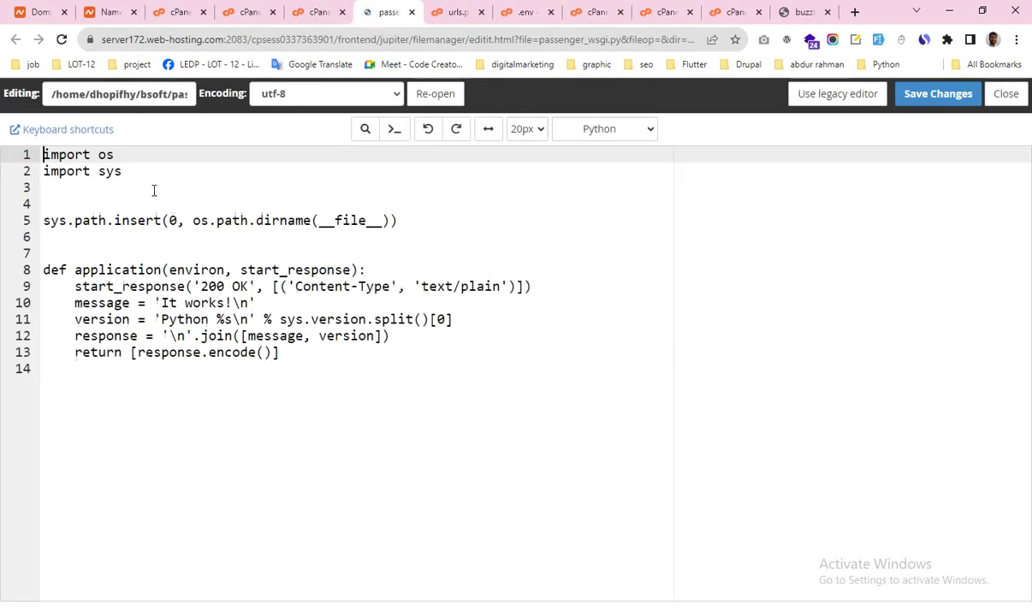
# Step: Replace passenger_wsgi.py's contents with 'from core.wsgi import application' and save it
pyautogui.moveTo(279, 351); pyautogui.dragTo(10, 132)
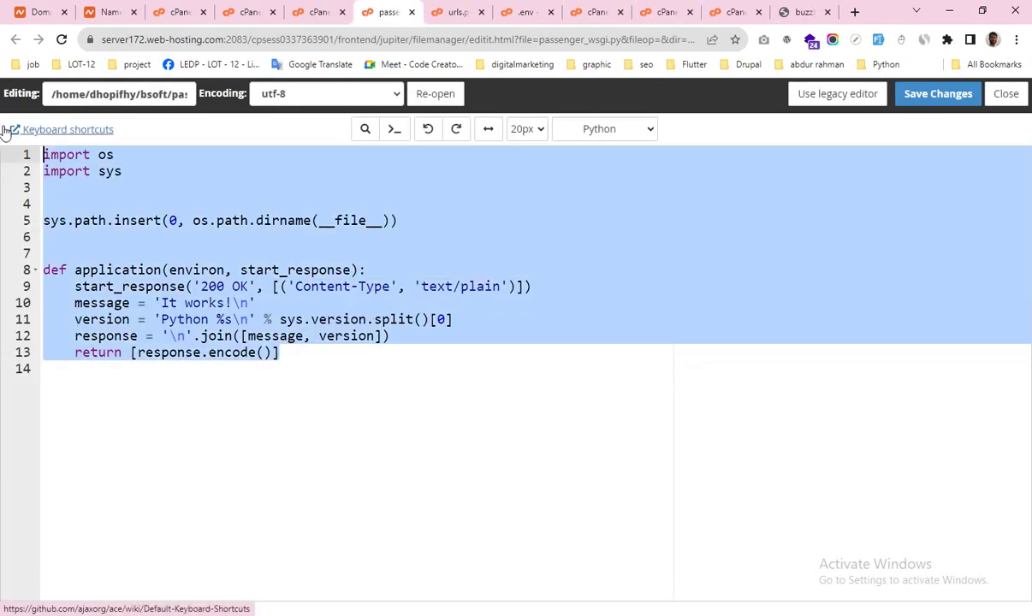
pyautogui.press('BackSpace')
pyautogui.hotkey('ctrl', 'v')
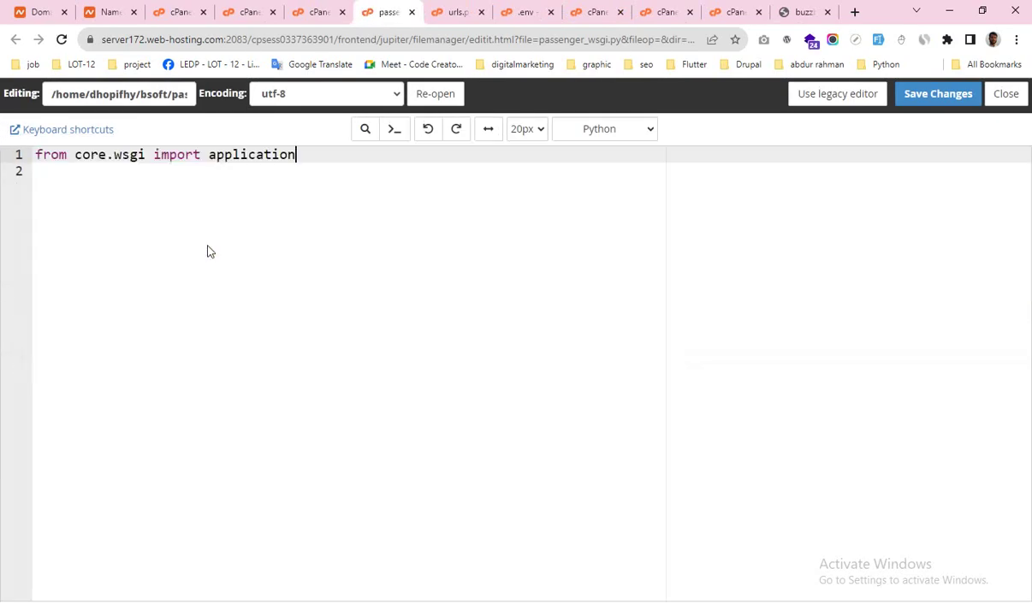
pyautogui.click(940, 99)
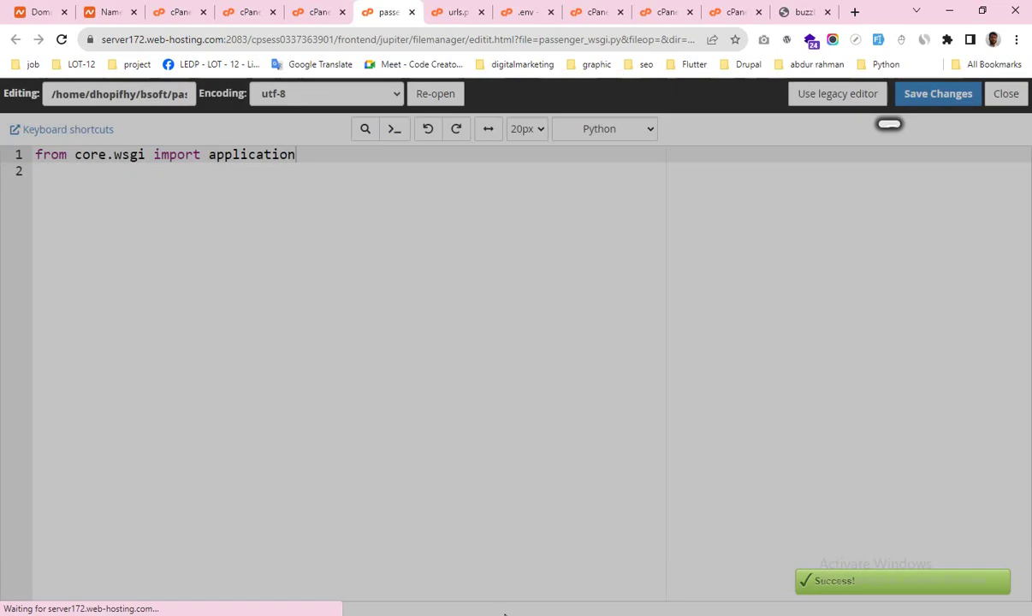
pyautogui.hotkey('alt', 'Tab')
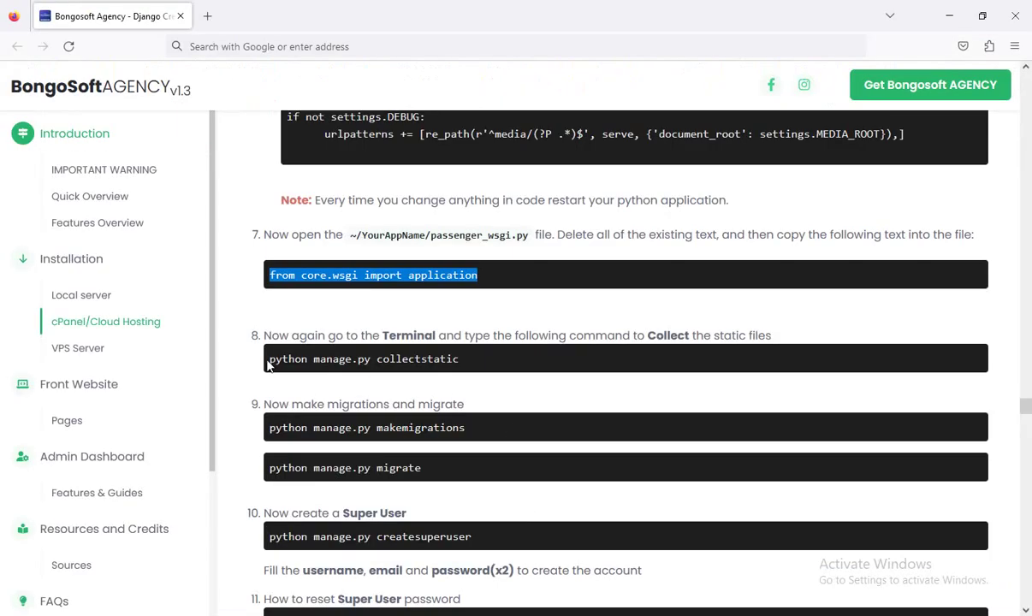
# Step: Run python manage.py collectstatic in the Terminal, copying 3291 files into bsoft/assets
pyautogui.moveTo(269, 363); pyautogui.dragTo(574, 382)
pyautogui.press('super+c')
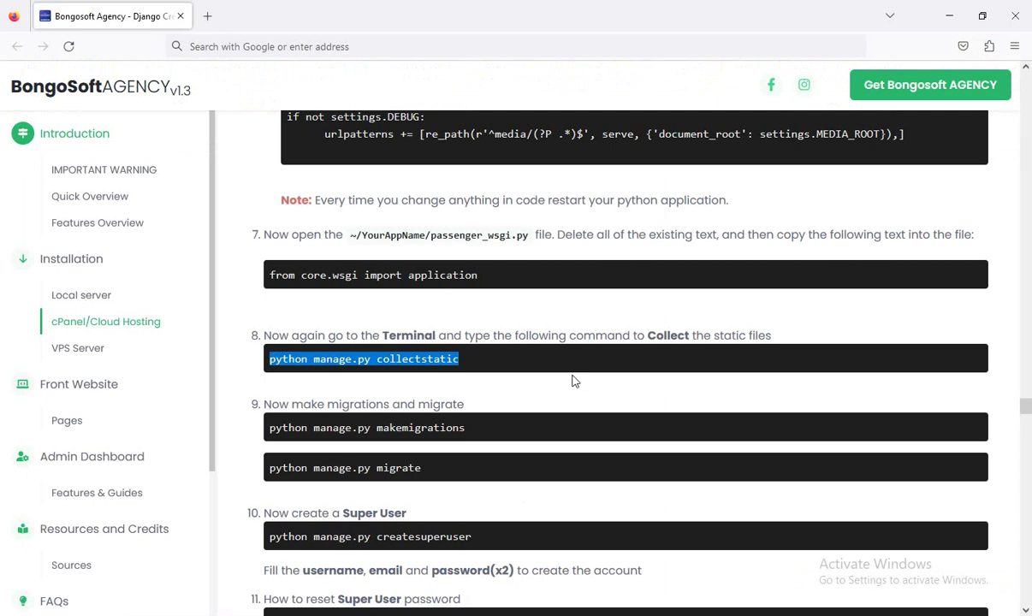
pyautogui.hotkey('alt', 'Tab')
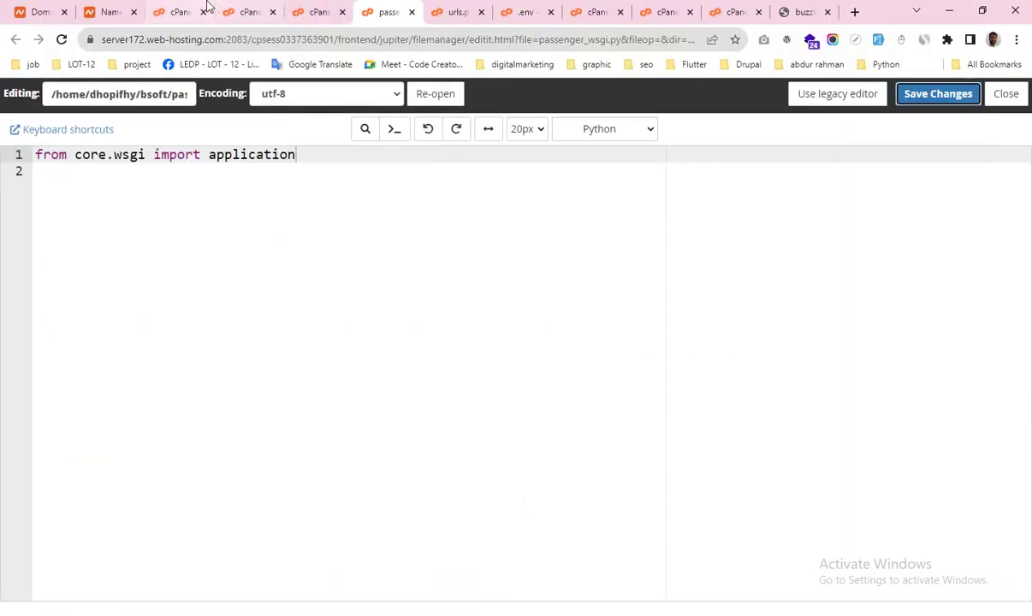
pyautogui.click(247, 11)
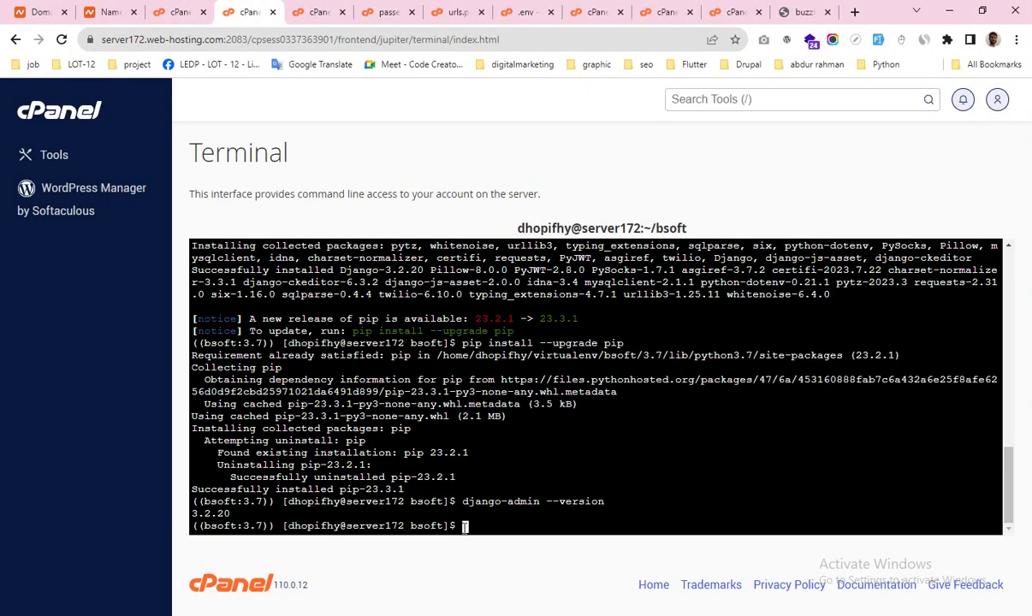
pyautogui.rightClick(462, 527)
pyautogui.click(497, 378)
pyautogui.press('Return')
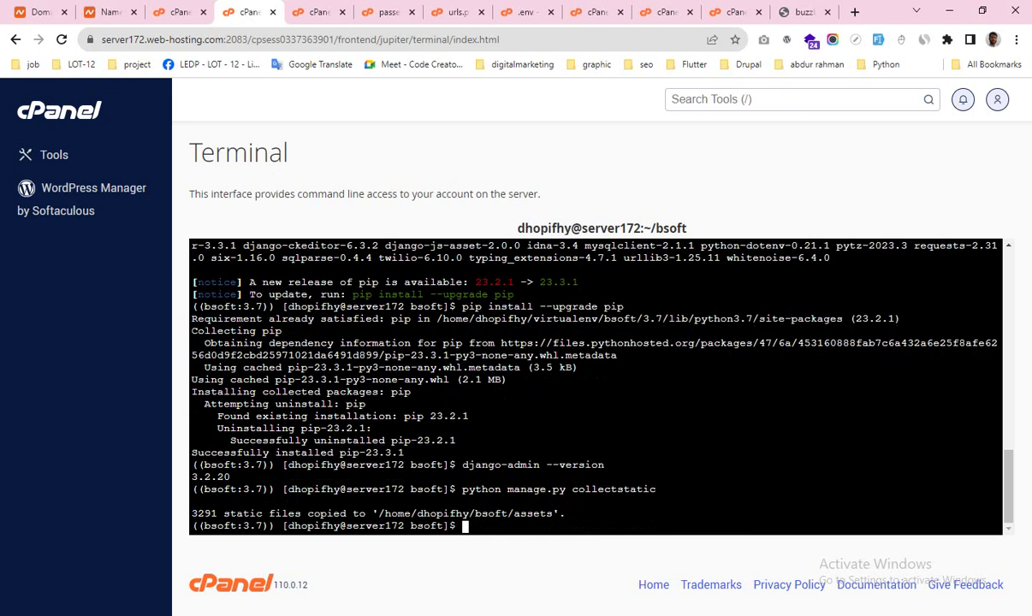
pyautogui.hotkey('alt', 'Tab')
# Step: Run python manage.py makemigrations in the Terminal; it reports no changes detected
pyautogui.moveTo(260, 427); pyautogui.dragTo(467, 430)
pyautogui.press('super+c')
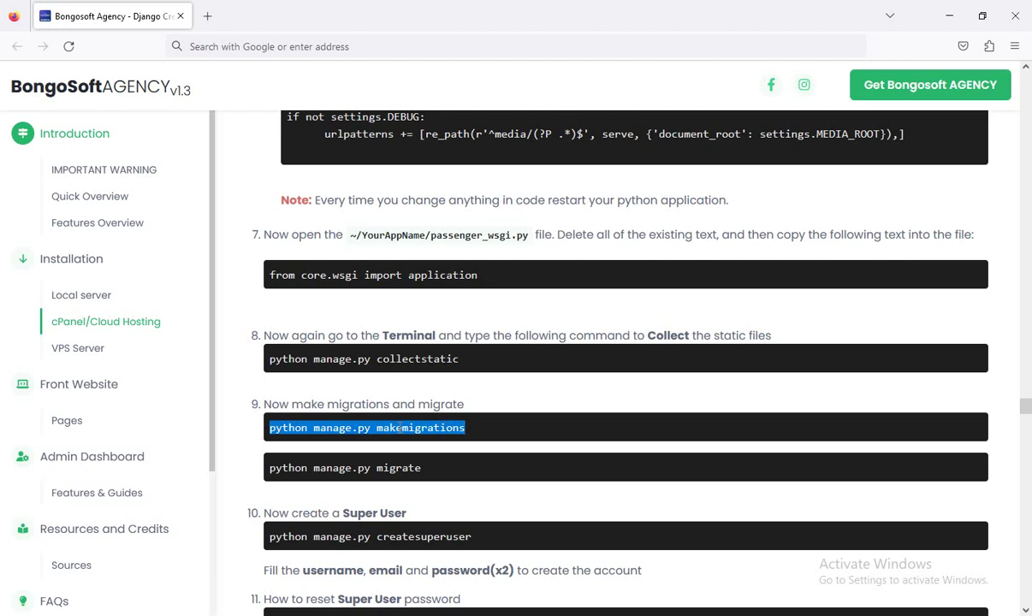
pyautogui.hotkey('alt', 'Tab')
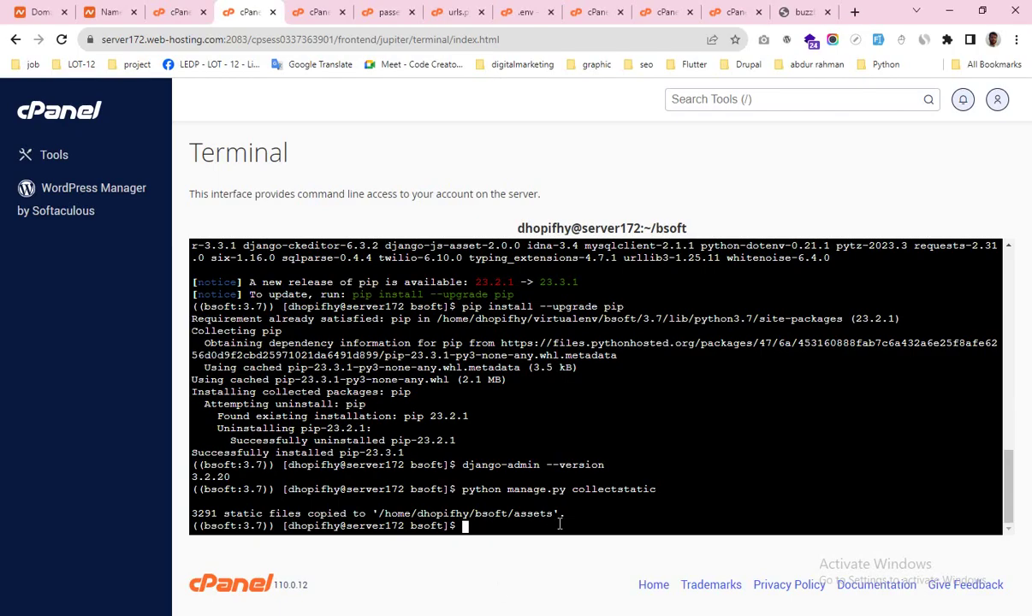
pyautogui.rightClick(467, 528)
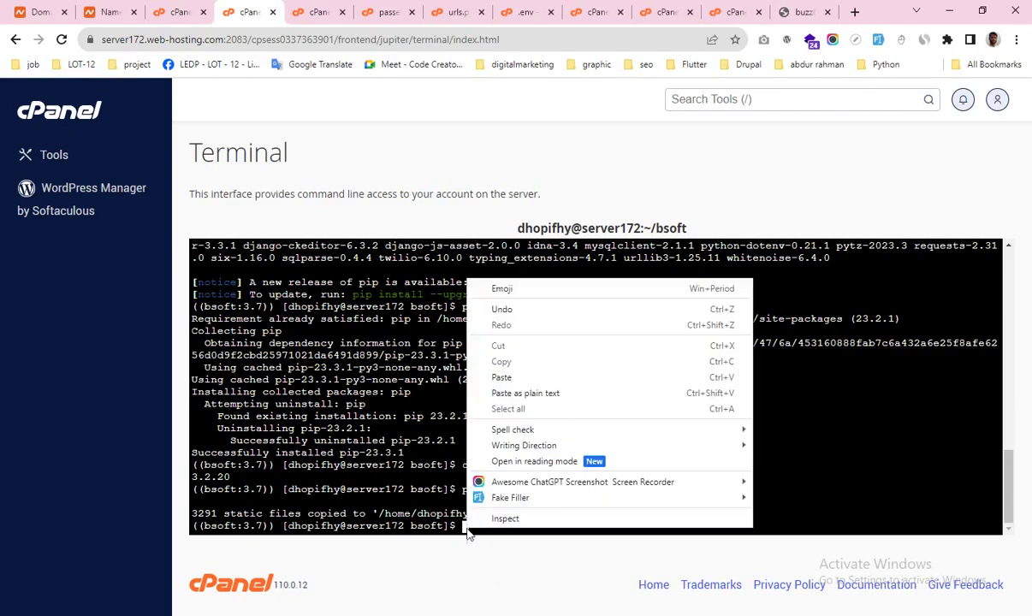
pyautogui.click(514, 378)
pyautogui.press('Return')
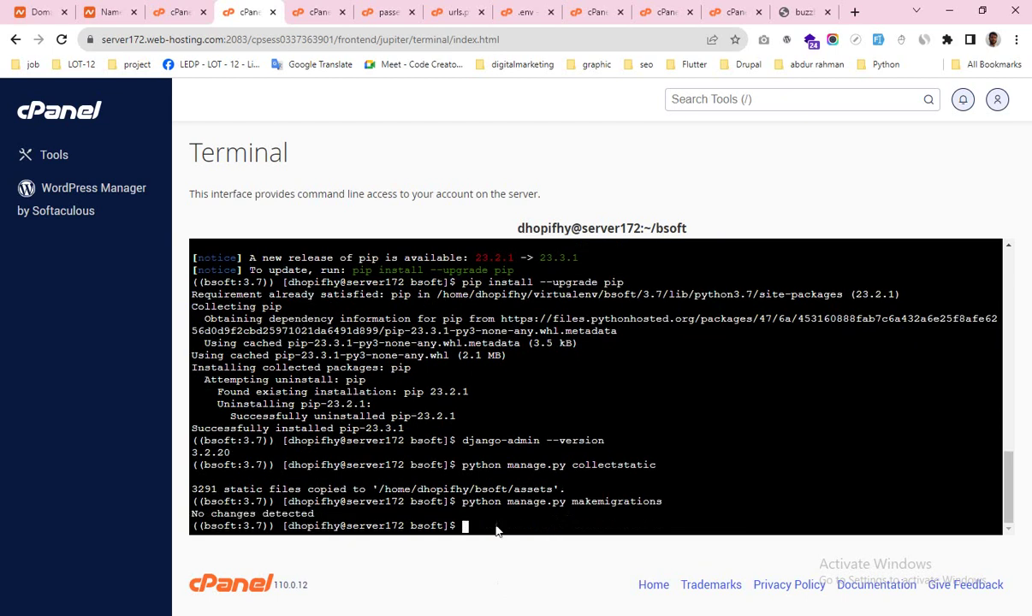
pyautogui.hotkey('alt', 'Tab')
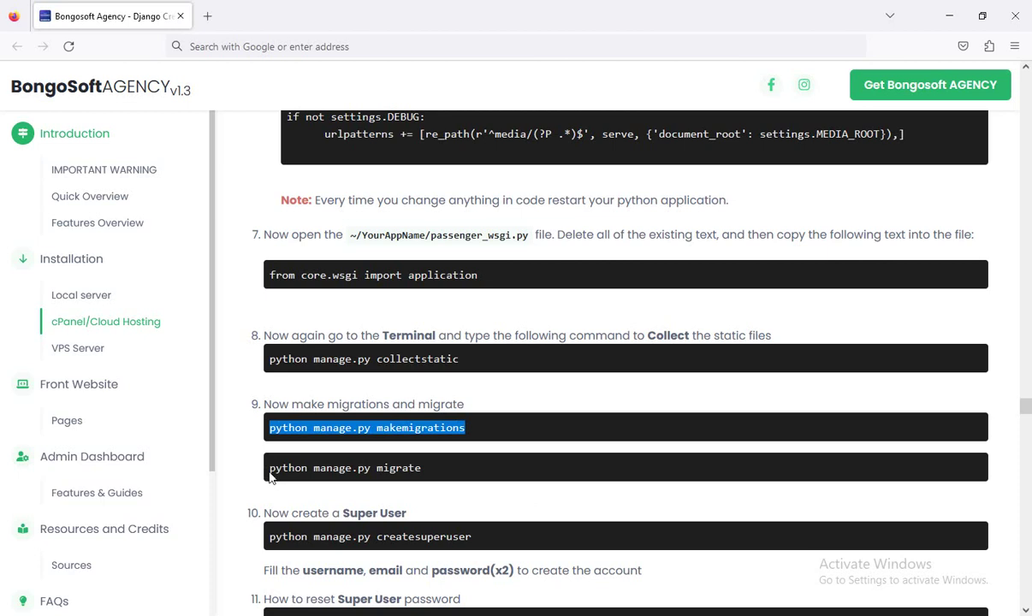
# Step: Run python manage.py migrate in the Terminal; there are no migrations to apply
pyautogui.moveTo(269, 468); pyautogui.dragTo(426, 478)
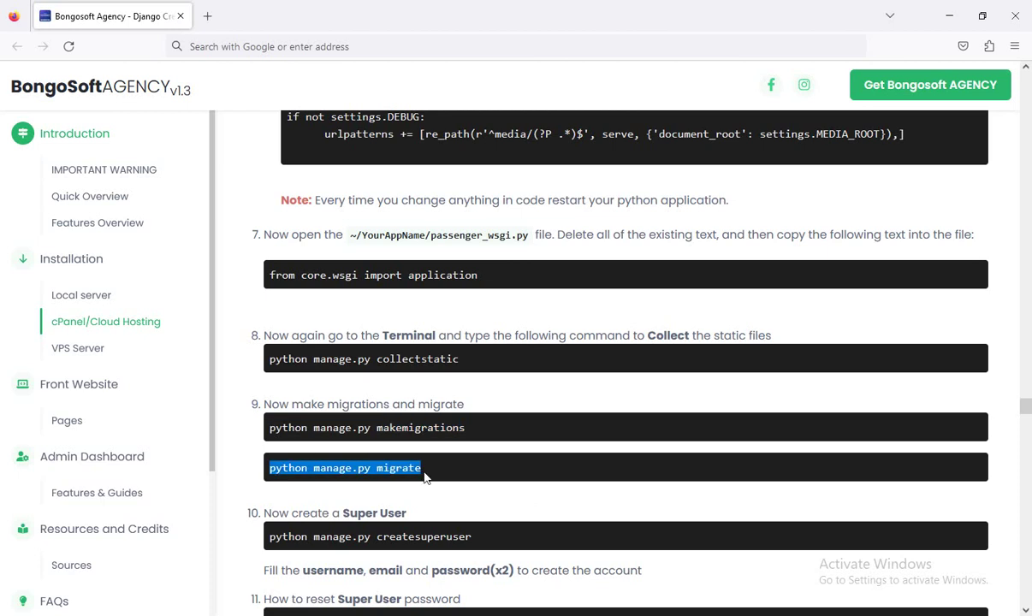
pyautogui.hotkey('alt', 'Tab')
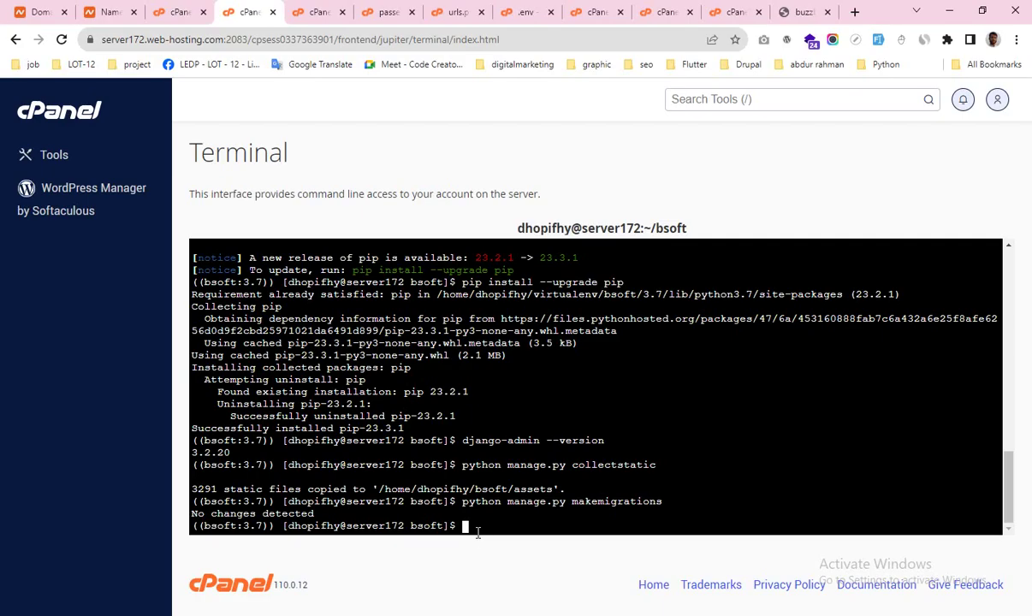
pyautogui.rightClick(439, 259)
pyautogui.click(492, 357)
pyautogui.press('Return')
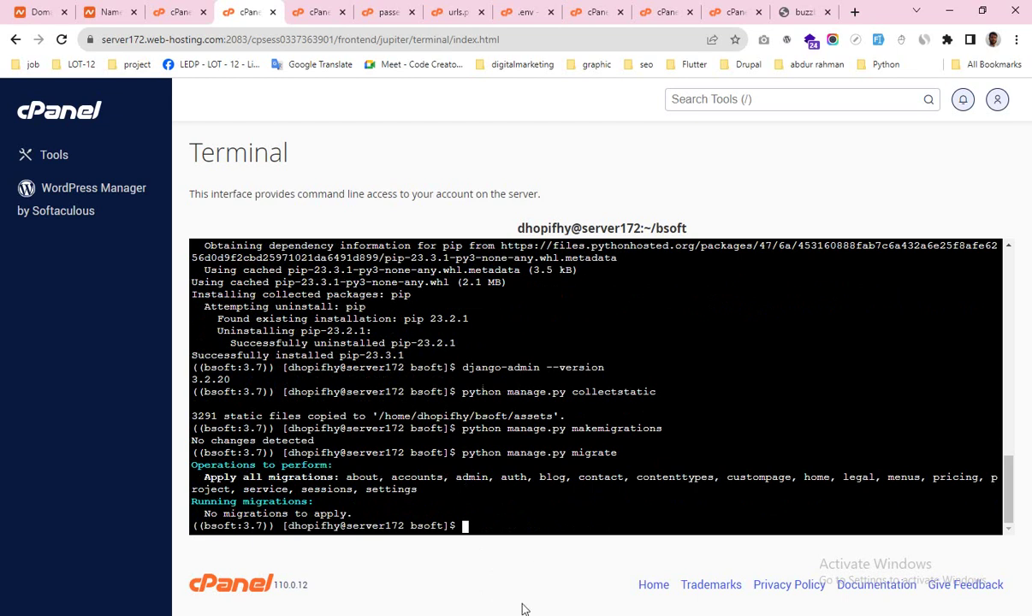
pyautogui.hotkey('alt', 'Tab')
# Step: Run python manage.py createsuperuser and try the username admin, which is already taken
pyautogui.moveTo(267, 536); pyautogui.dragTo(484, 541)
pyautogui.press('super+c')
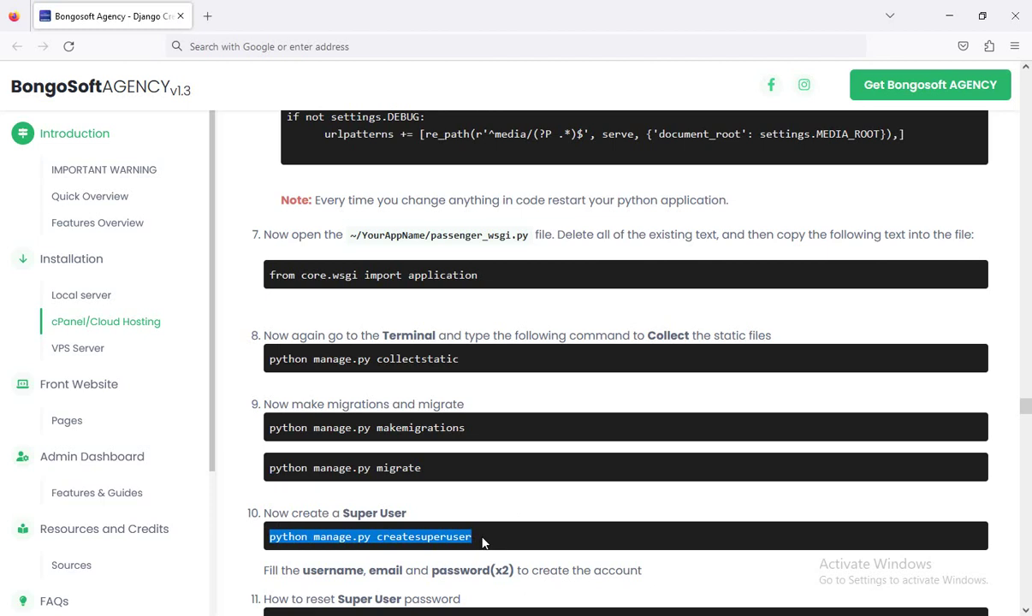
pyautogui.hotkey('alt', 'Tab')
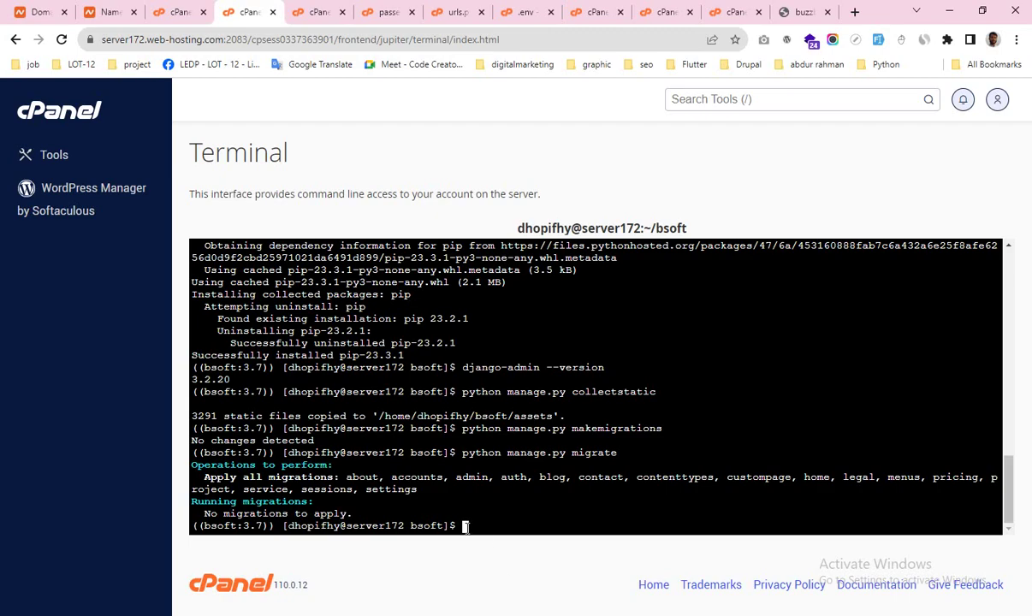
pyautogui.rightClick(465, 526)
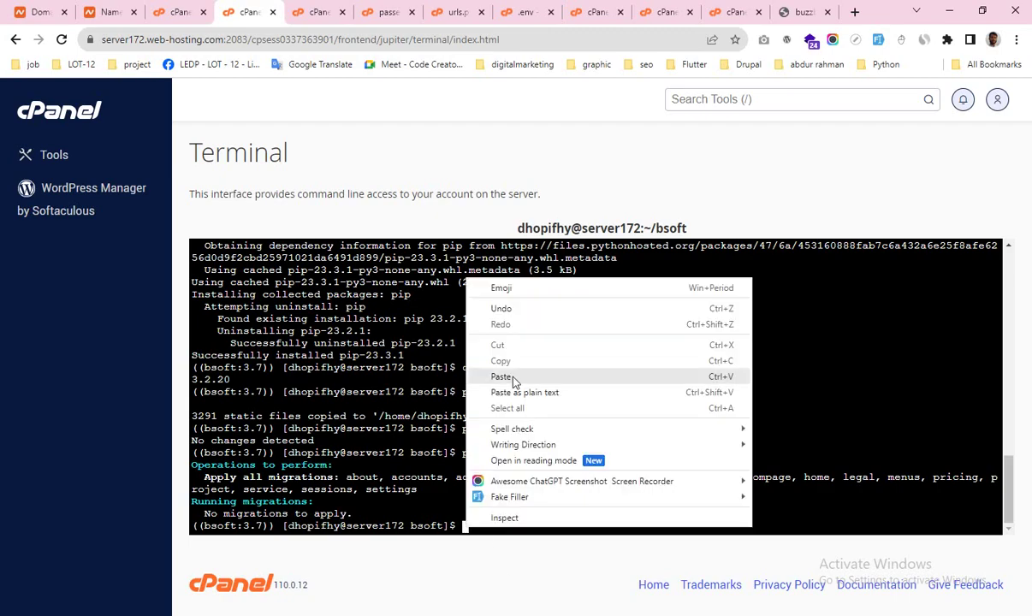
pyautogui.click(502, 377)
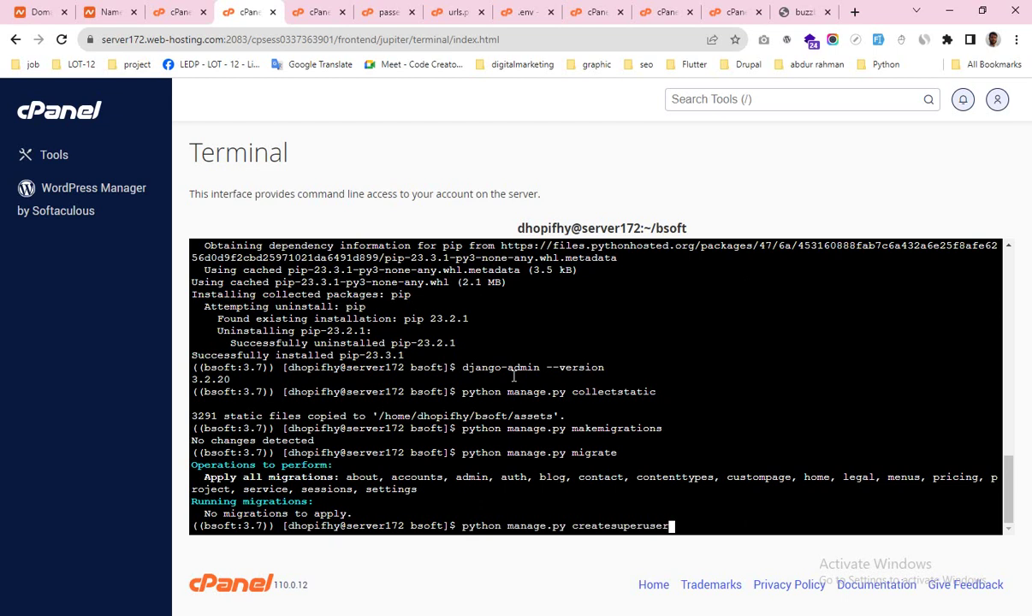
pyautogui.press('Return')
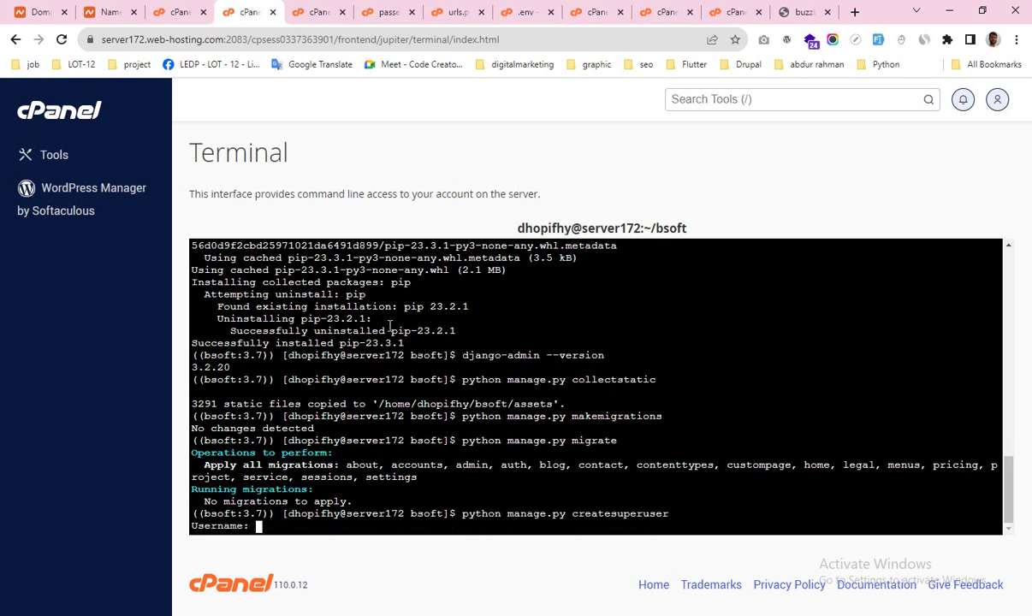
pyautogui.write('admin')
pyautogui.press('Return')
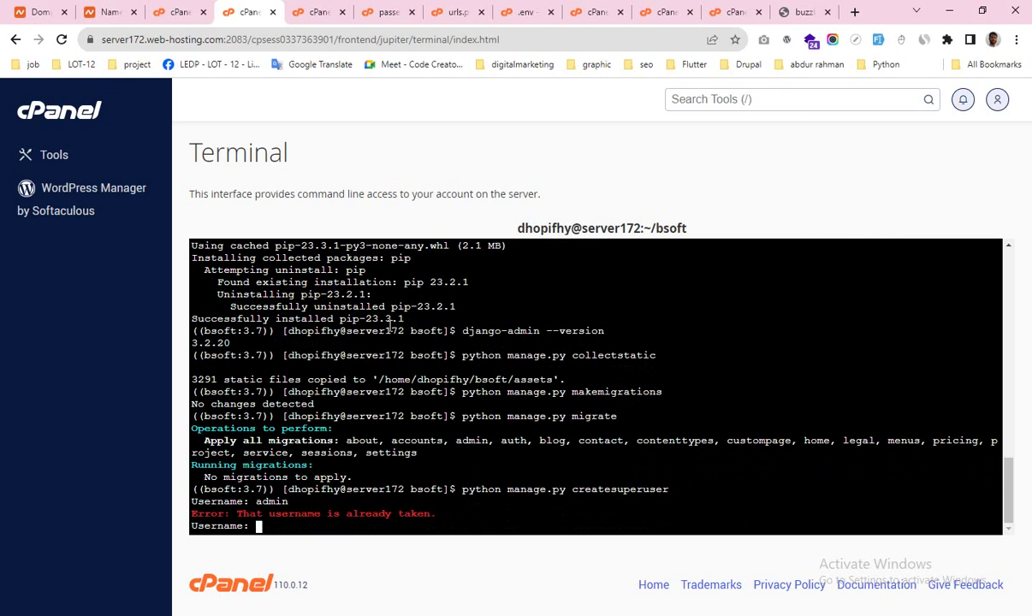
# Step: Enter a new username, an email address and the password twice, then bypass password validation
pyautogui.write('towkir')
pyautogui.press('Return')
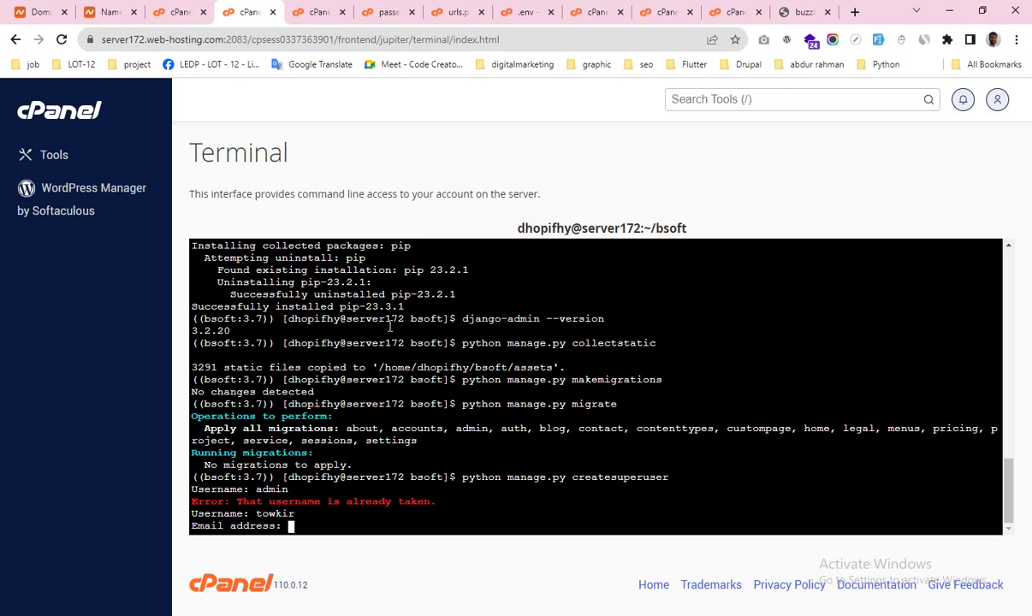
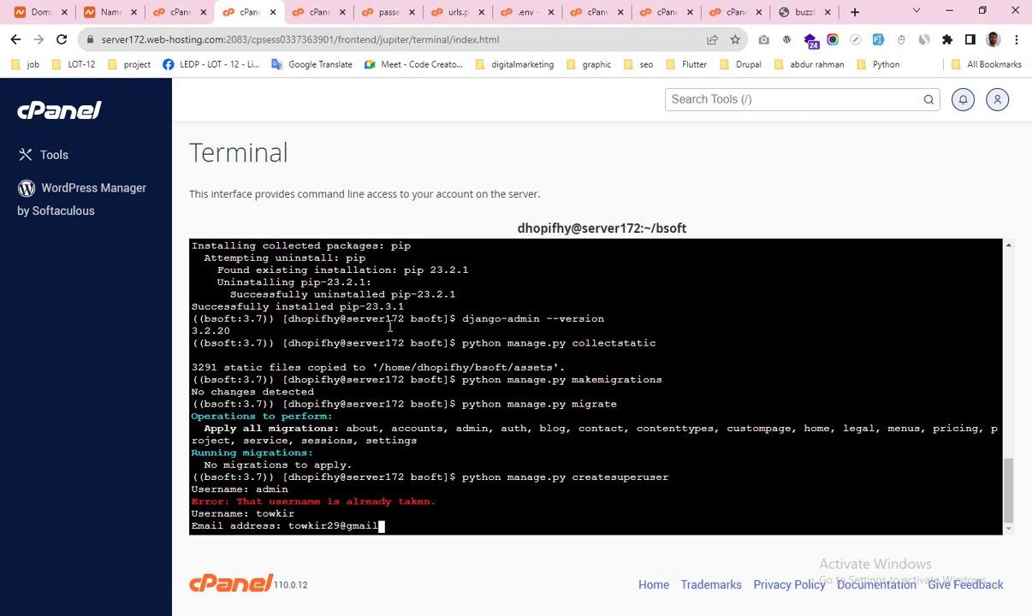
pyautogui.press('Return')
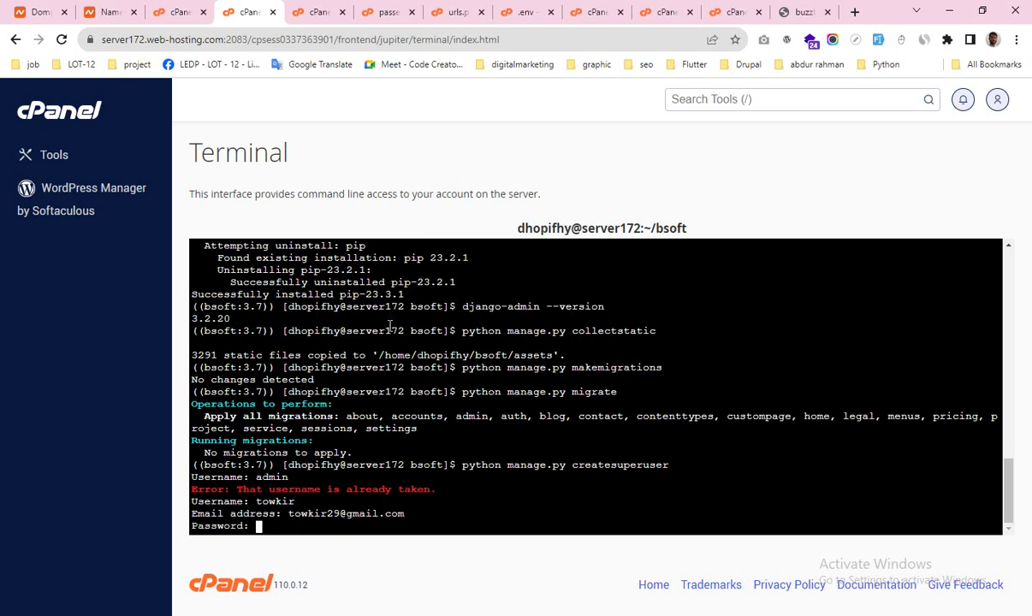
pyautogui.press('Return')
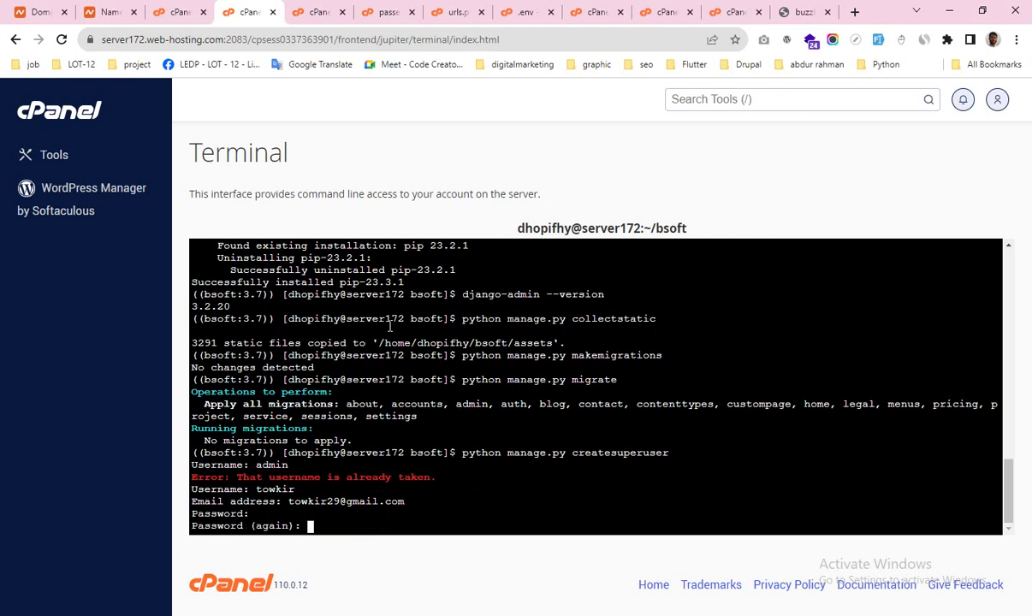
pyautogui.press('Return')
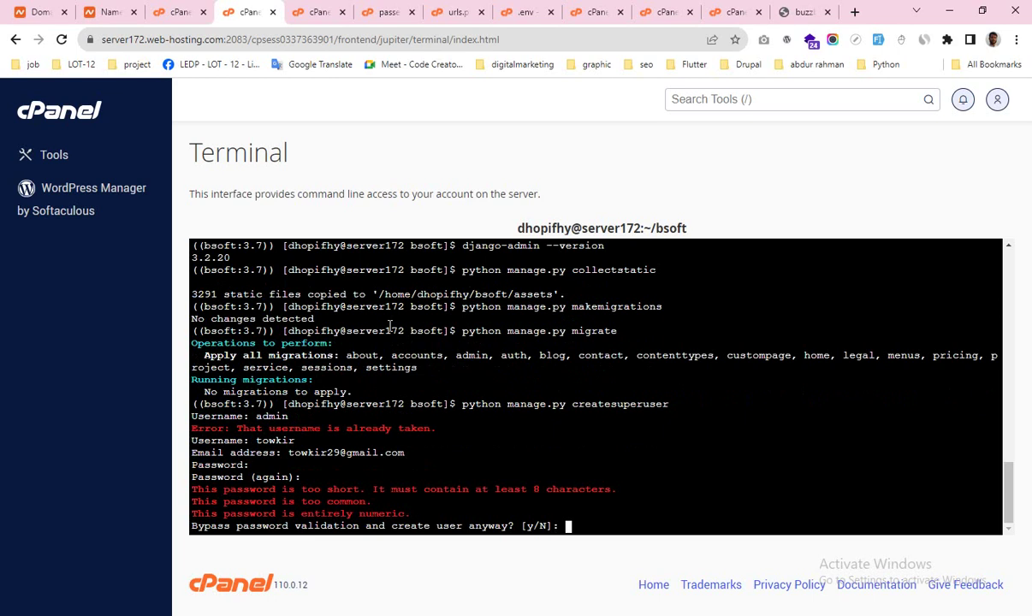
pyautogui.press('Return')
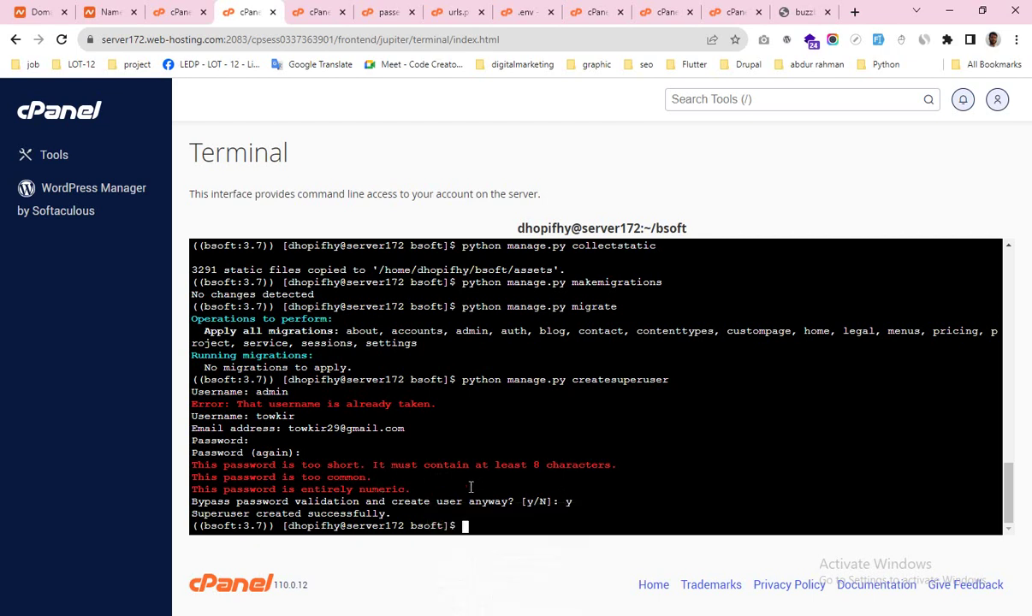
pyautogui.hotkey('alt', 'Tab')
pyautogui.scroll(-3, 435, 425)
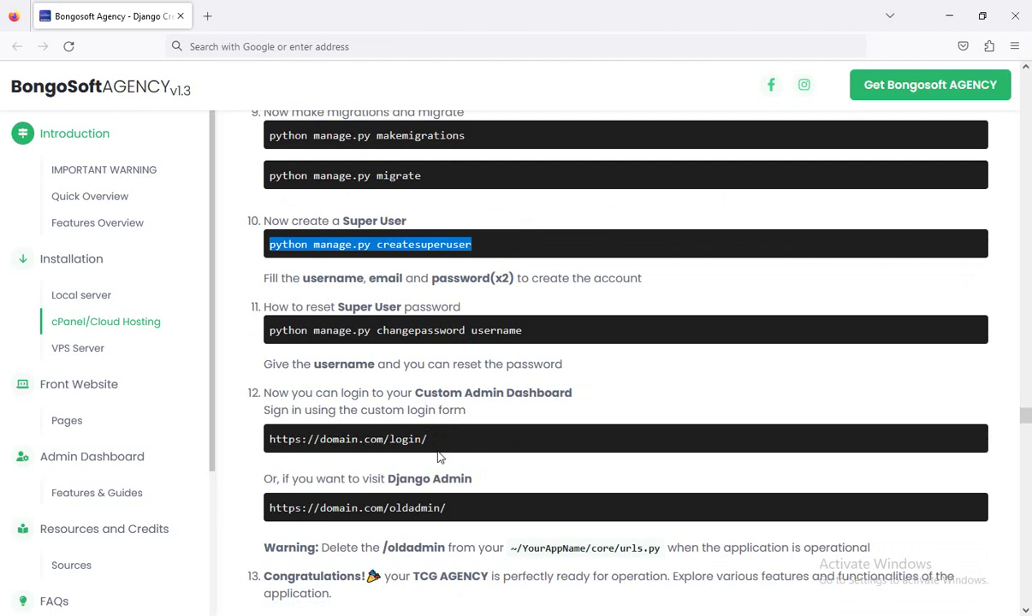
# Step: Start the buzzbon.com Python application from the cPanel Python app page
pyautogui.hotkey('alt', 'Tab')
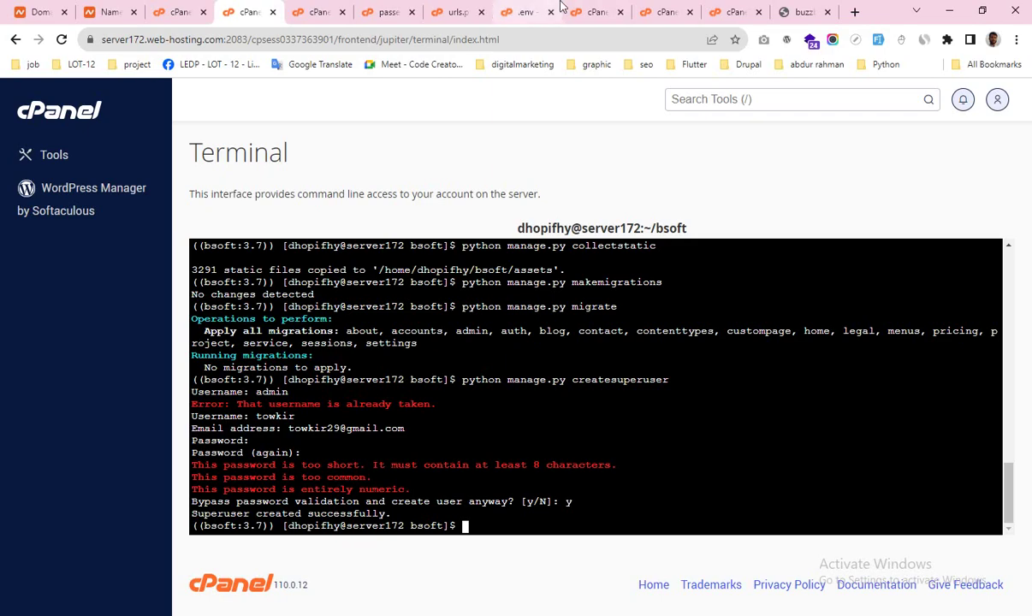
pyautogui.click(178, 12)
pyautogui.click(516, 326)
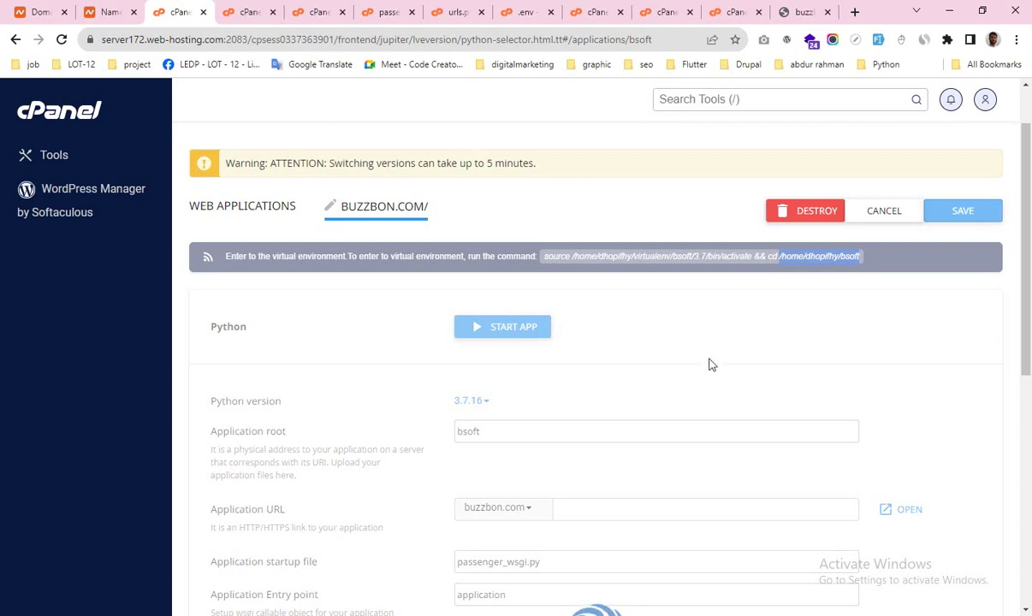
# Step: Open the application URL in a new tab, which shows the default SORRY page
pyautogui.scroll(-1, 708, 364)
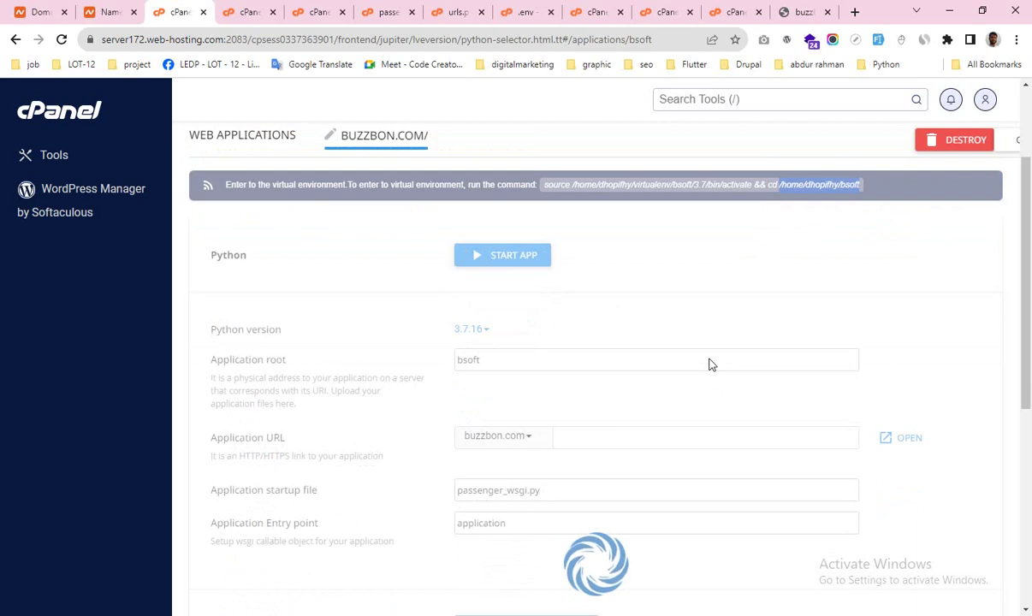
pyautogui.click(902, 442)
pyautogui.click(224, 12)
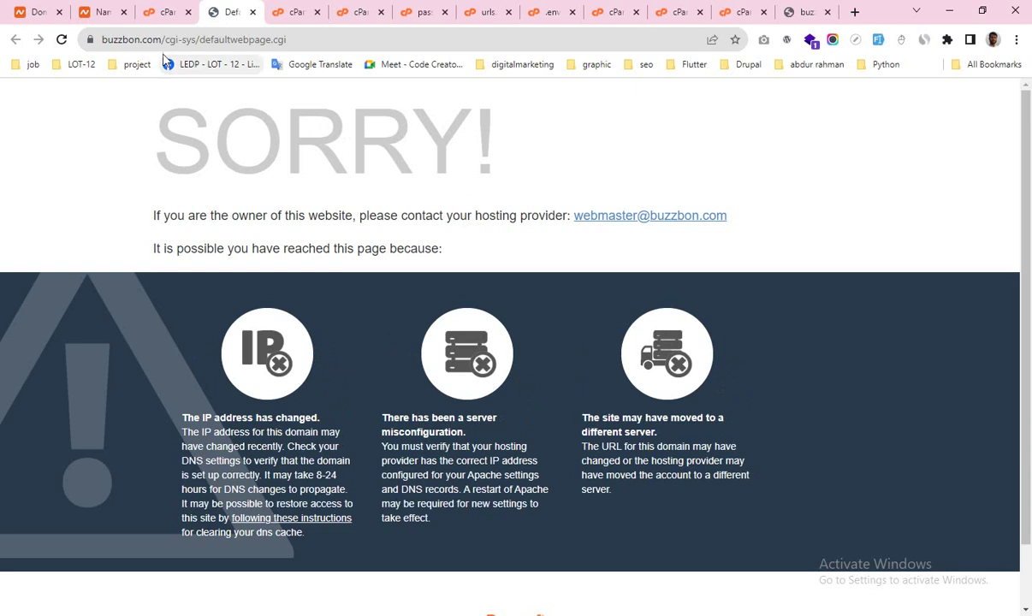
# Step: Remove cgi-sys/defaultwebpage.cgi from the URL to load buzzbon.com and scroll the agency homepage
pyautogui.moveTo(161, 40); pyautogui.dragTo(321, 39)
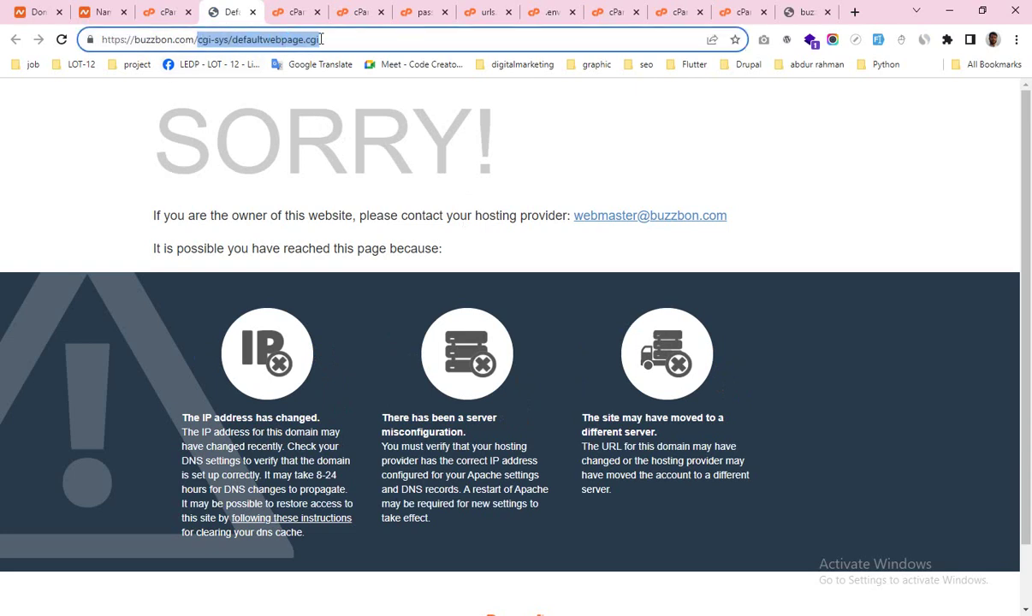
pyautogui.press('BackSpace')
pyautogui.press('Return')
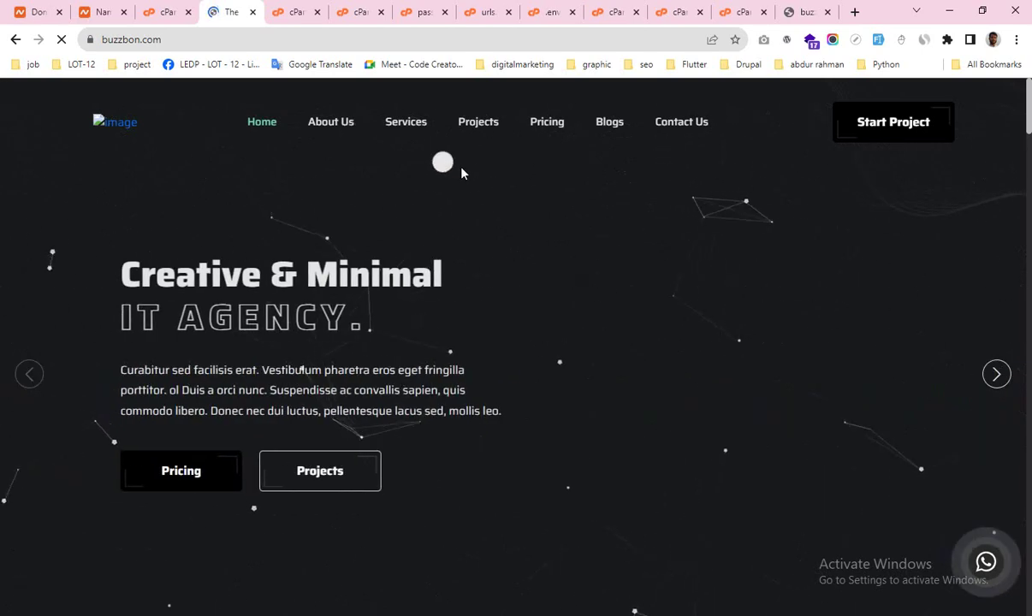
pyautogui.scroll(-8, 490, 253)
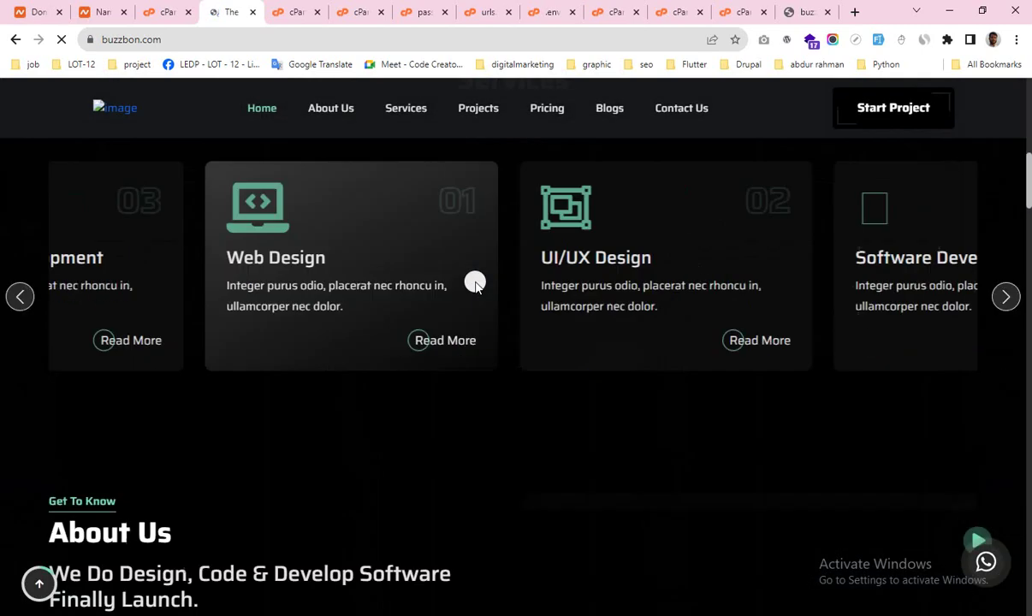
pyautogui.scroll(4, 475, 284)
pyautogui.scroll(-7, 475, 285)
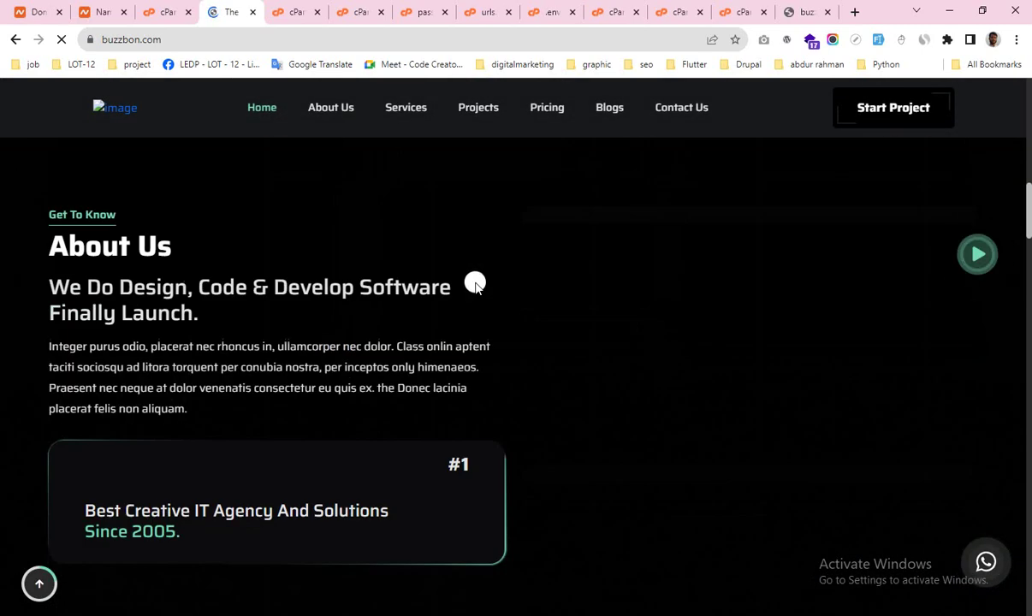
pyautogui.scroll(10, 475, 284)
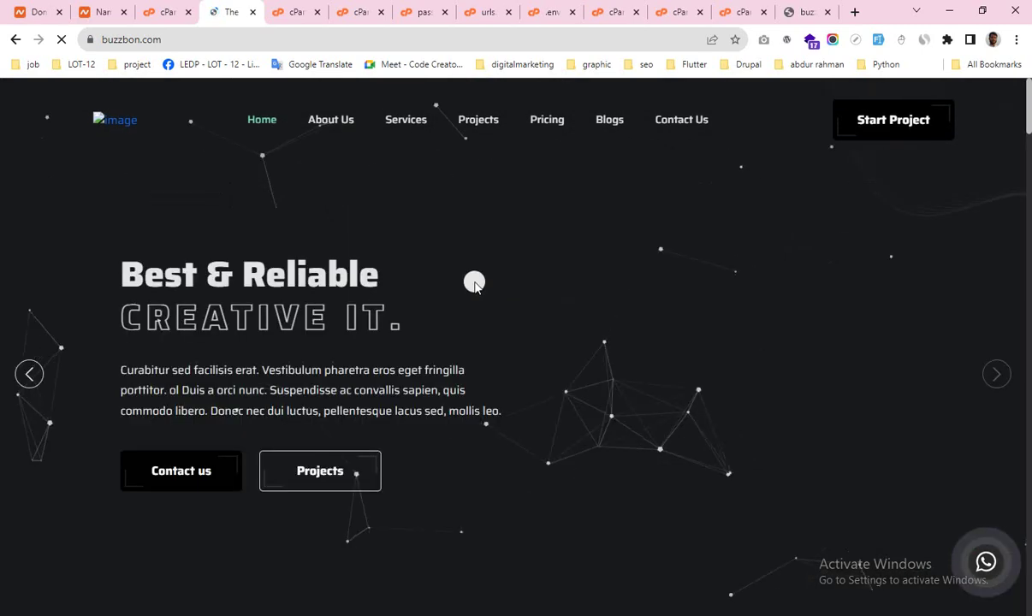
# Step: In the .env file, change MEDIA_ROOT's buzzbon.com folder to bsoft and save
pyautogui.click(482, 13)
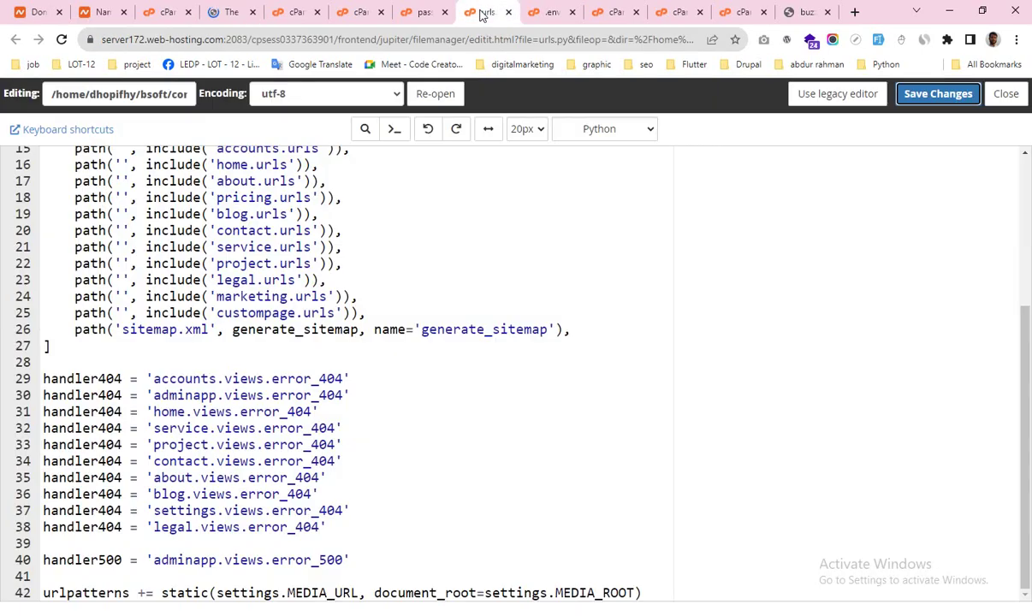
pyautogui.scroll(3, 370, 407)
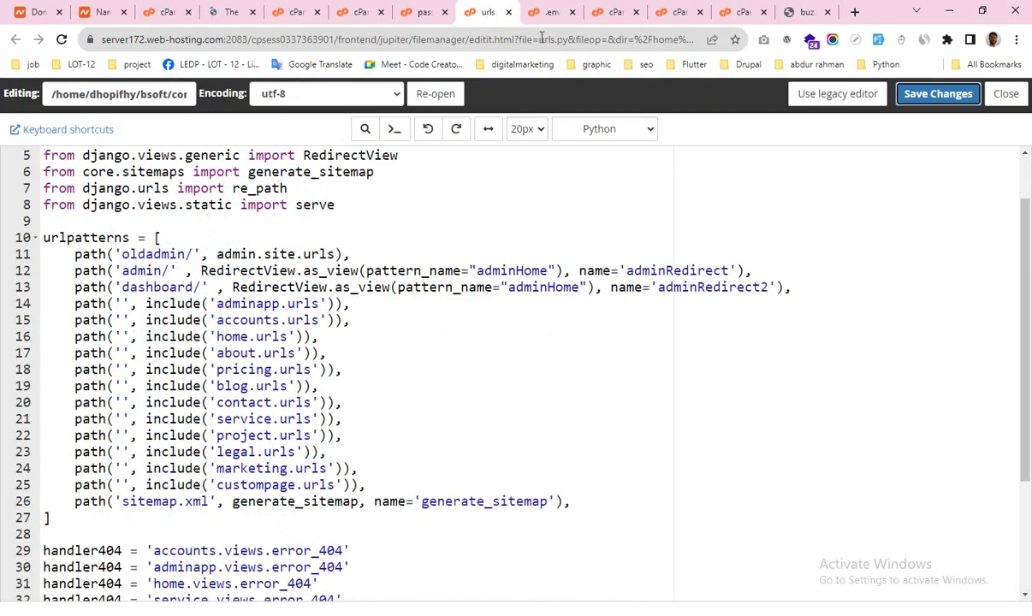
pyautogui.click(549, 12)
pyautogui.scroll(-3, 422, 357)
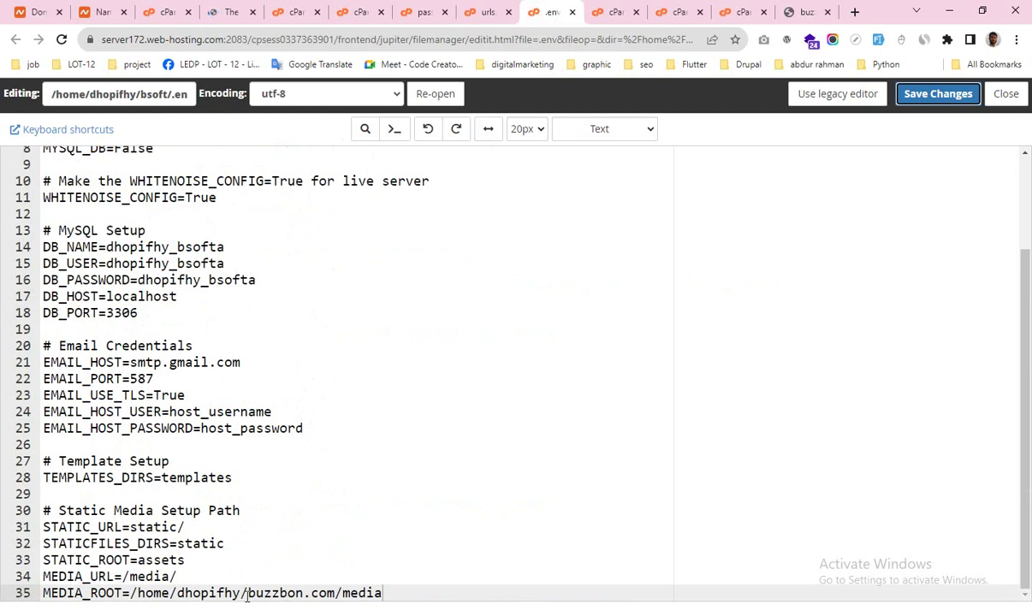
pyautogui.moveTo(248, 593); pyautogui.dragTo(328, 593)
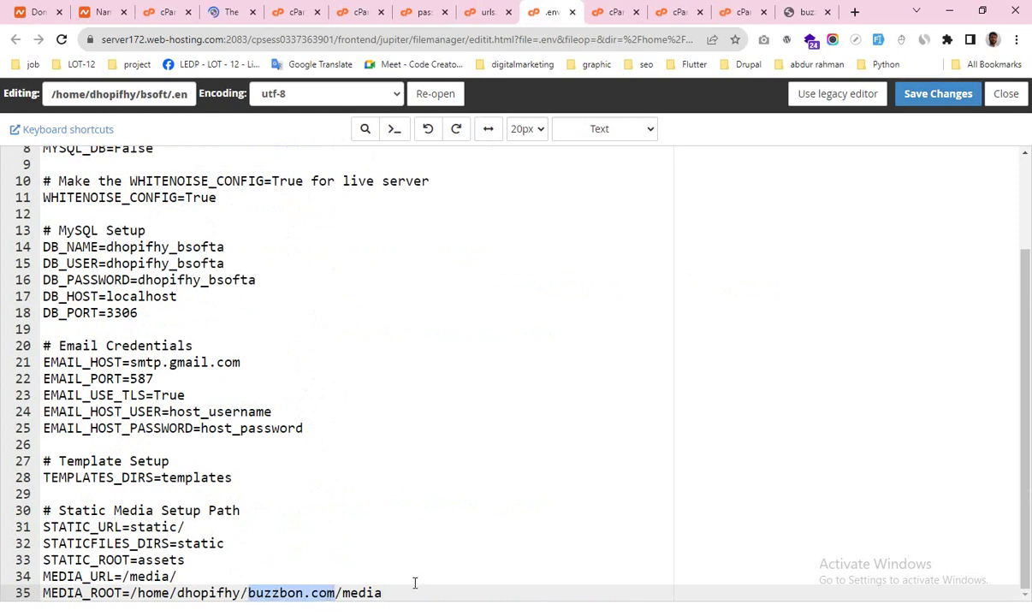
pyautogui.write('b')
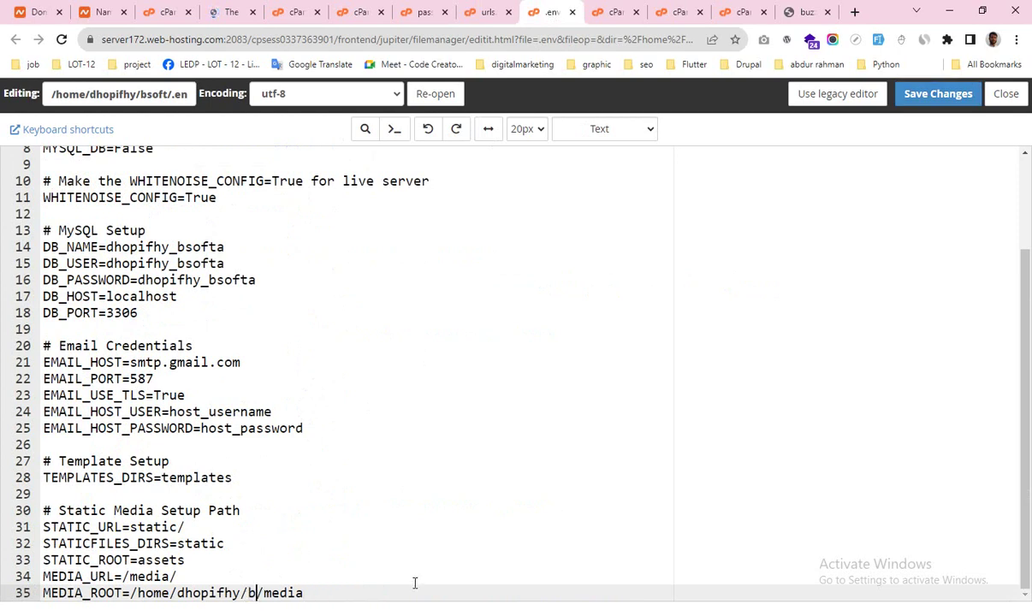
pyautogui.write('soft')
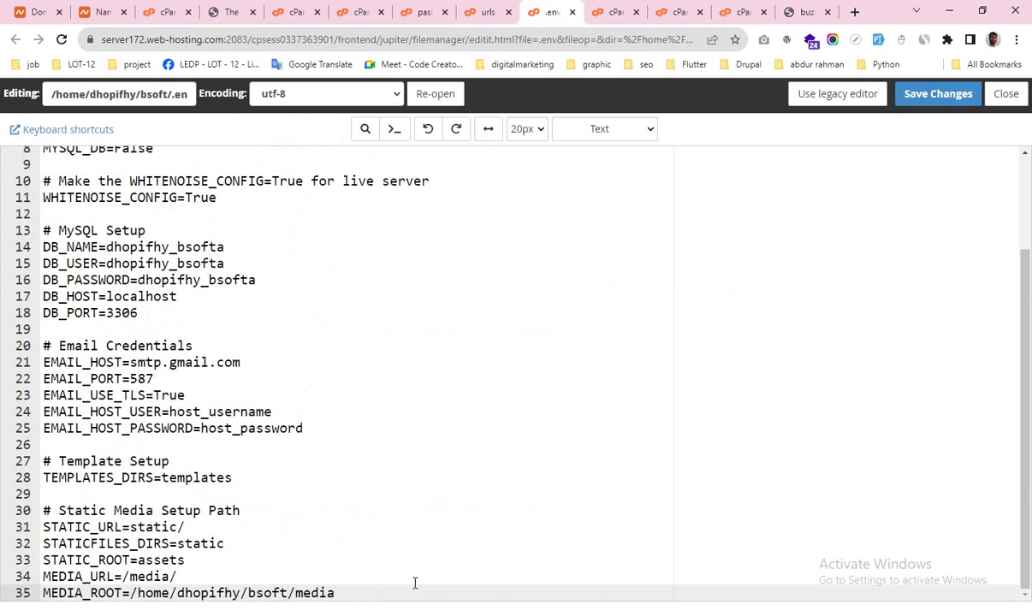
pyautogui.click(933, 95)
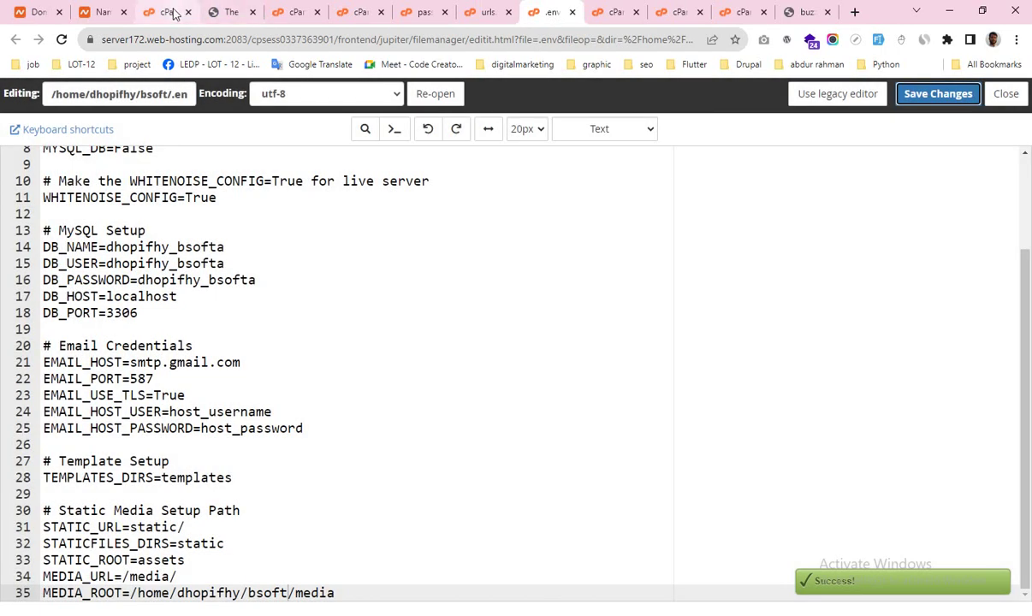
# Step: Restart the Python application and reopen buzzbon.com in a new tab
pyautogui.click(163, 12)
pyautogui.click(584, 257)
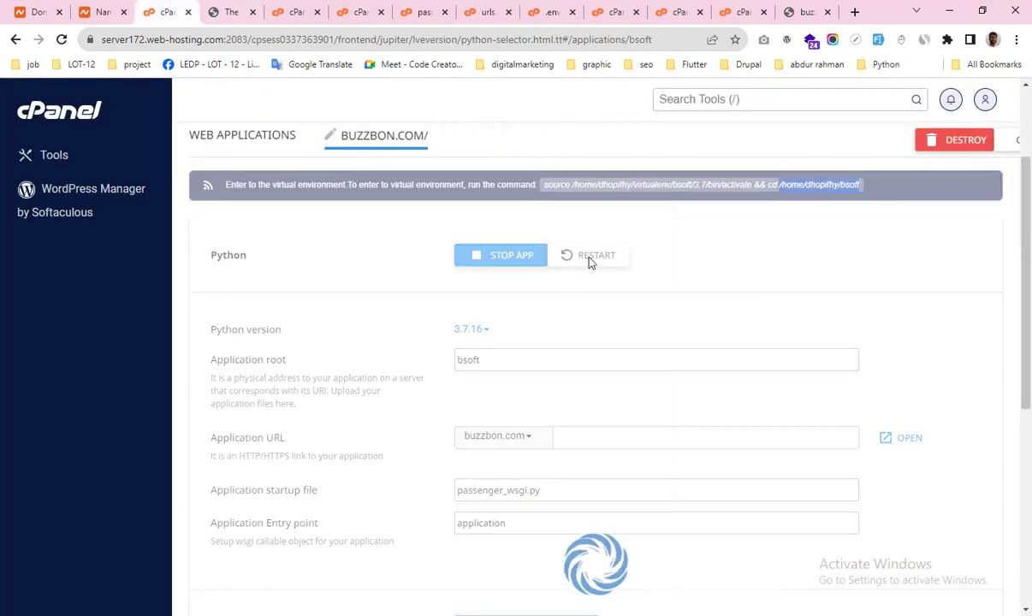
pyautogui.click(905, 441)
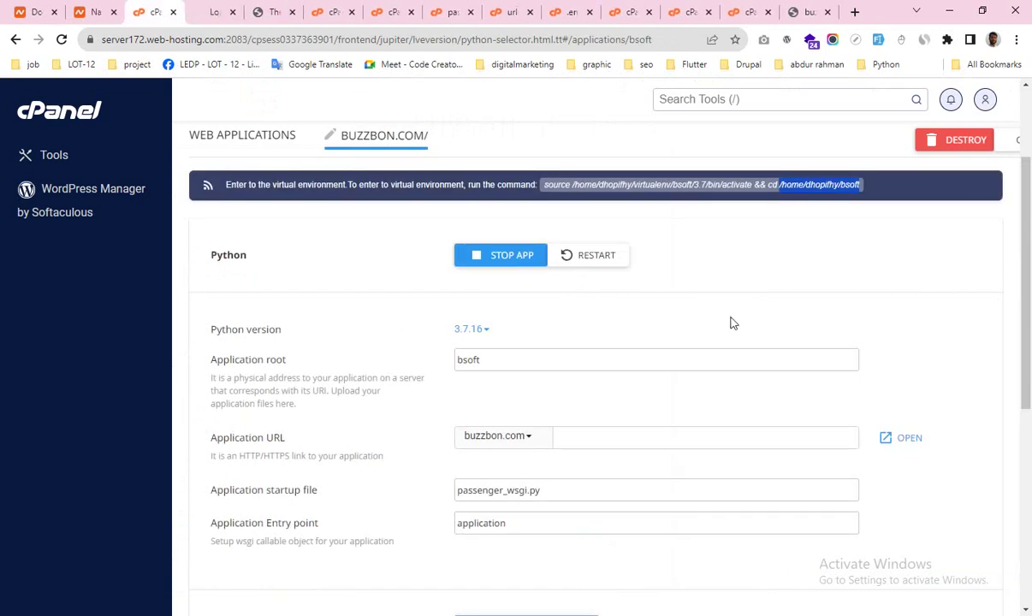
pyautogui.click(212, 14)
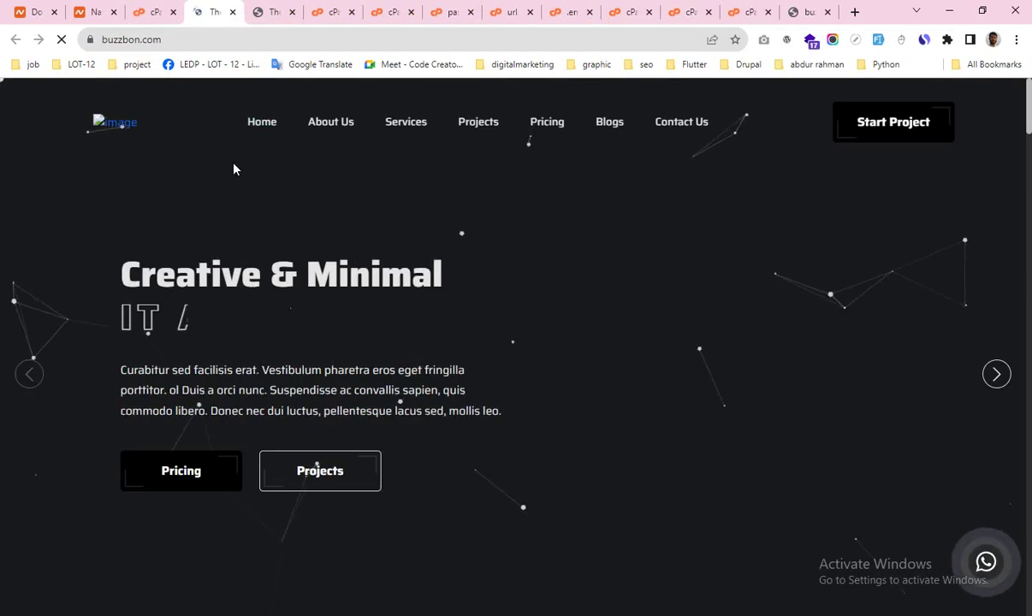